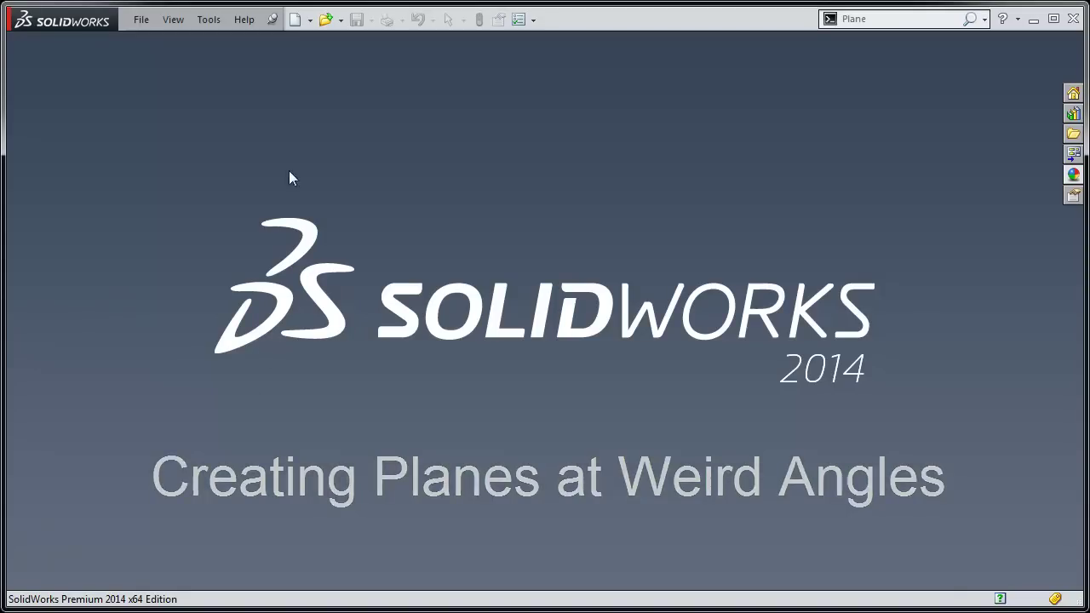
# Step: Create a new part document from the ANSI_Part template after glancing at the Tutorial tab
pyautogui.click(294, 20)
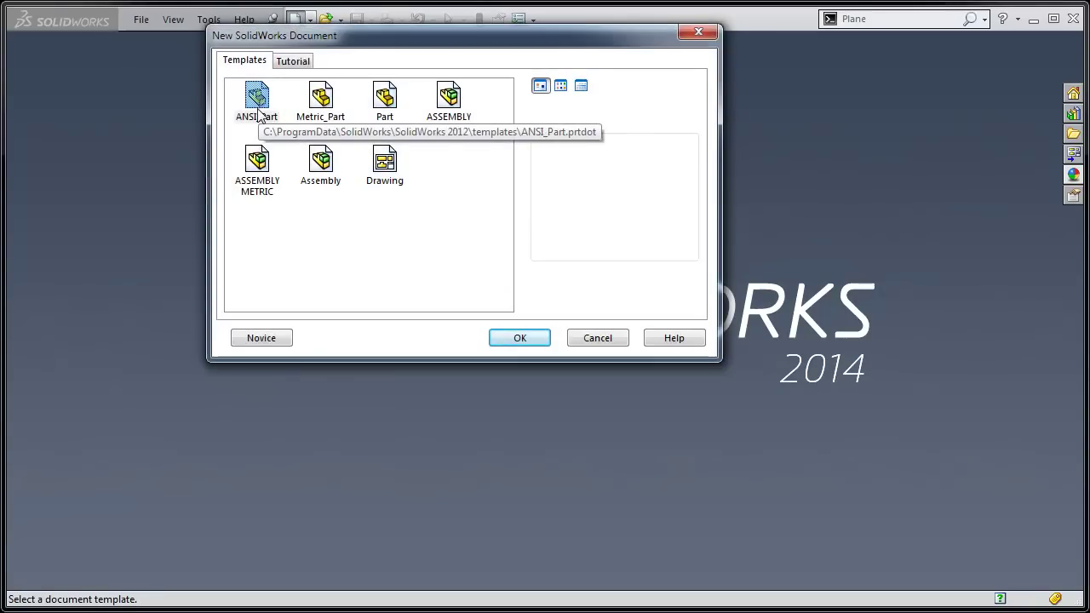
pyautogui.click(294, 62)
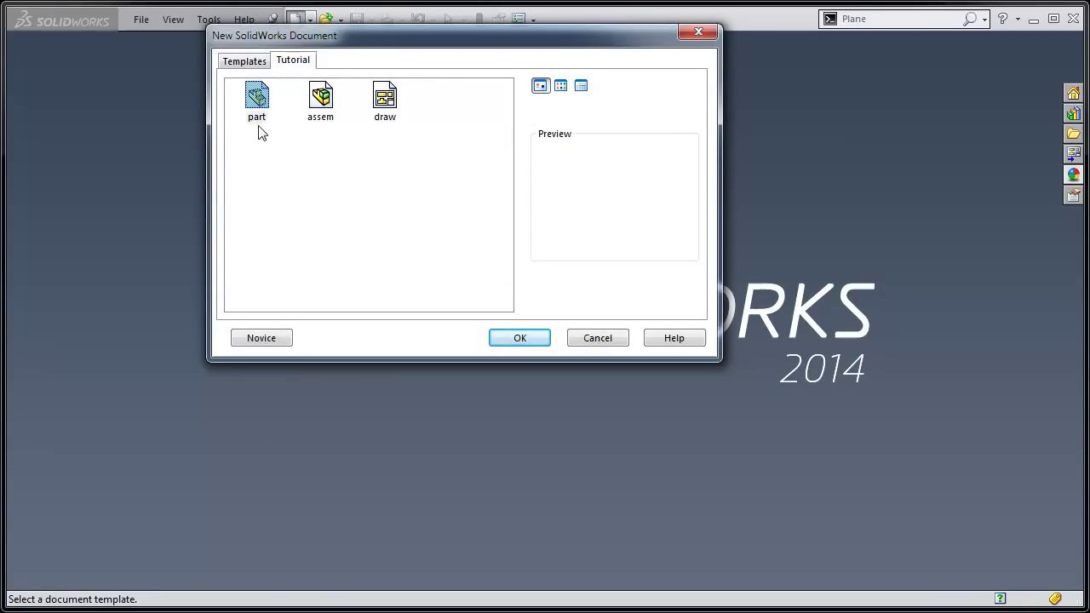
pyautogui.click(243, 63)
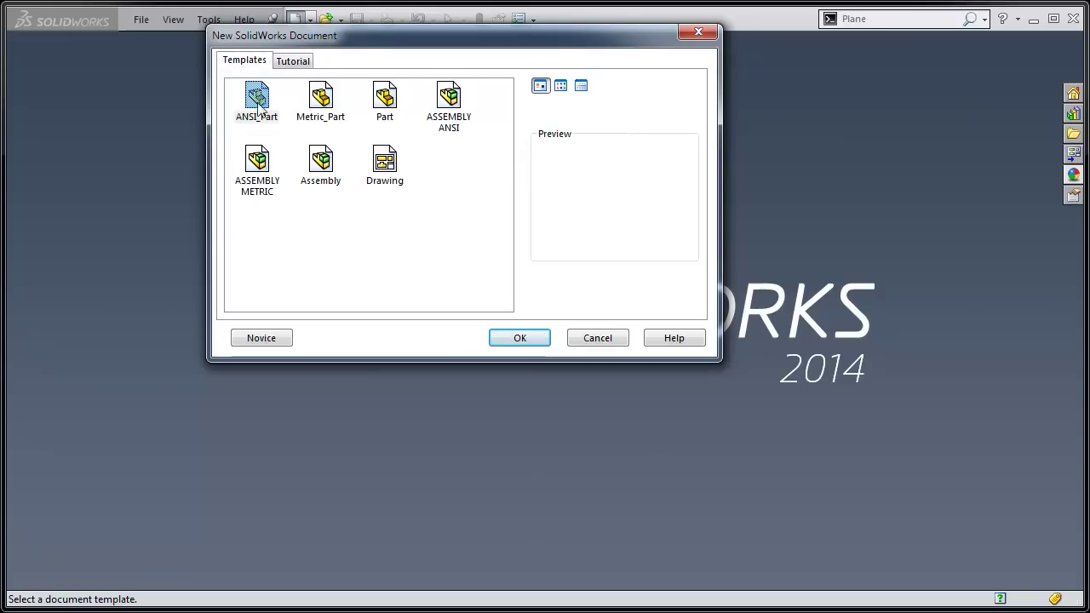
pyautogui.click(524, 337)
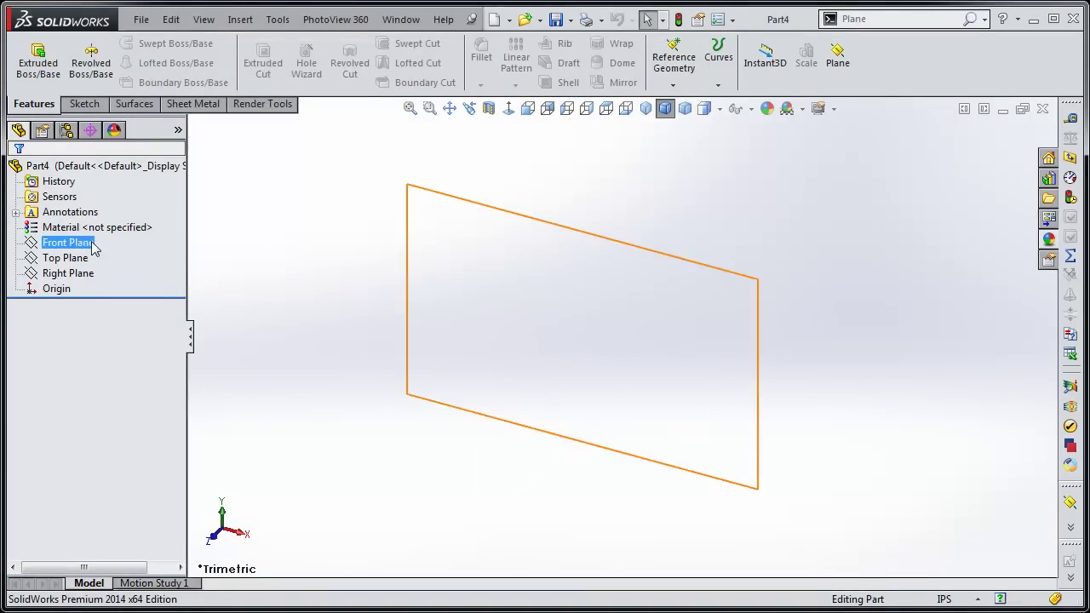
# Step: Sketch on the Top Plane and draw a center rectangle anchored at the origin
pyautogui.click(75, 273)
pyautogui.click(298, 327)
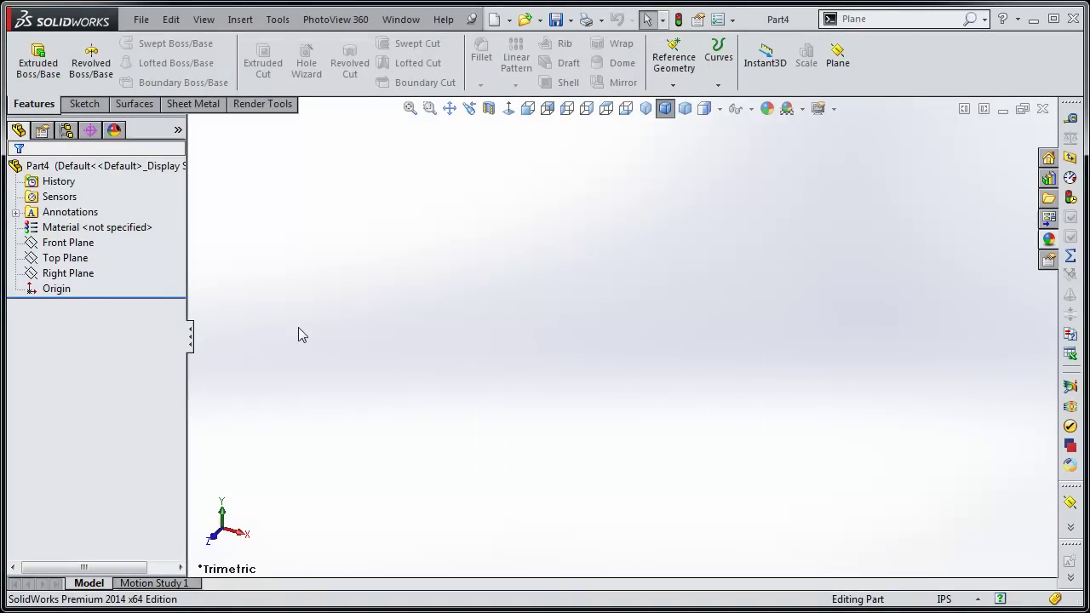
pyautogui.click(69, 259)
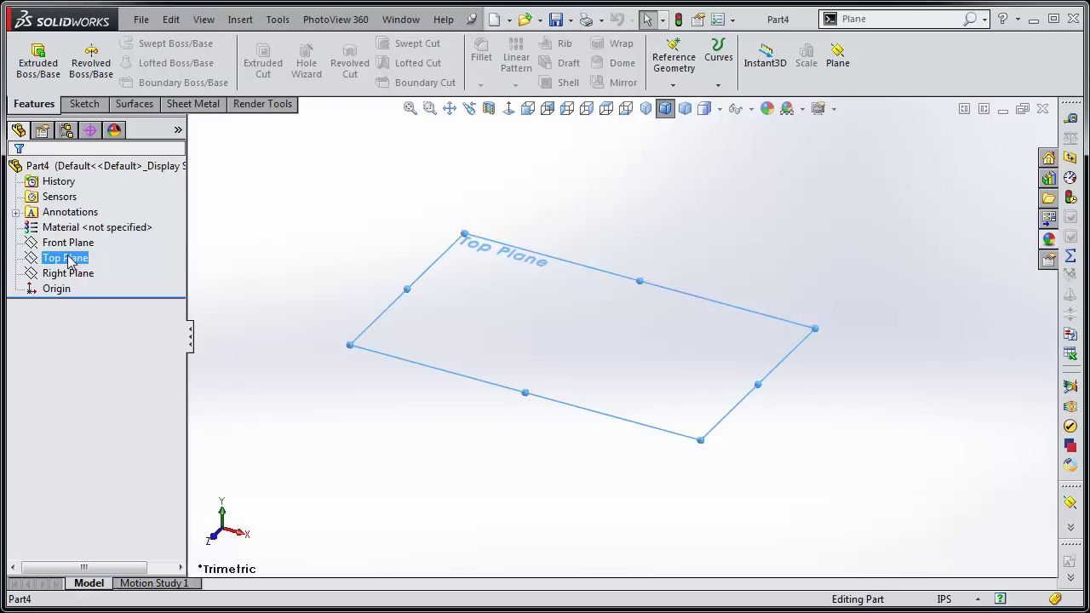
pyautogui.click(85, 104)
pyautogui.click(31, 61)
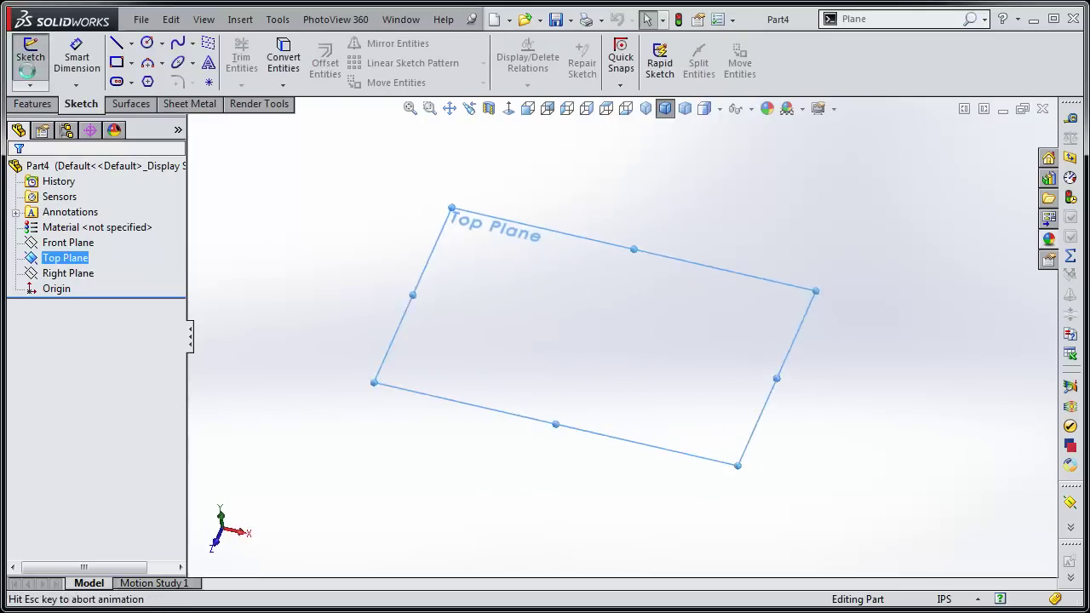
pyautogui.click(131, 64)
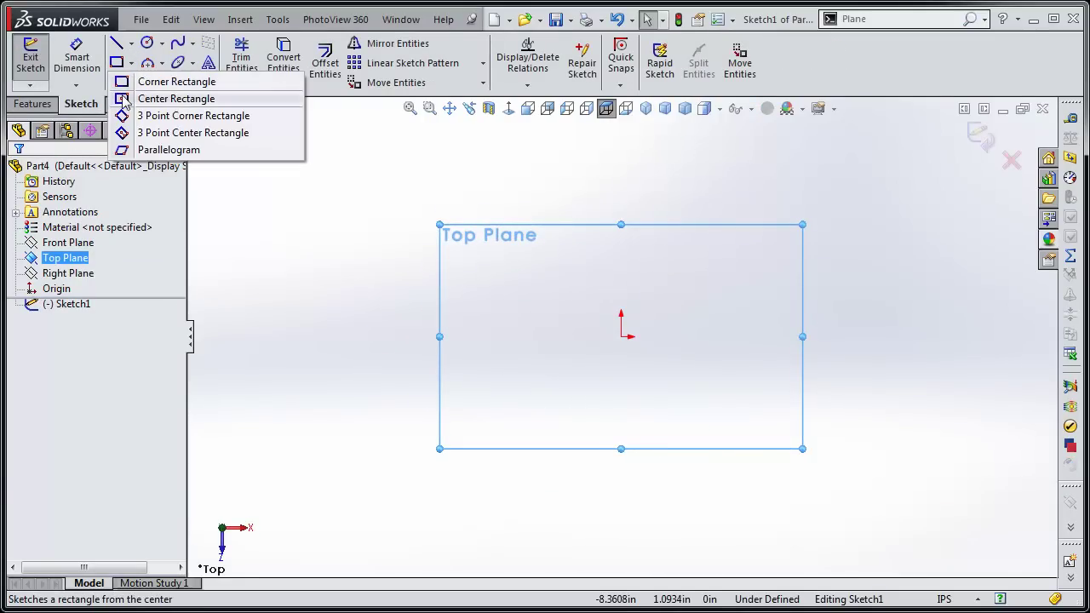
pyautogui.click(127, 97)
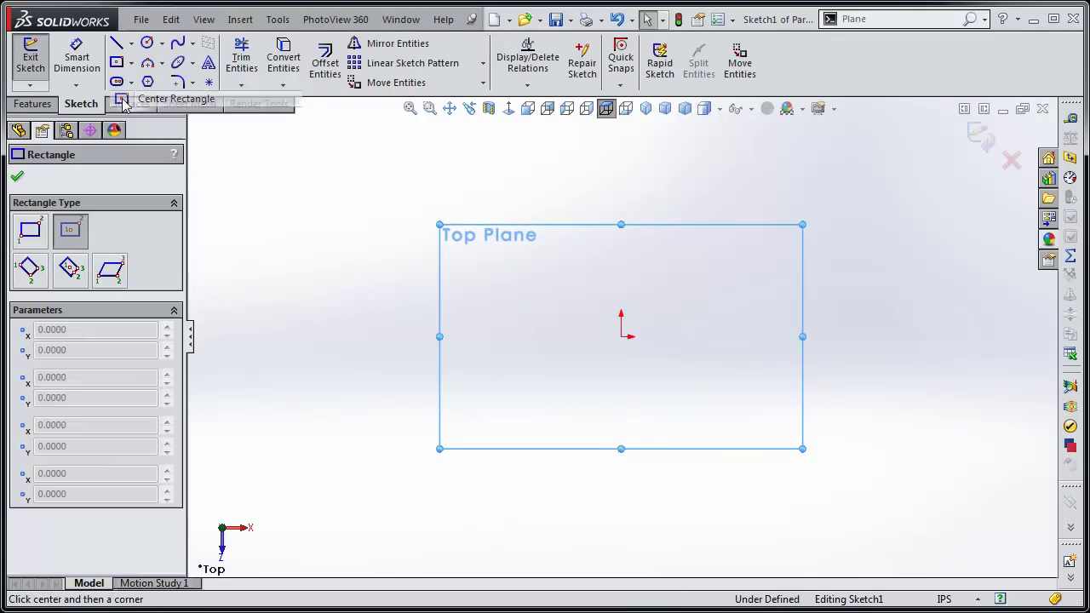
pyautogui.click(621, 336)
pyautogui.click(837, 479)
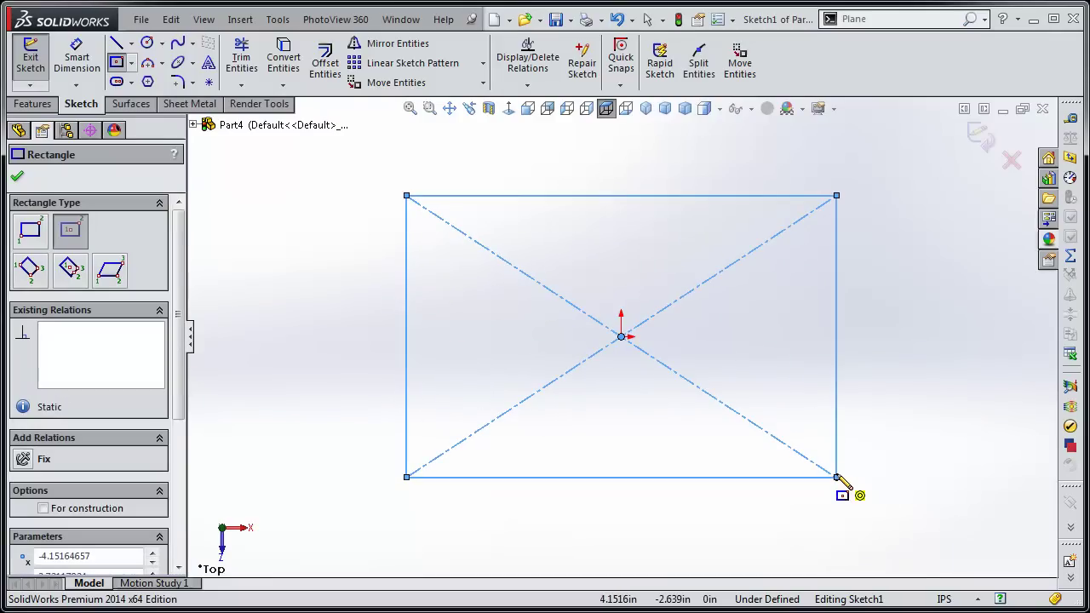
pyautogui.press('Escape')
# Step: Dimension the rectangle 3 in high and 5 in wide, then exit the sketch
pyautogui.click(77, 57)
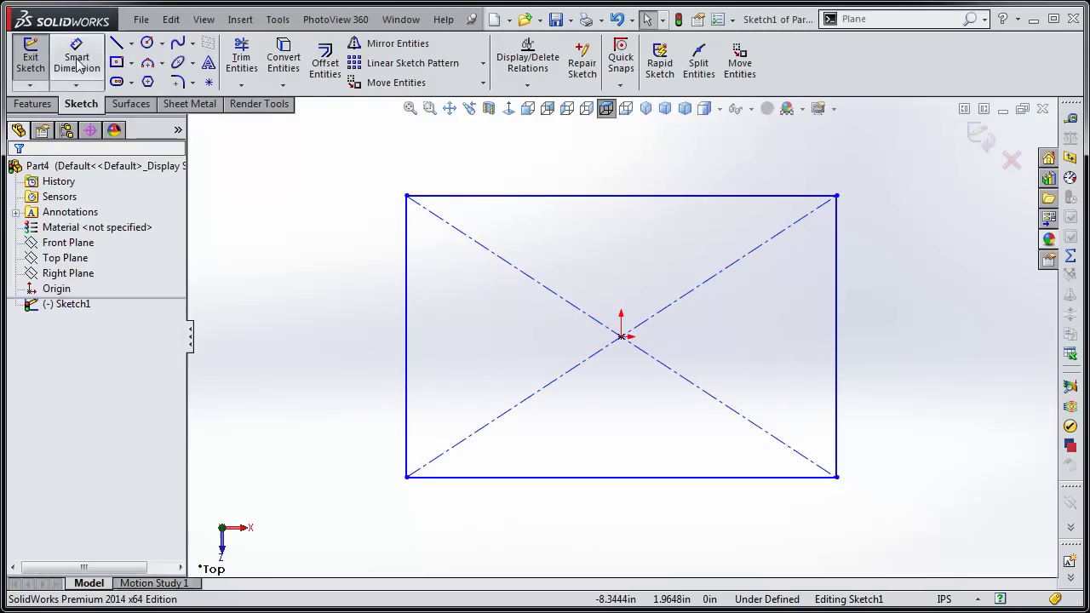
pyautogui.click(407, 365)
pyautogui.click(348, 338)
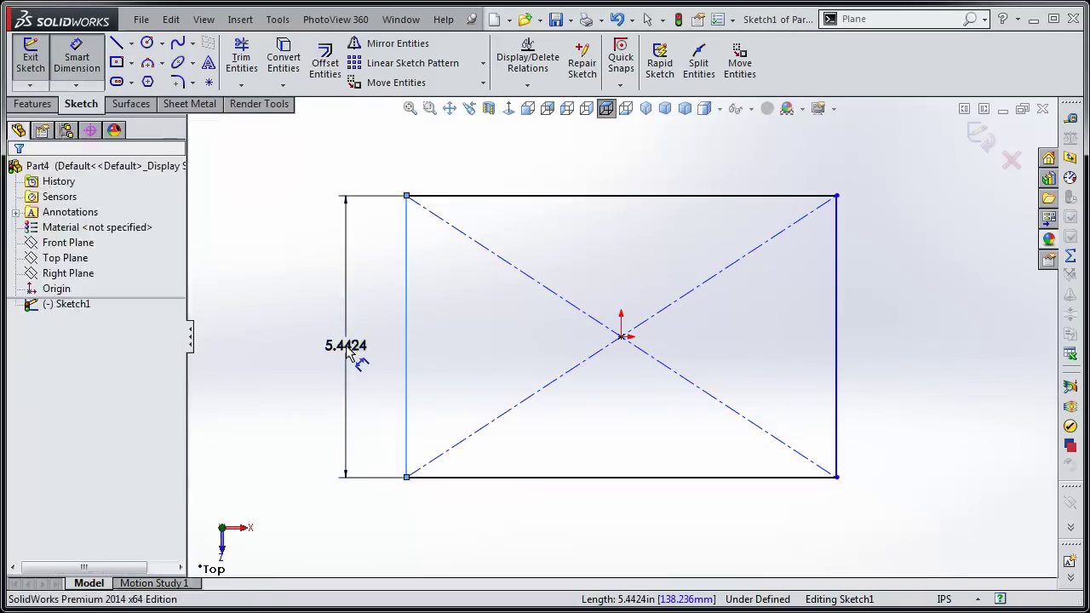
pyautogui.write('3')
pyautogui.press('Return')
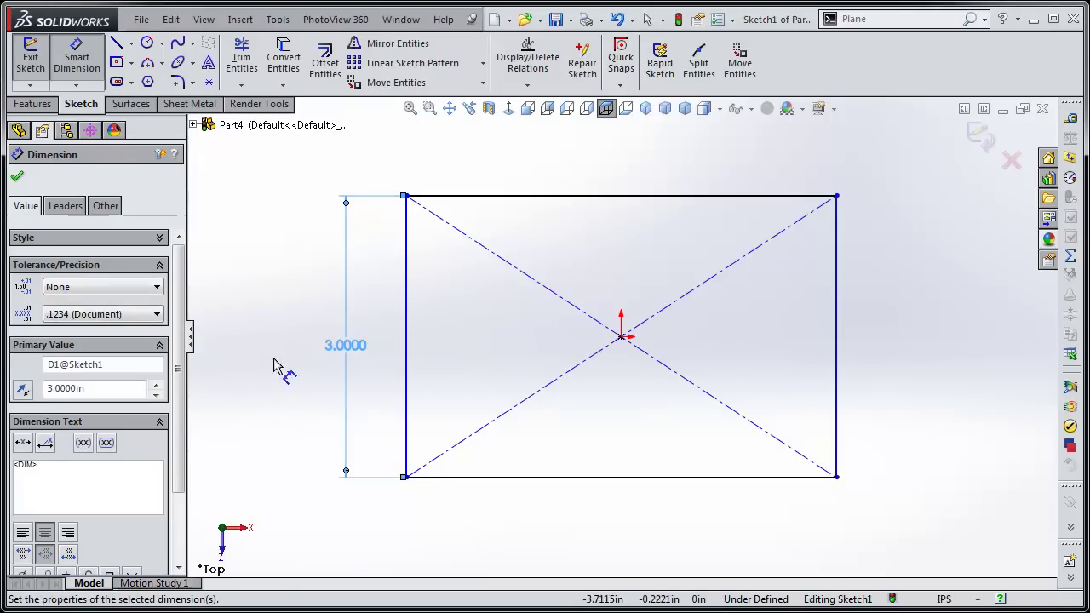
pyautogui.click(275, 400)
pyautogui.click(647, 198)
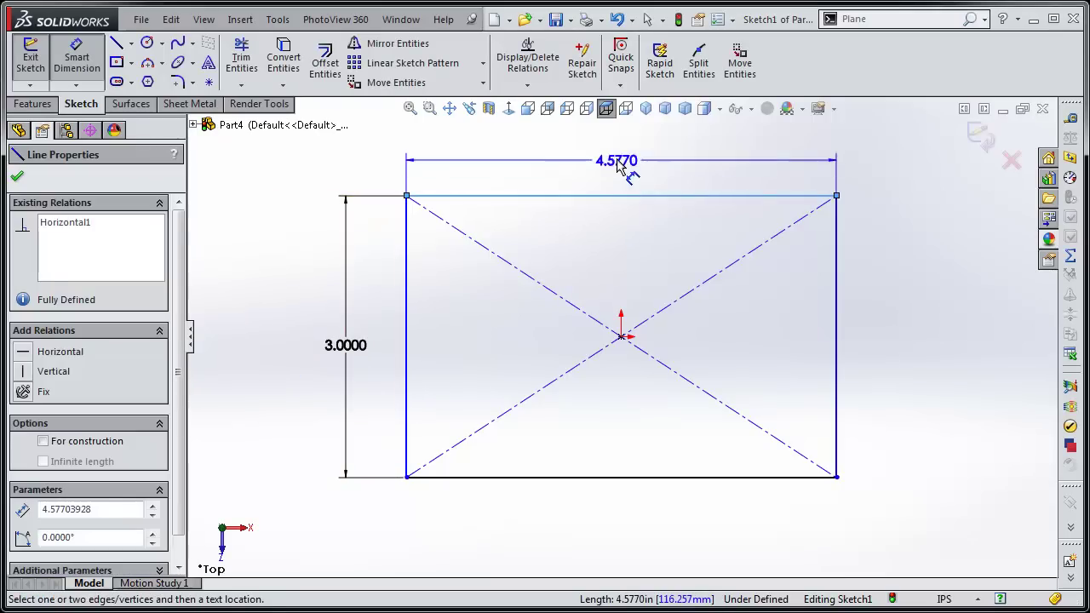
pyautogui.click(613, 167)
pyautogui.write('5')
pyautogui.press('Return')
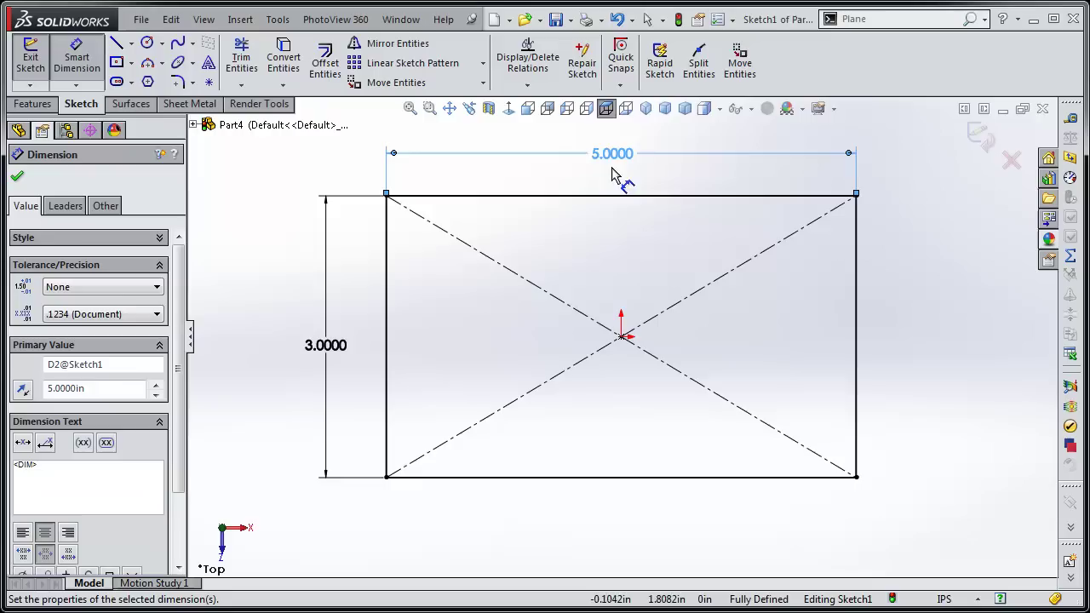
pyautogui.click(248, 272)
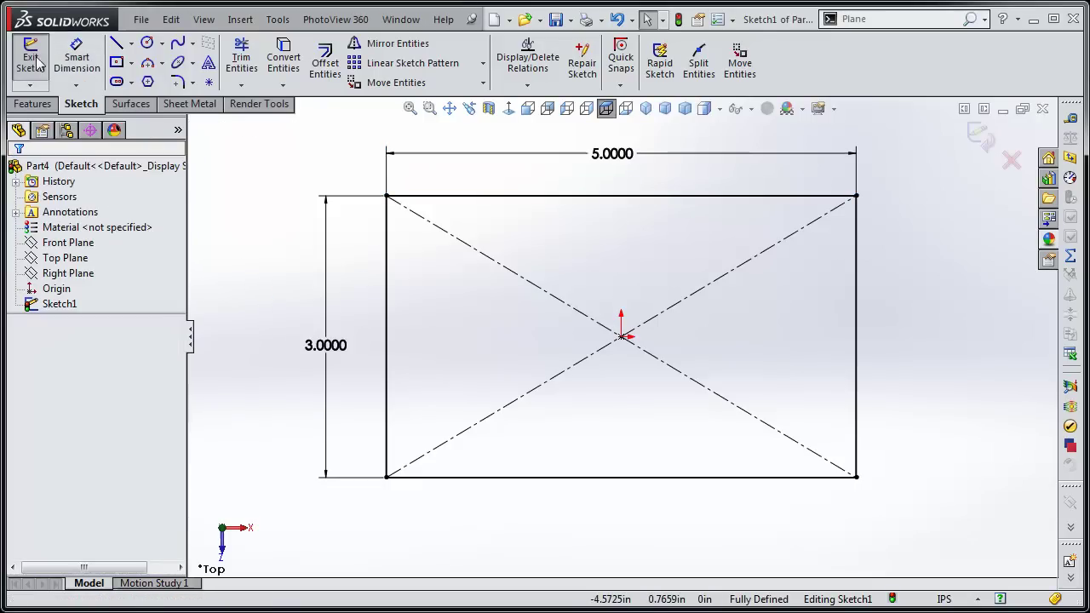
pyautogui.click(30, 55)
pyautogui.click(60, 304)
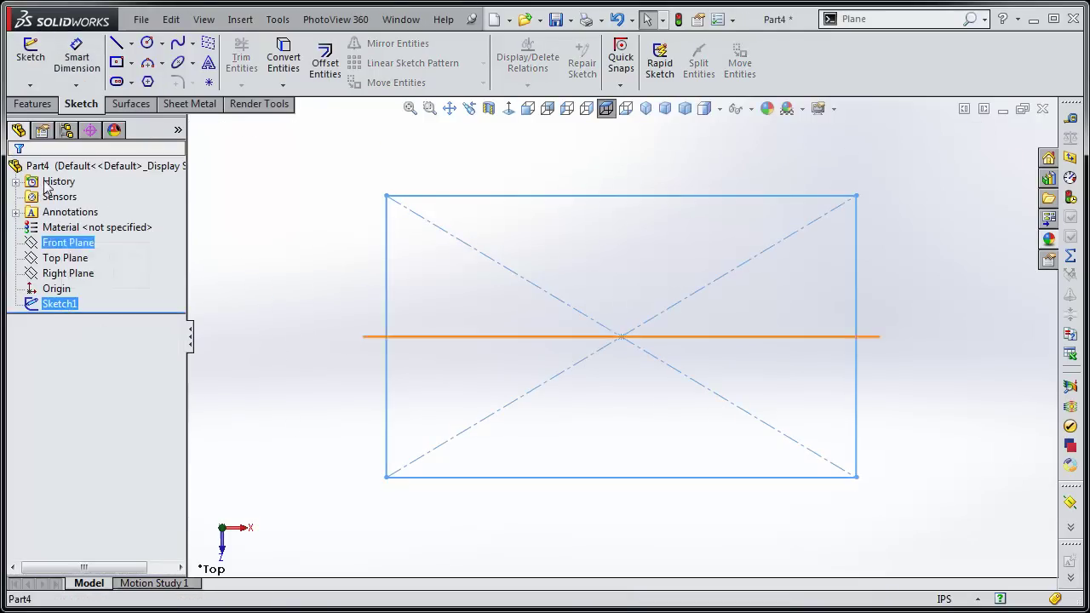
# Step: Extrude Sketch1 0.5 in in the reversed, downward direction as Boss-Extrude1
pyautogui.click(32, 104)
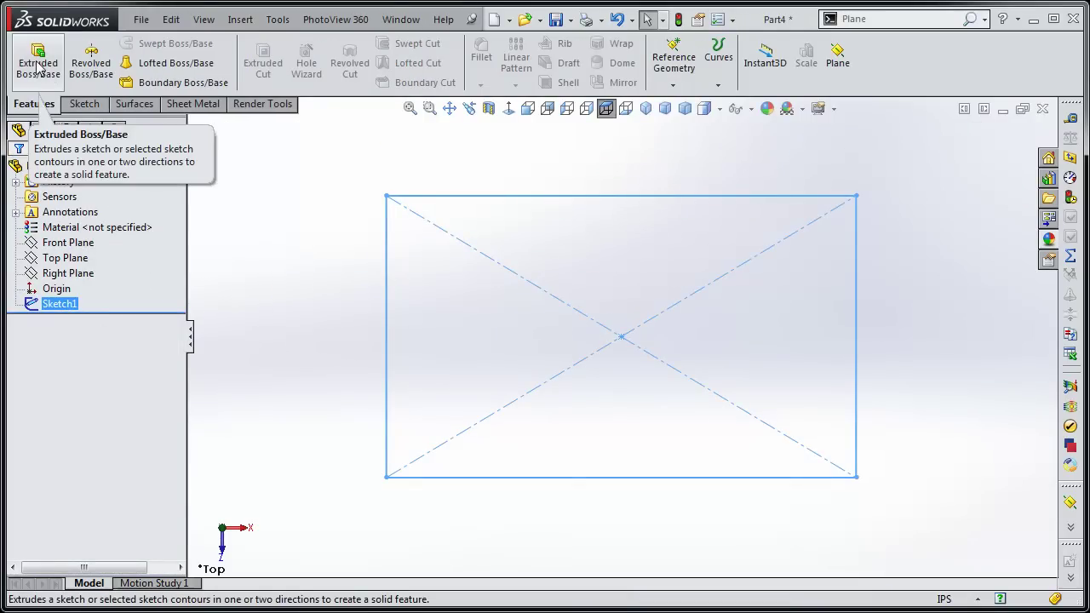
pyautogui.click(37, 66)
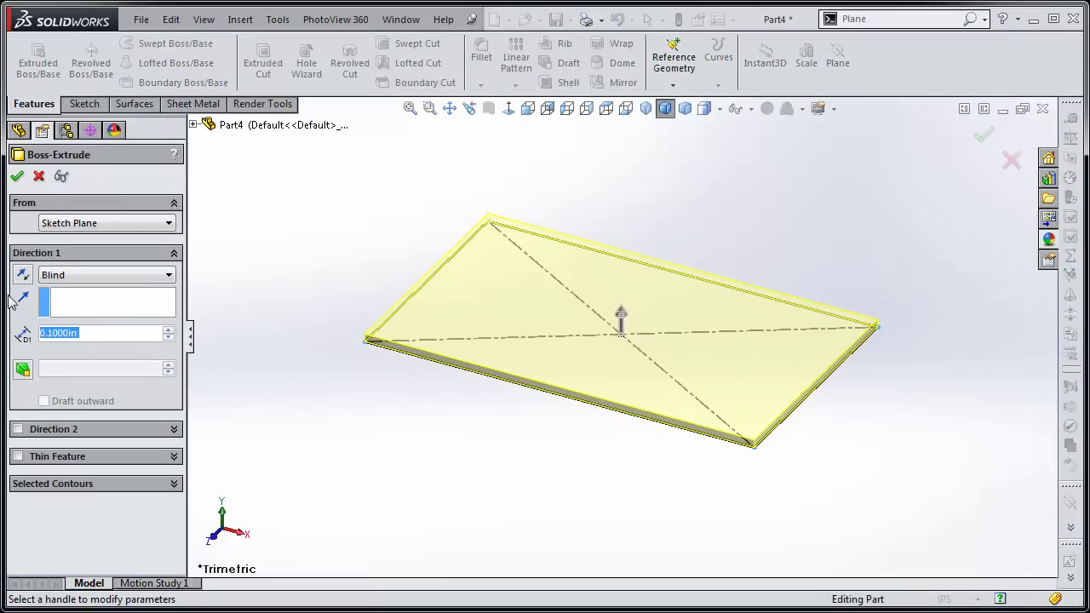
pyautogui.click(23, 276)
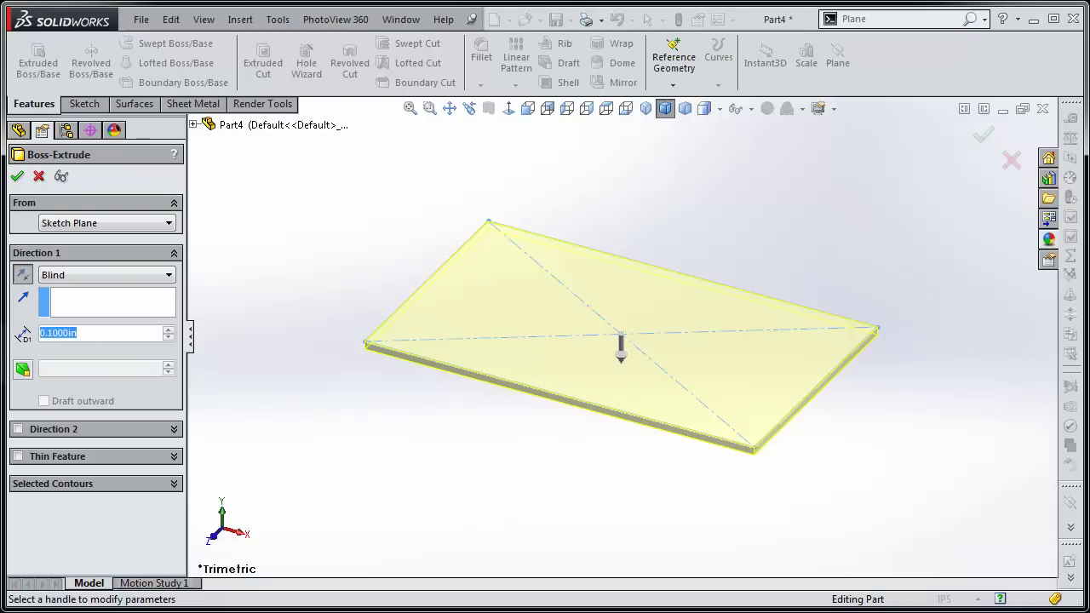
pyautogui.write('0.5')
pyautogui.press('Return')
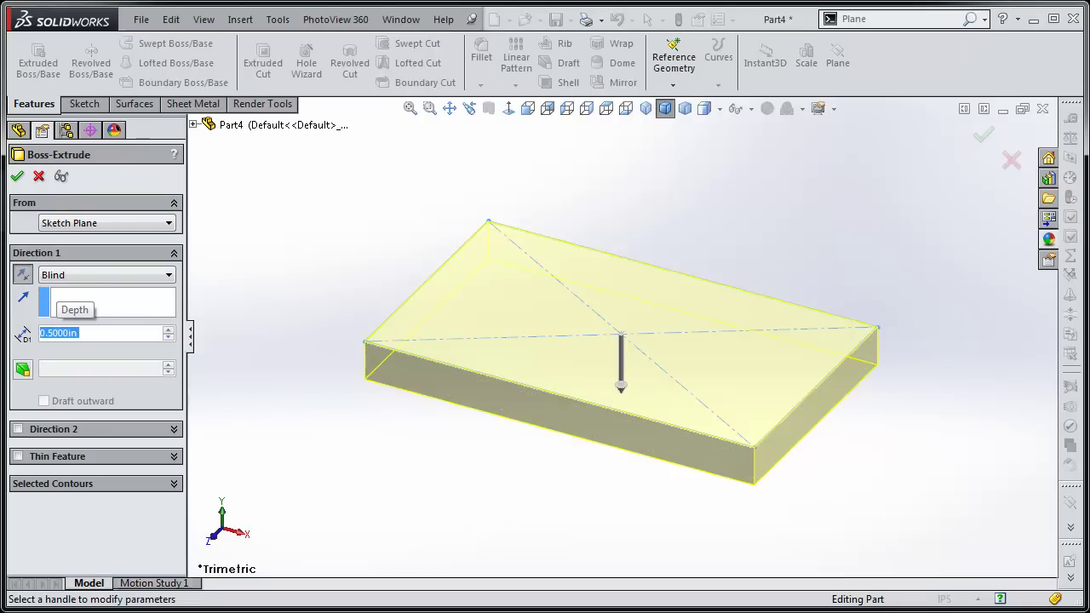
pyautogui.click(17, 177)
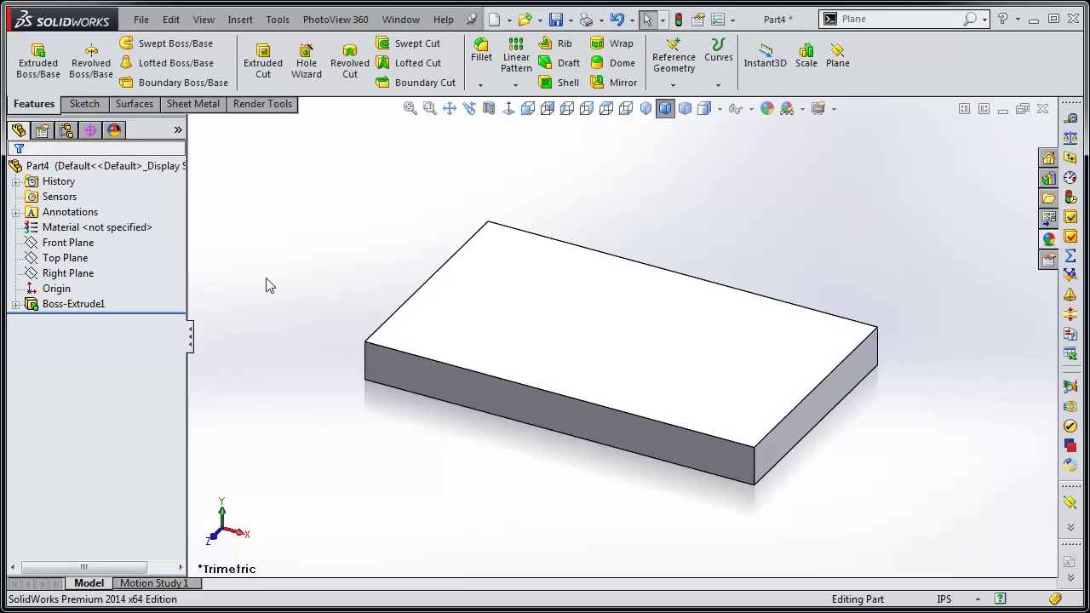
pyautogui.click(554, 311)
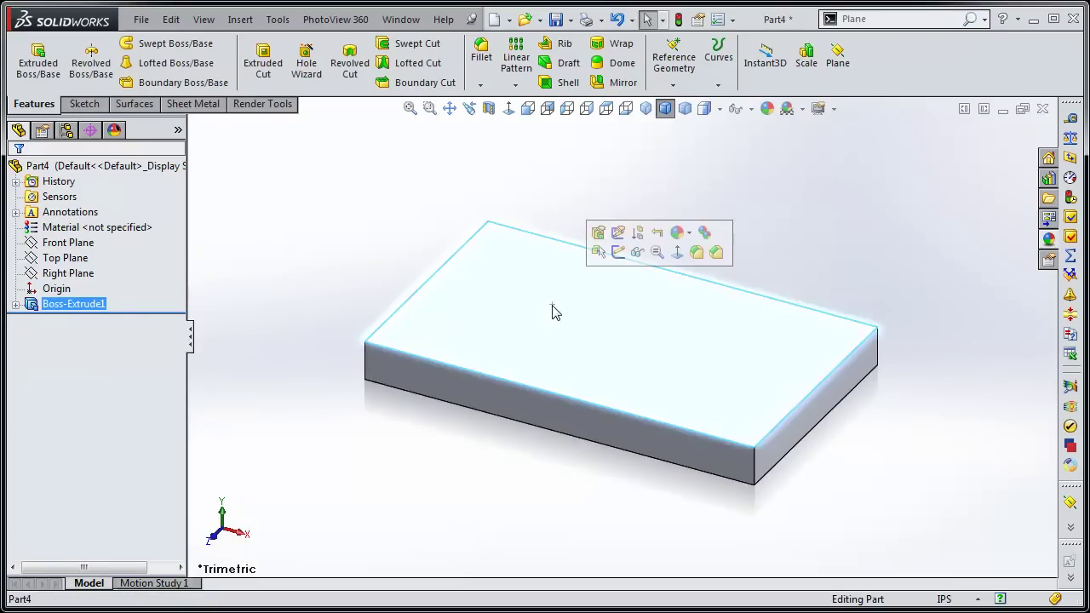
pyautogui.click(322, 276)
pyautogui.click(66, 257)
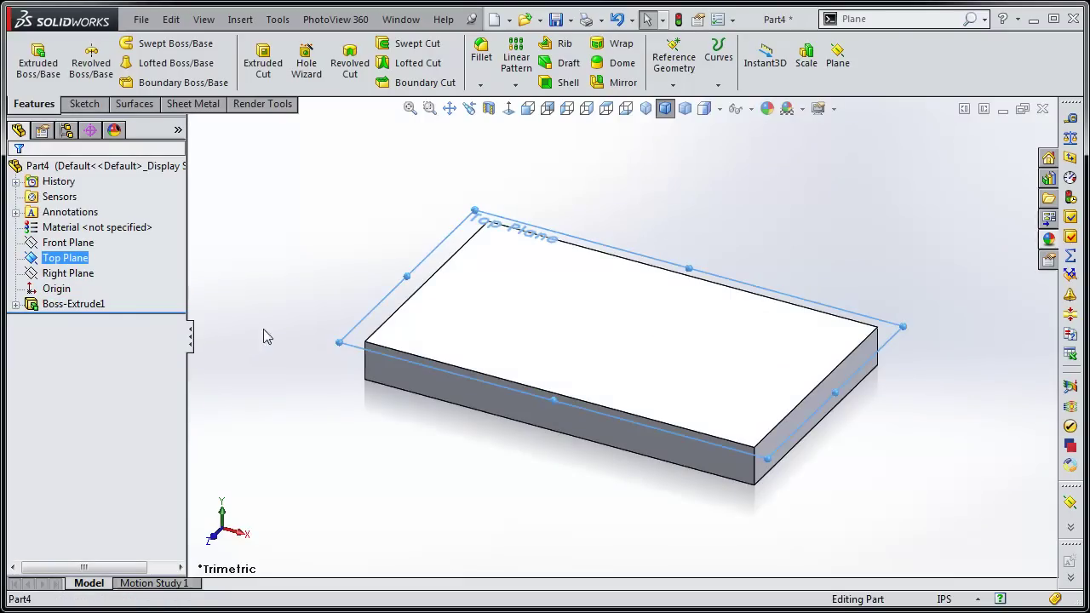
pyautogui.moveTo(268, 338); pyautogui.dragTo(256, 422, button='middle')
pyautogui.click(247, 428)
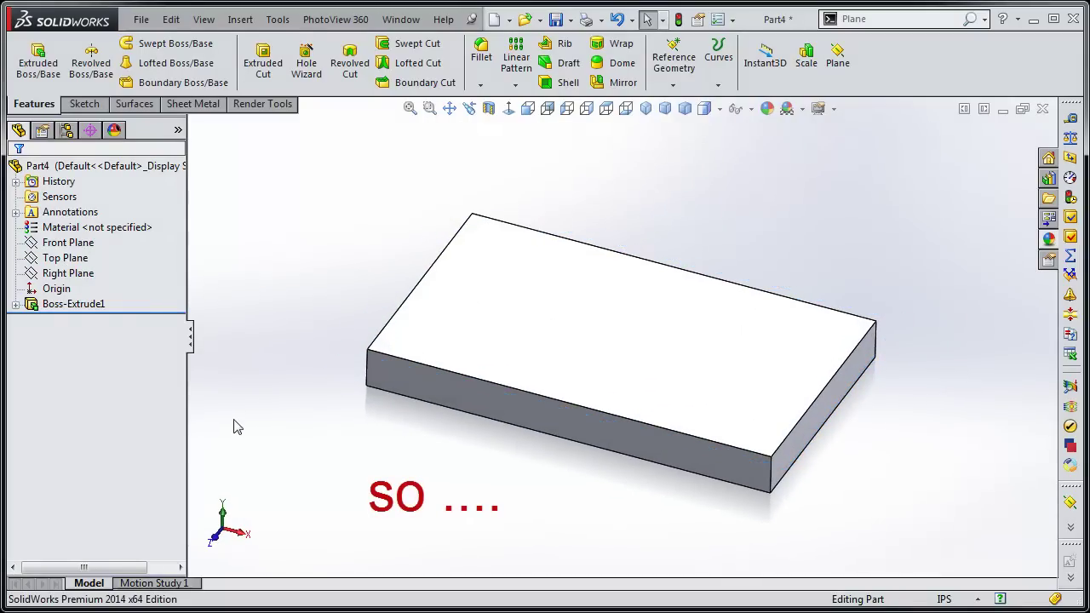
pyautogui.hotkey('ctrl', 'Down')
pyautogui.hotkey('ctrl', 'Right')
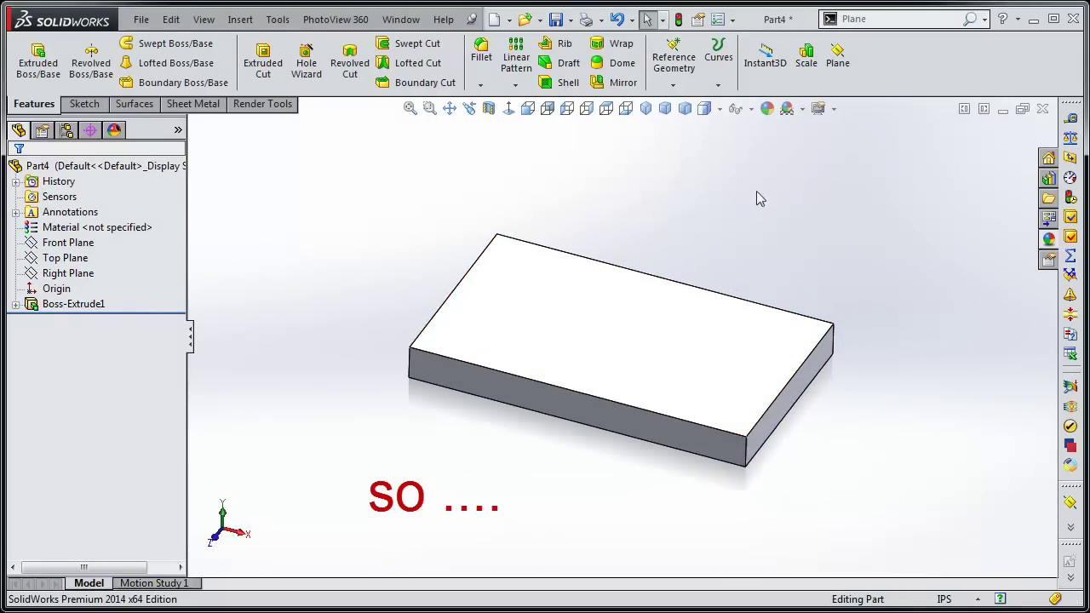
pyautogui.hotkey('ctrl', 'Left')
pyautogui.hotkey('ctrl', 'Down')
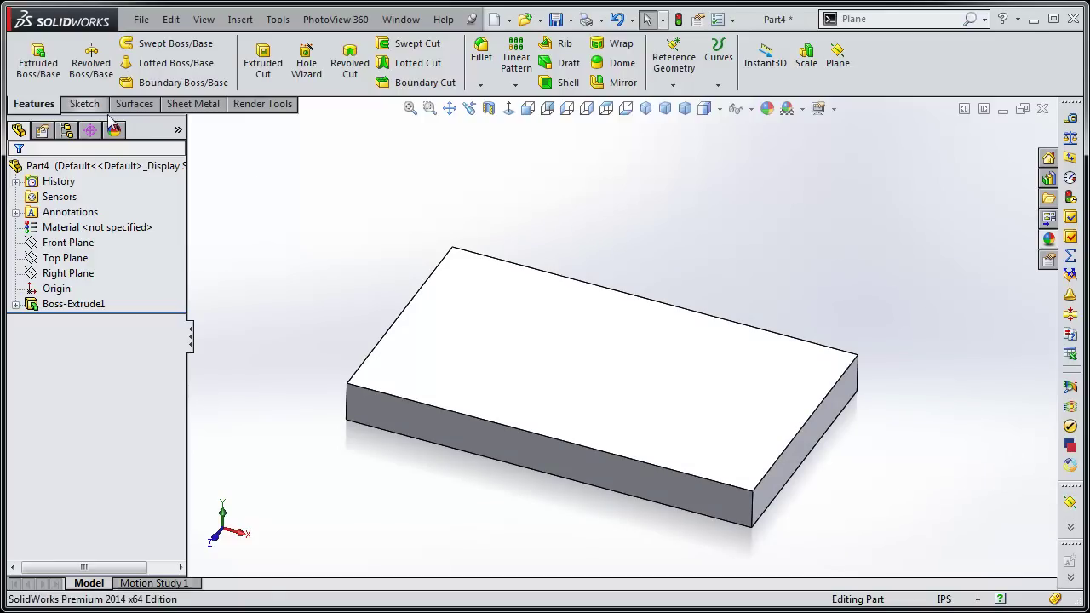
# Step: Start a reference plane on the block's top face, then cancel it without creating it
pyautogui.click(250, 21)
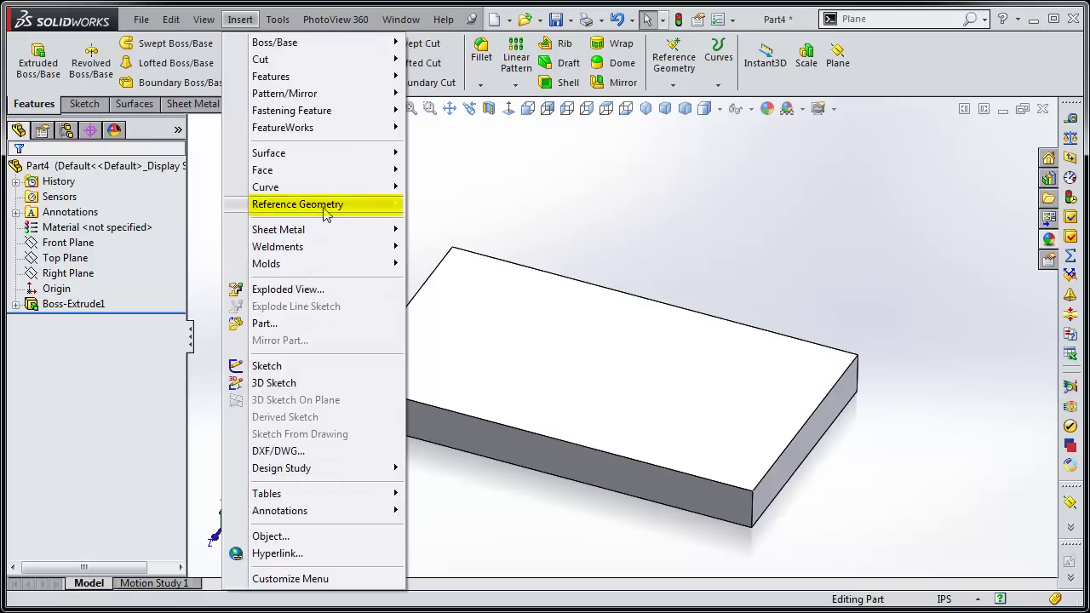
pyautogui.moveTo(331, 212)
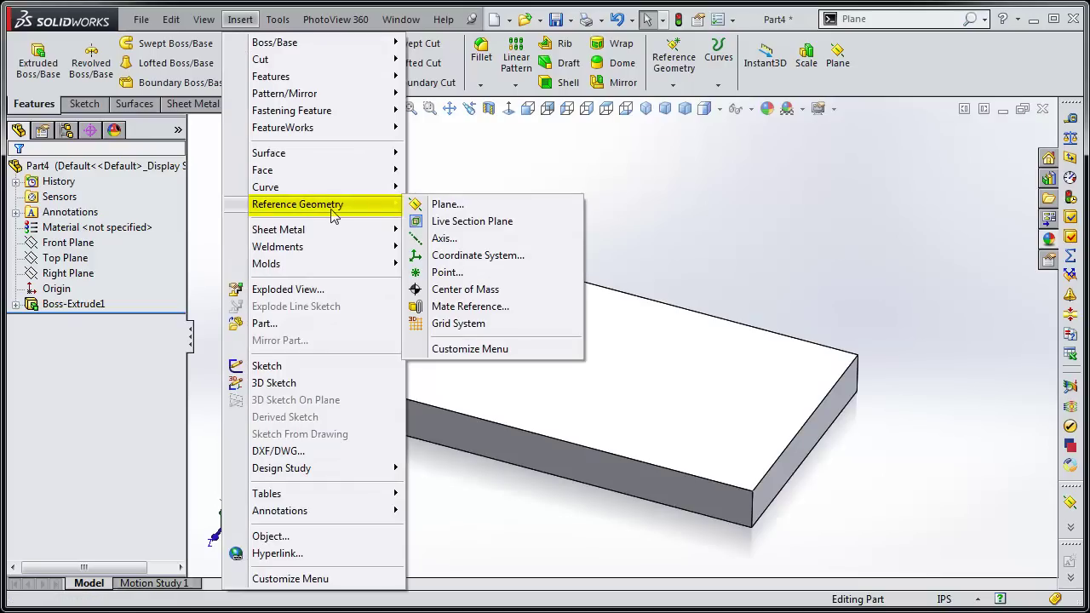
pyautogui.click(445, 205)
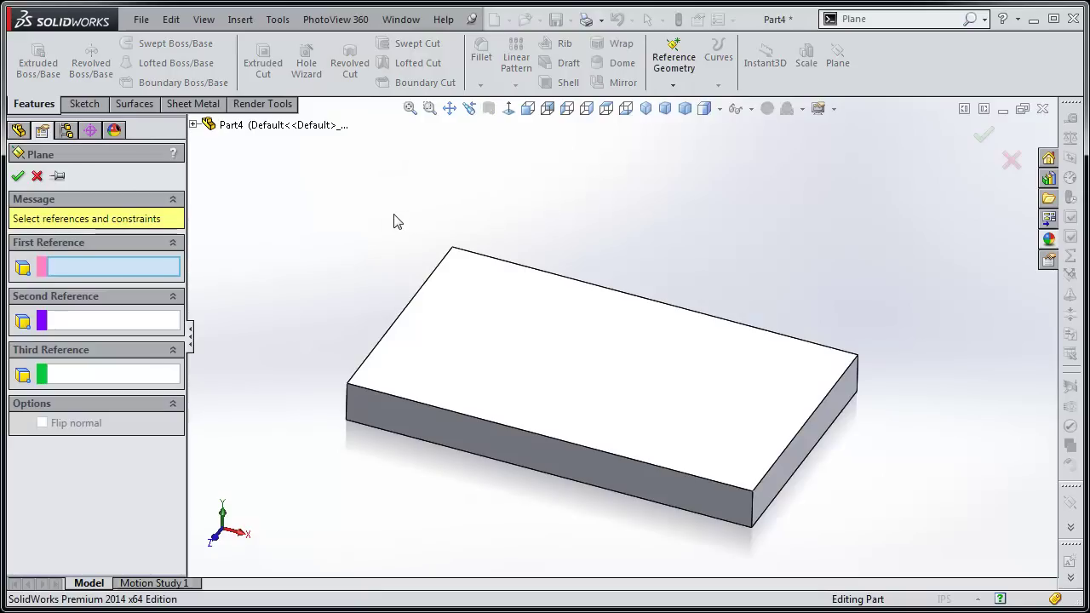
pyautogui.click(511, 335)
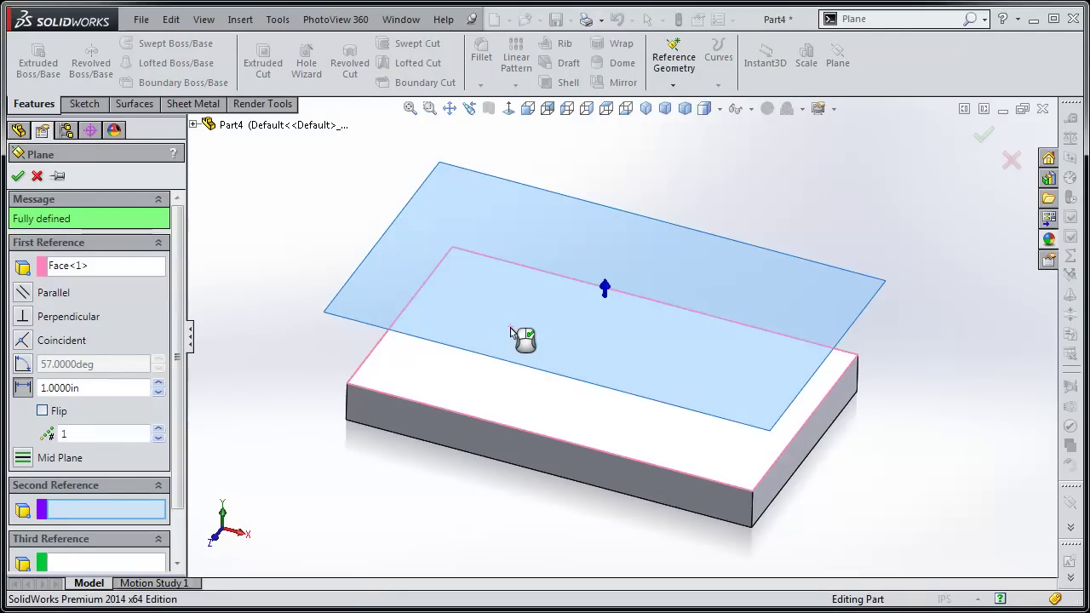
pyautogui.moveTo(473, 395); pyautogui.dragTo(483, 372, button='middle')
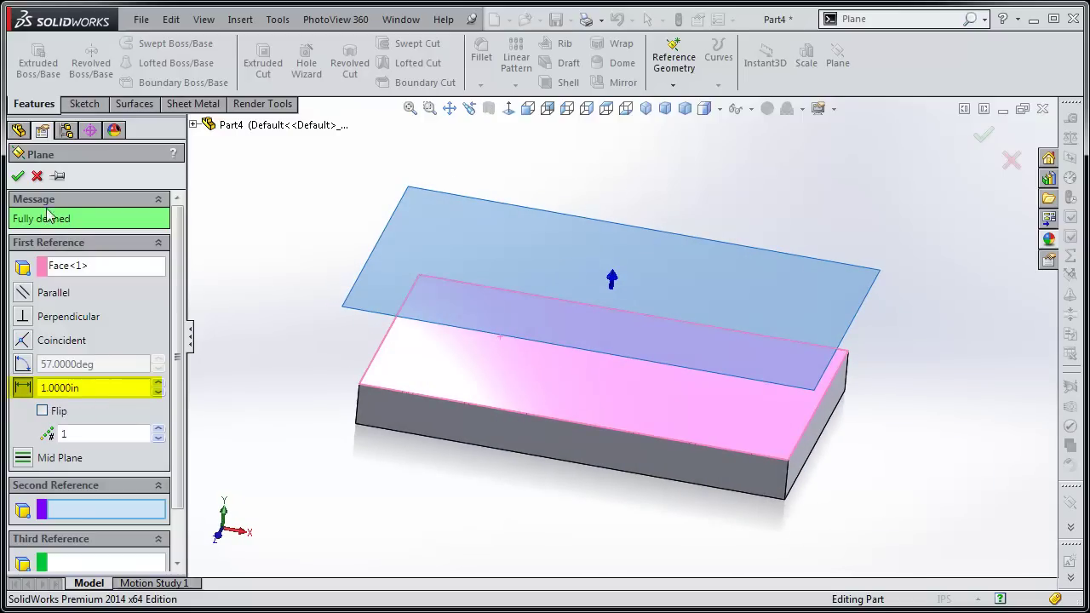
pyautogui.click(37, 176)
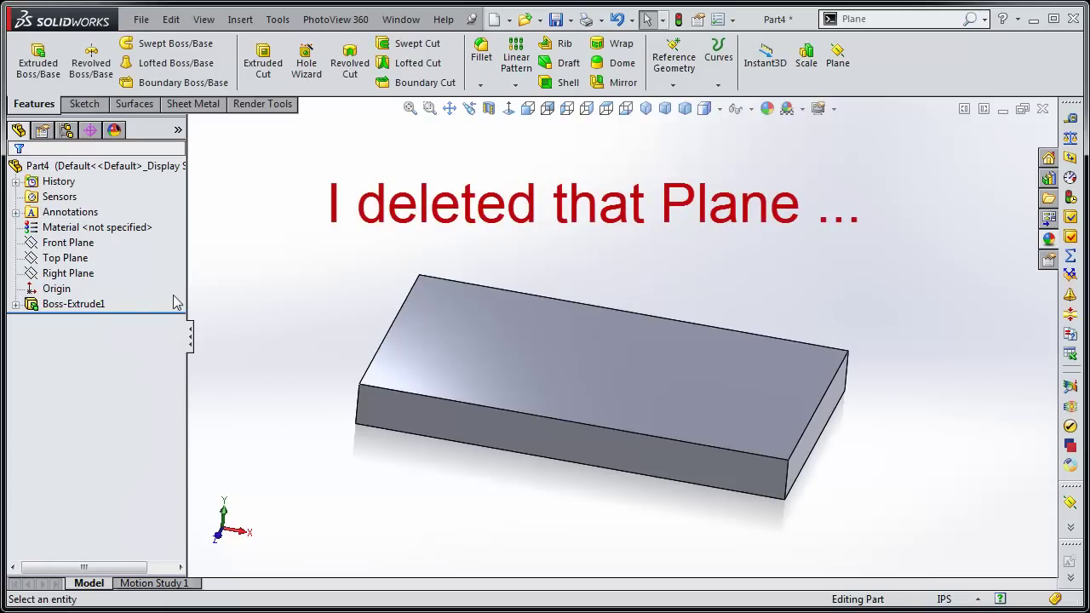
# Step: Create Plane1 parallel to the Top Plane at a 1.5 in offset
pyautogui.click(68, 259)
pyautogui.moveTo(298, 512)
pyautogui.mouseDown(button='middle')
pyautogui.moveTo(301, 414)
pyautogui.moveTo(288, 522)
pyautogui.mouseUp(button='middle')
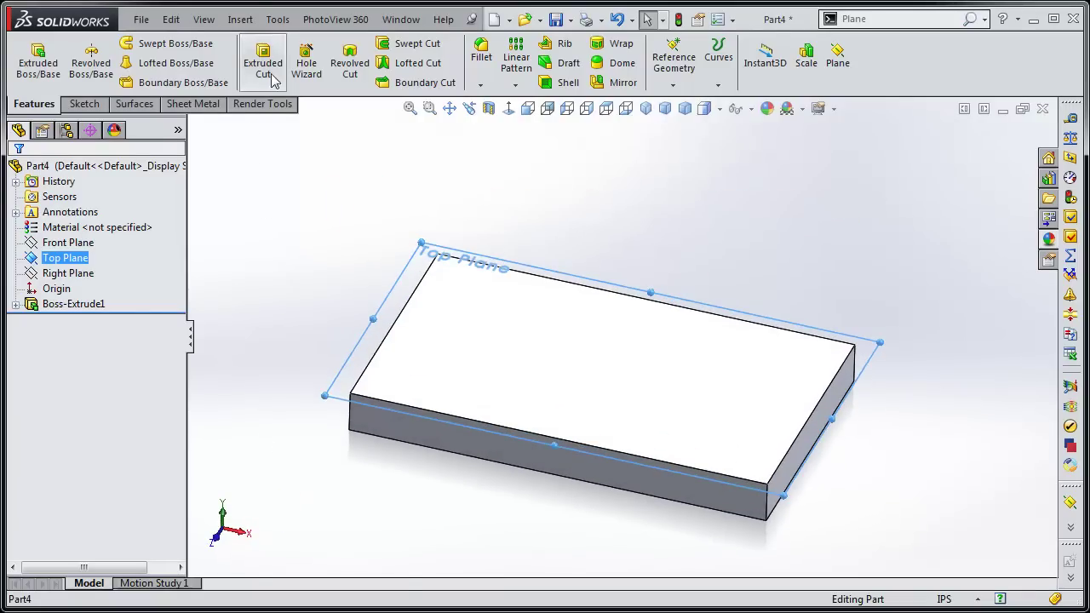
pyautogui.click(242, 20)
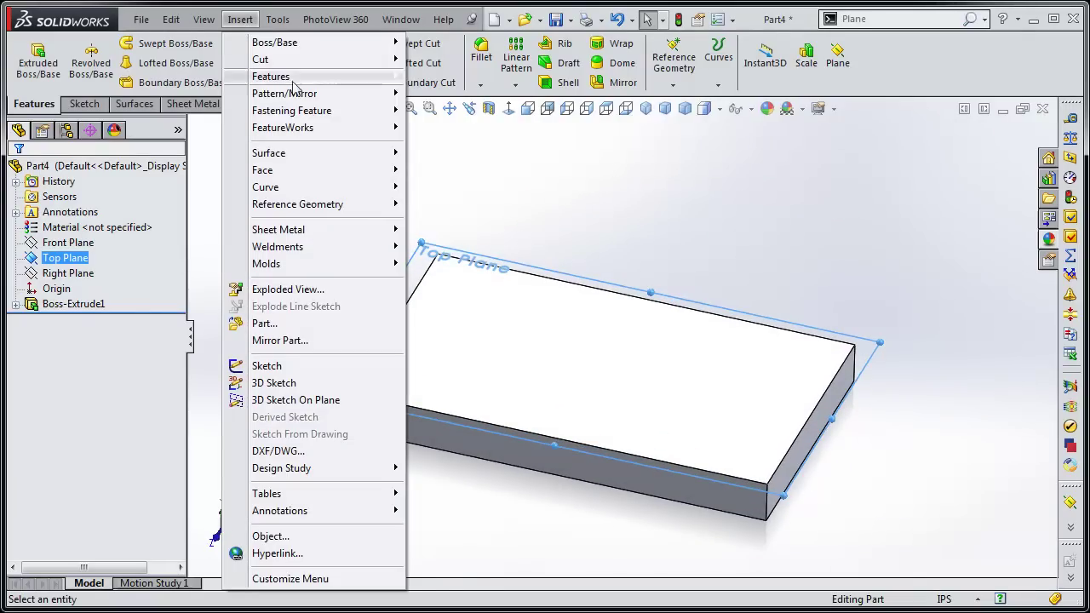
pyautogui.moveTo(315, 211)
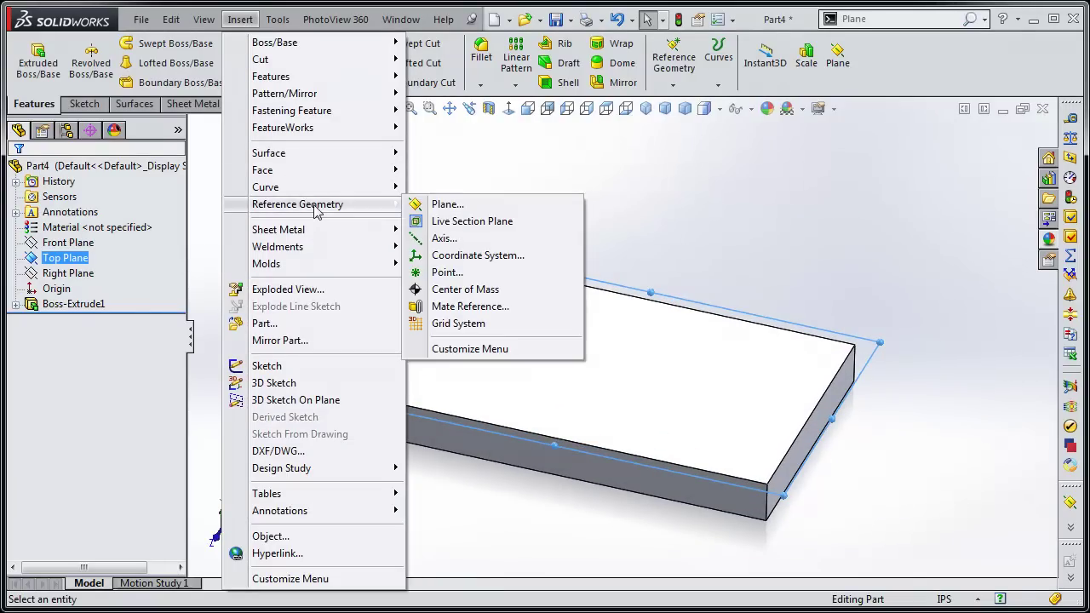
pyautogui.click(445, 205)
pyautogui.moveTo(236, 402)
pyautogui.mouseDown(button='middle')
pyautogui.moveTo(265, 294)
pyautogui.moveTo(258, 318)
pyautogui.moveTo(248, 312)
pyautogui.moveTo(243, 402)
pyautogui.mouseUp(button='middle')
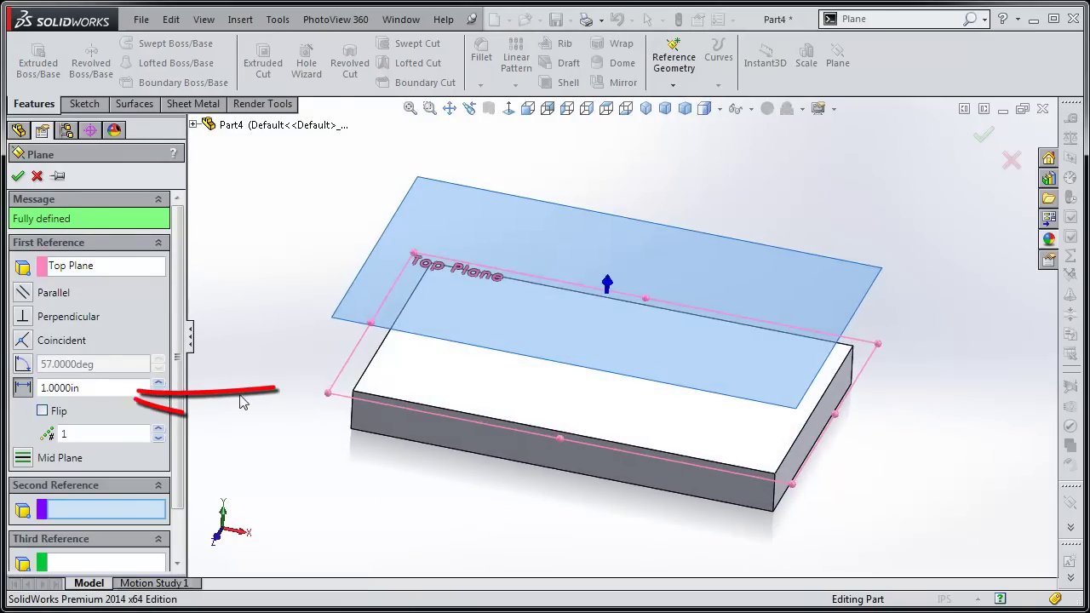
pyautogui.doubleClick(102, 389)
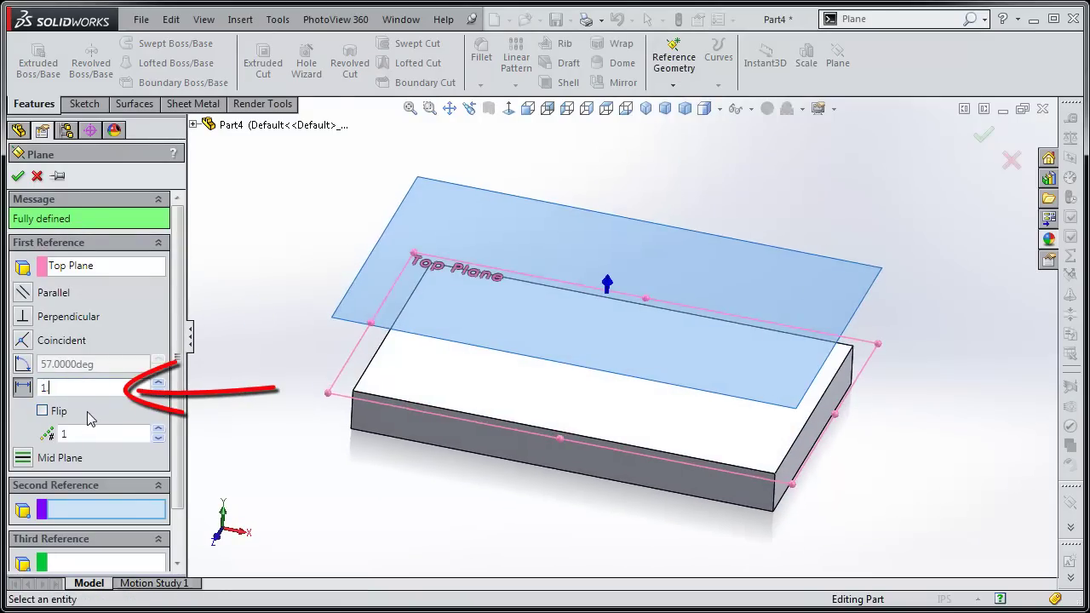
pyautogui.press('Return')
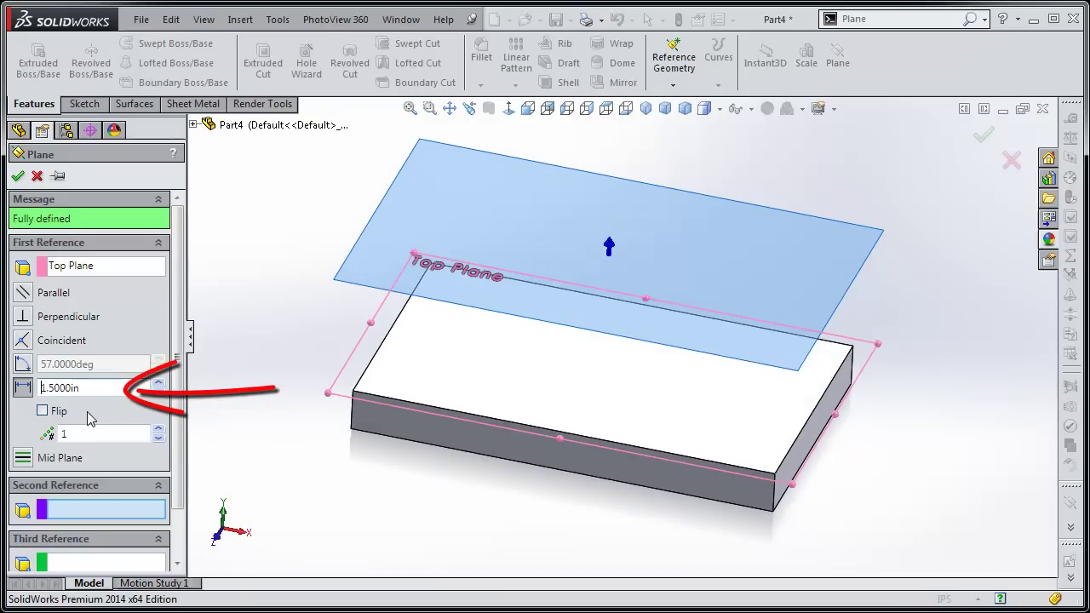
pyautogui.click(17, 175)
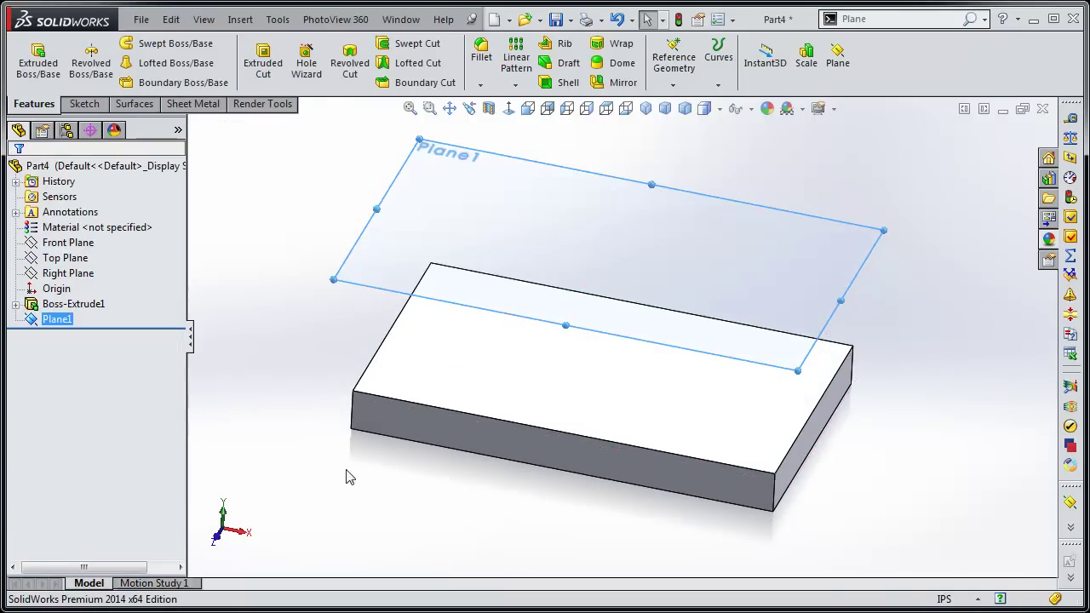
pyautogui.moveTo(351, 477); pyautogui.dragTo(323, 472, button='middle')
pyautogui.scroll(3, 358, 500)
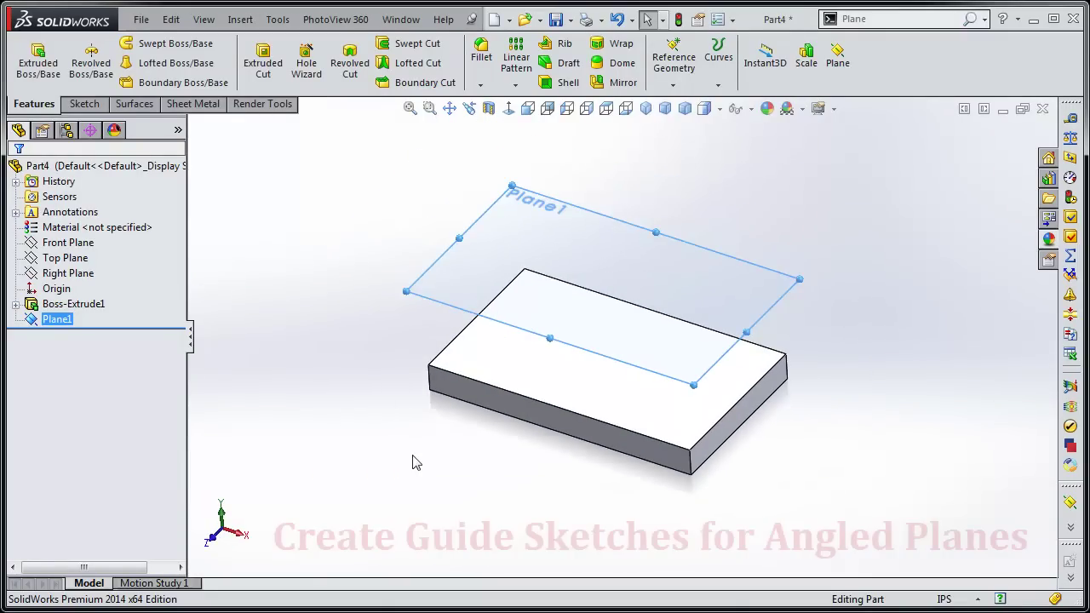
pyautogui.click(555, 267)
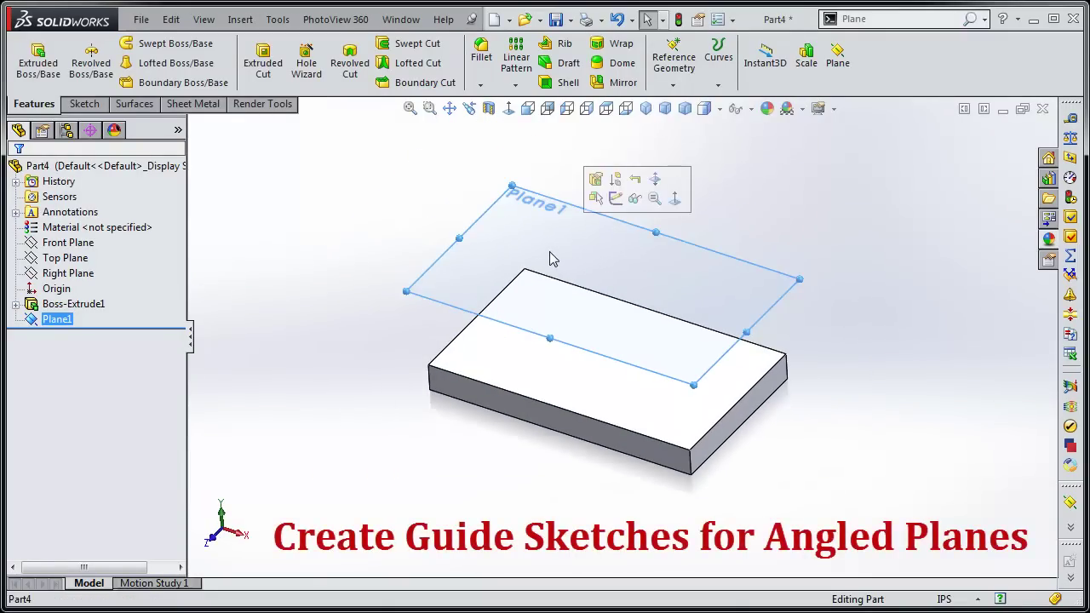
# Step: Start a sketch on Plane1 and switch to the Top view
pyautogui.click(85, 104)
pyautogui.click(31, 56)
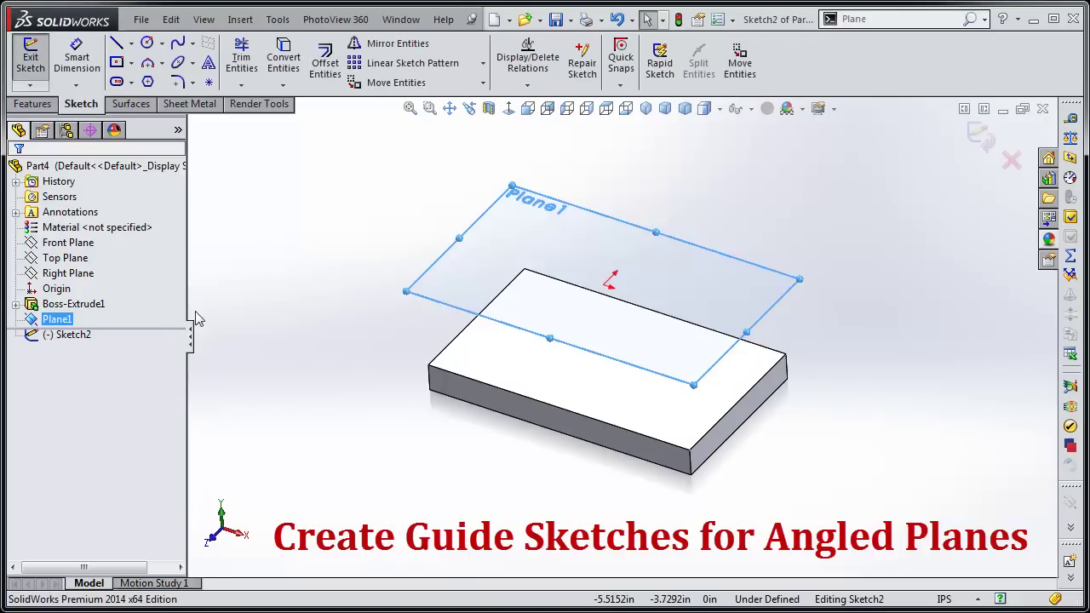
pyautogui.click(323, 385)
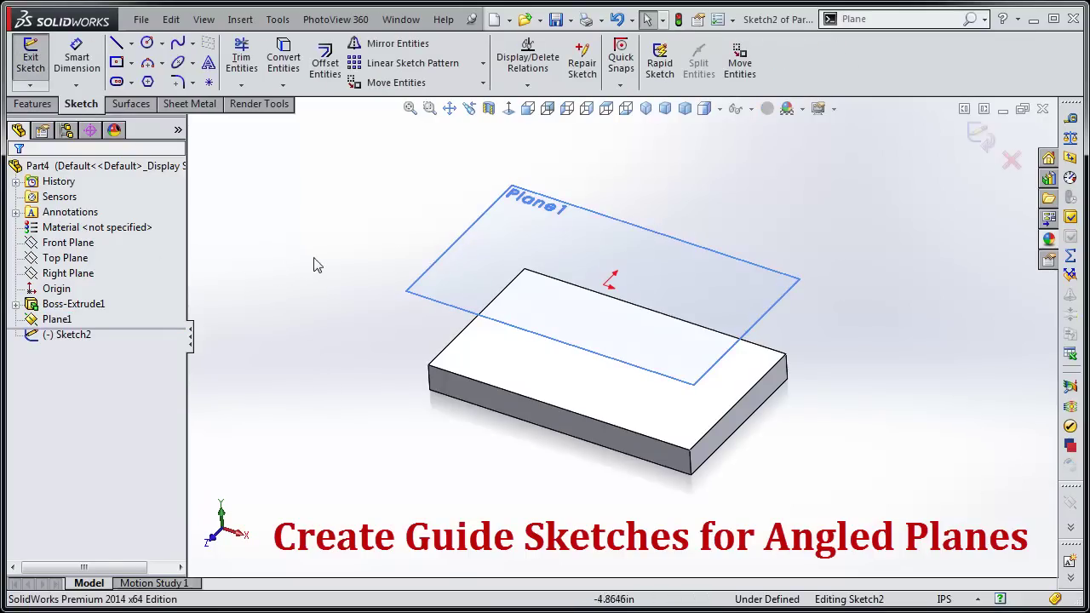
pyautogui.click(606, 108)
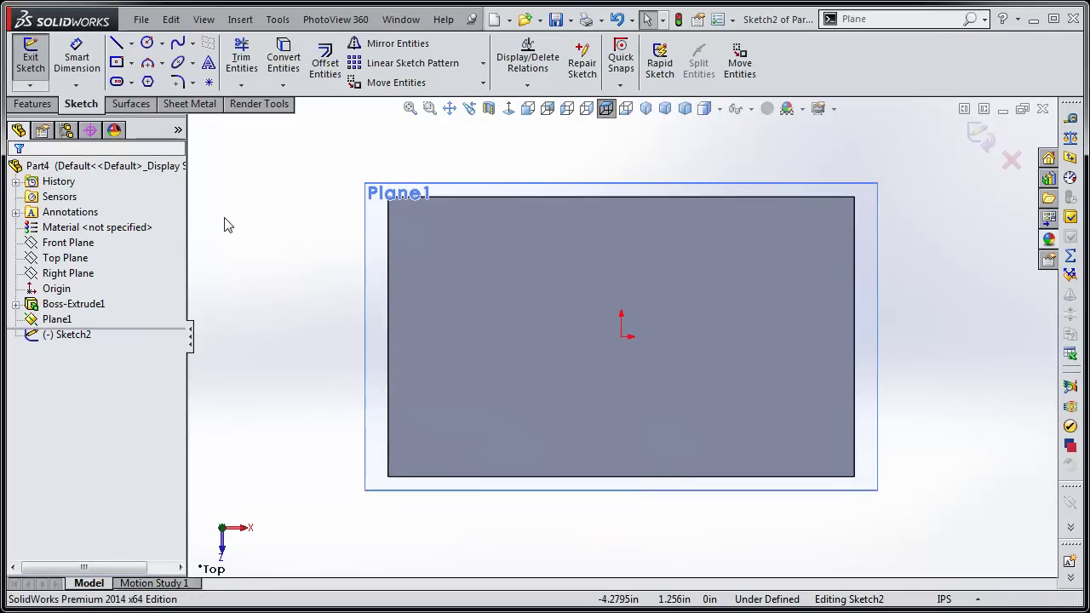
# Step: Draw a horizontal centerline and give it a Midpoint relation to the origin
pyautogui.click(132, 43)
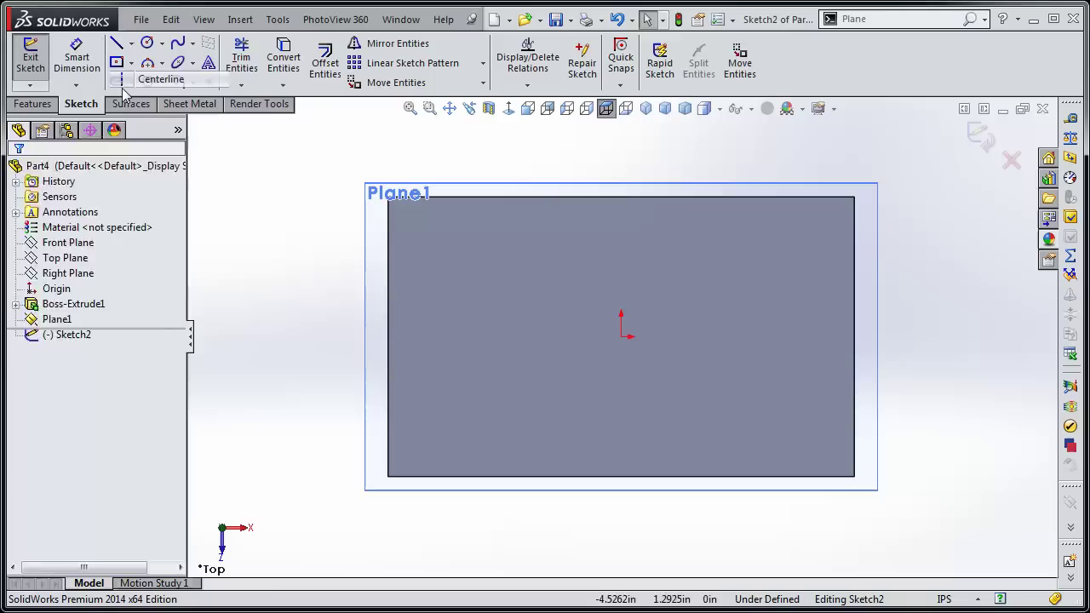
pyautogui.click(158, 77)
pyautogui.click(531, 523)
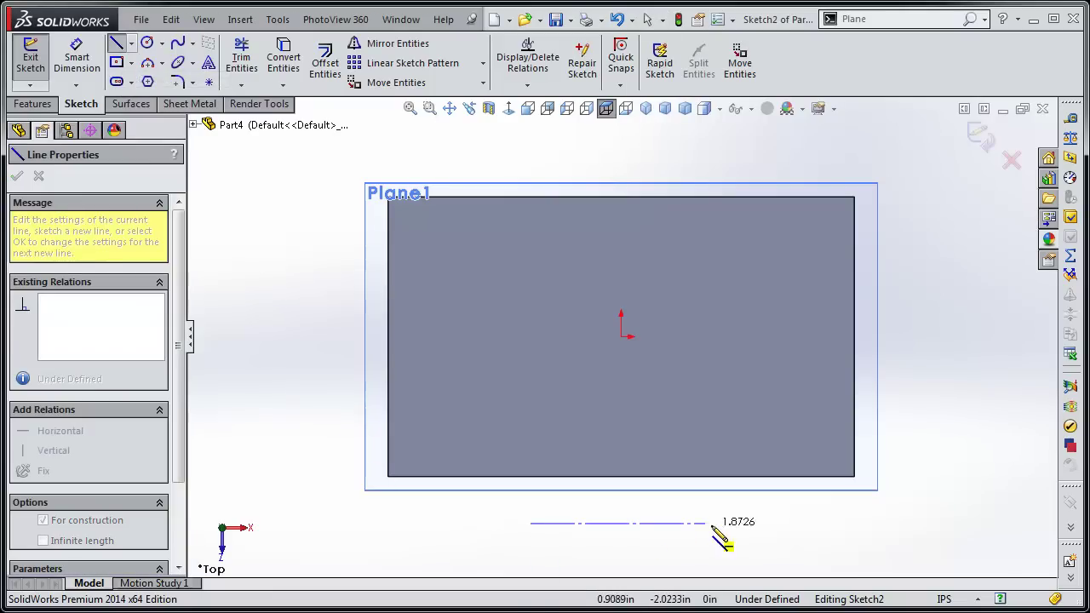
pyautogui.click(761, 523)
pyautogui.press('Escape')
pyautogui.click(643, 524)
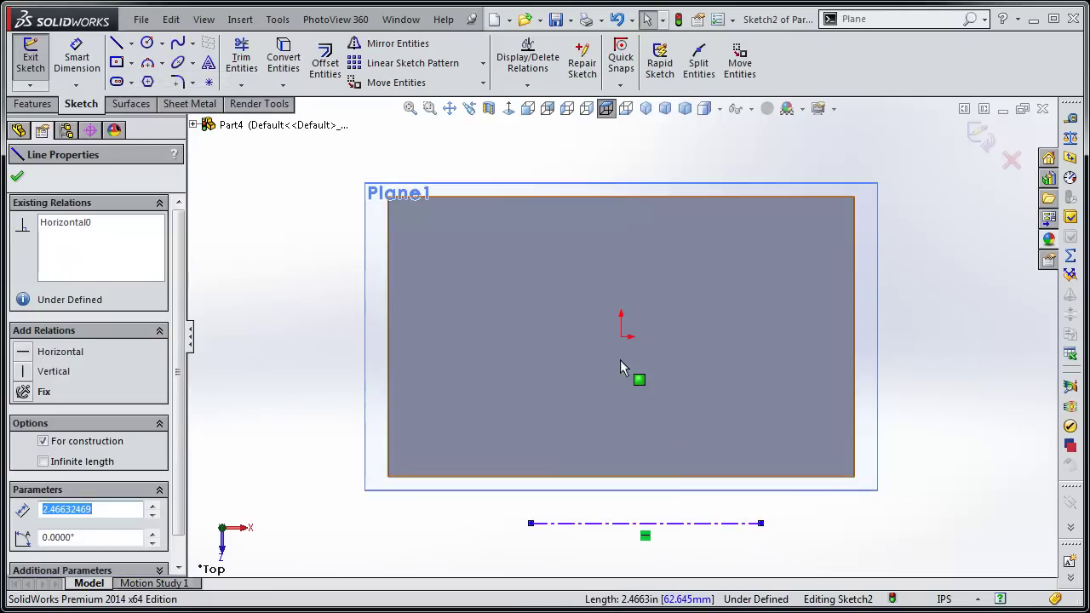
pyautogui.keyDown('ctrl'); pyautogui.click(621, 336); pyautogui.keyUp('ctrl')
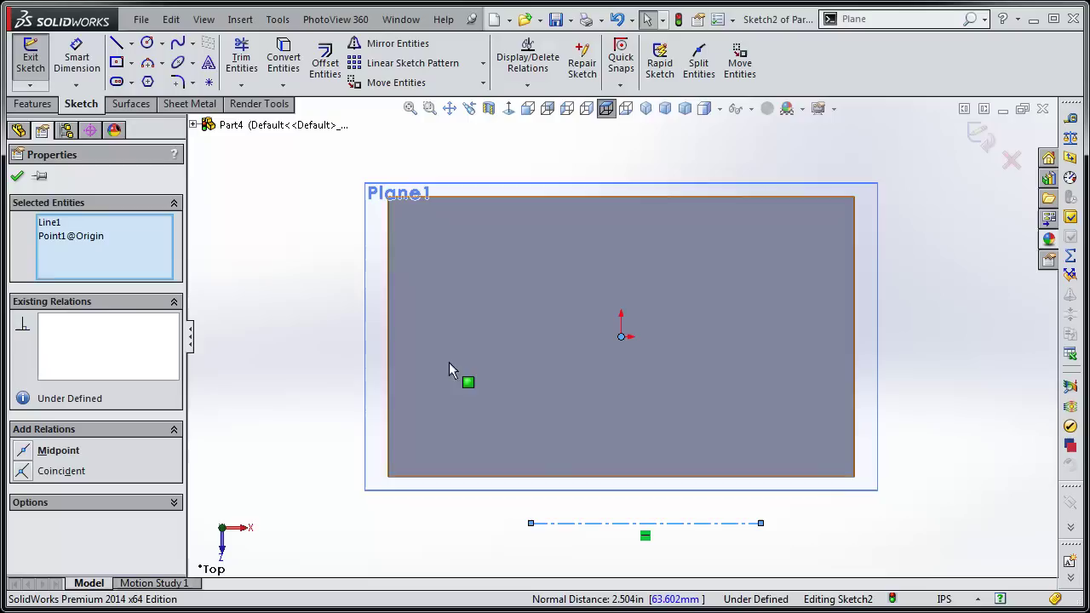
pyautogui.click(23, 451)
pyautogui.click(311, 504)
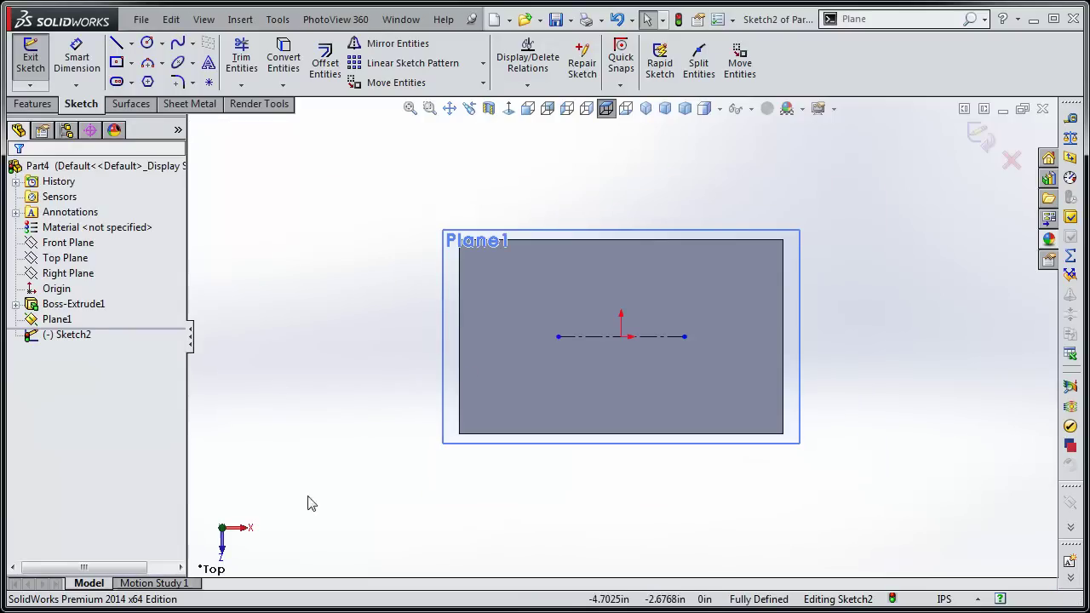
# Step: Draw a vertical centerline and give it a Midpoint relation to the origin
pyautogui.click(131, 43)
pyautogui.click(160, 77)
pyautogui.click(340, 305)
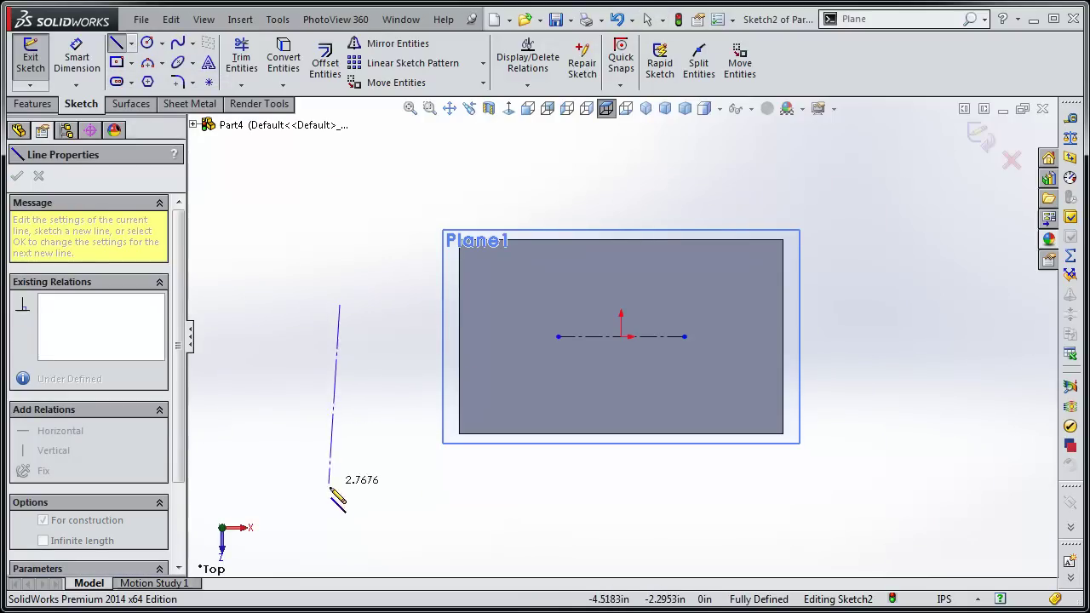
pyautogui.click(340, 477)
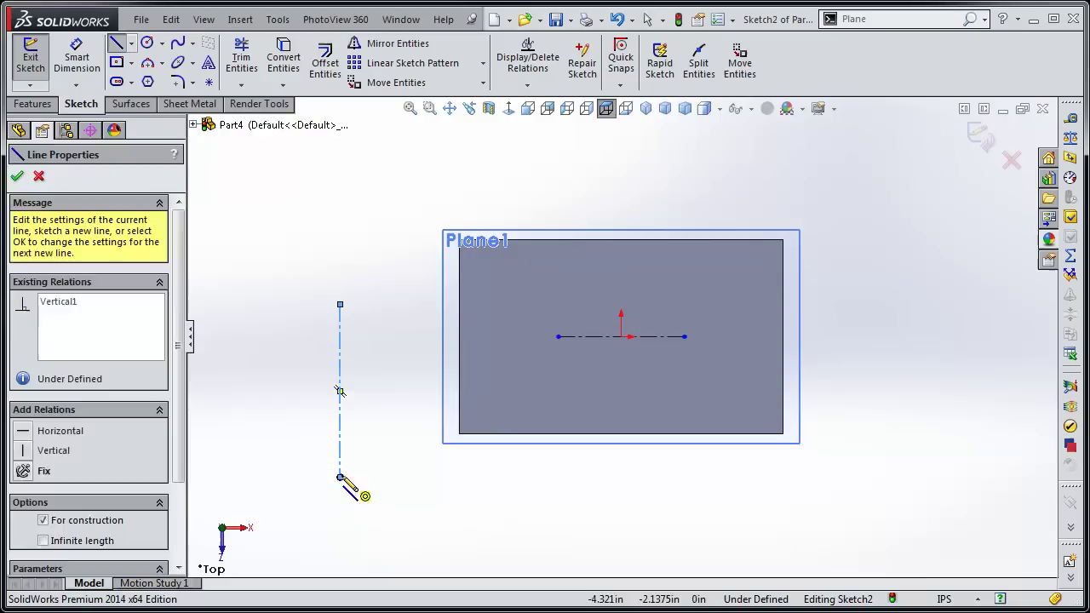
pyautogui.press('Escape')
pyautogui.click(341, 436)
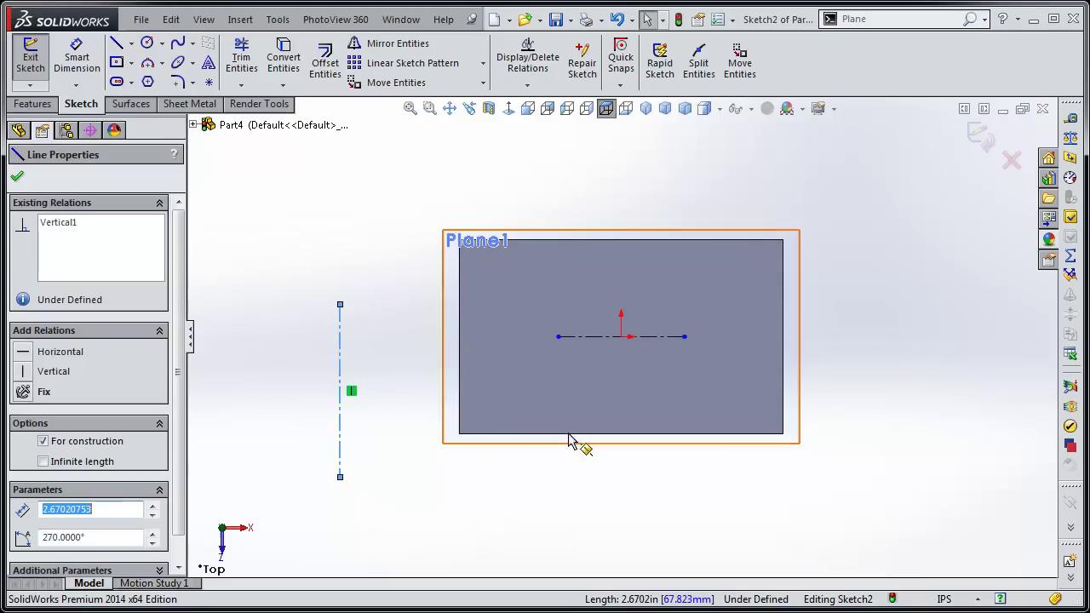
pyautogui.keyDown('ctrl'); pyautogui.click(621, 336); pyautogui.keyUp('ctrl')
pyautogui.click(24, 452)
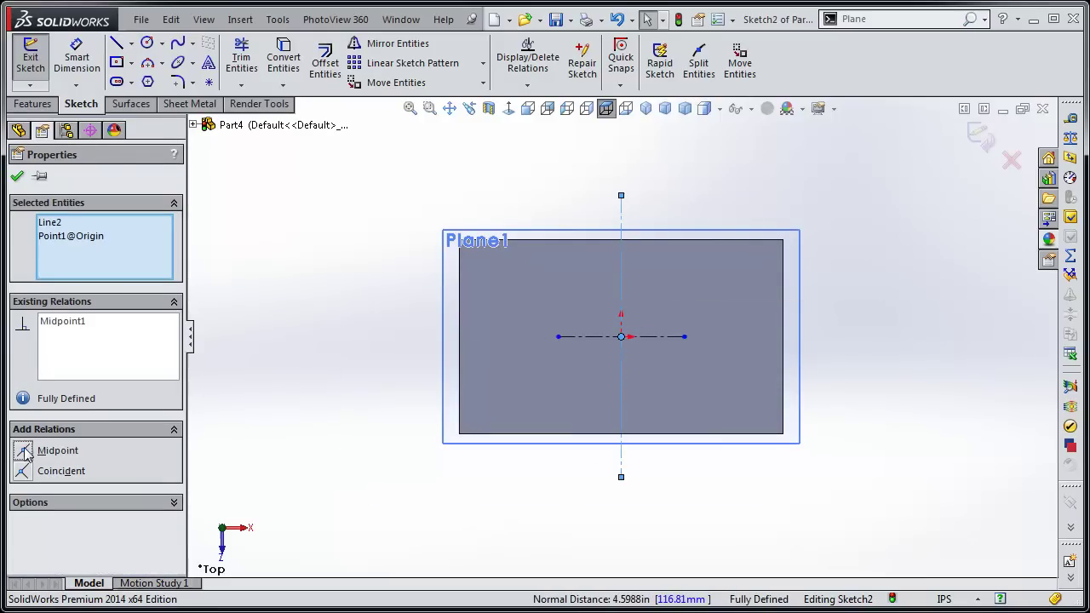
pyautogui.press('Escape')
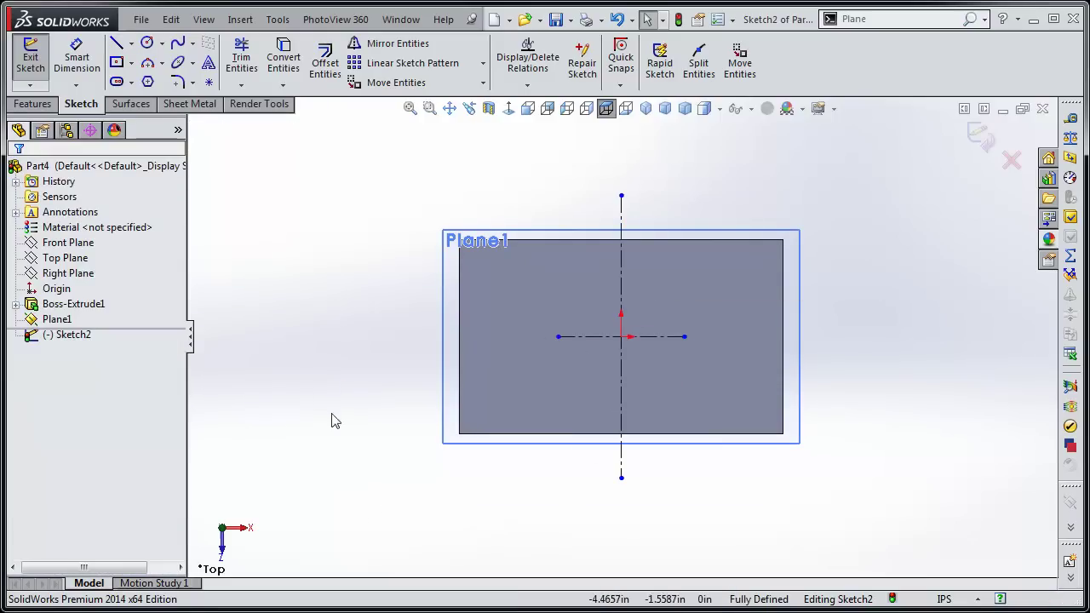
# Step: Draw a construction centerline from the origin toward the lower right
pyautogui.click(131, 44)
pyautogui.click(160, 79)
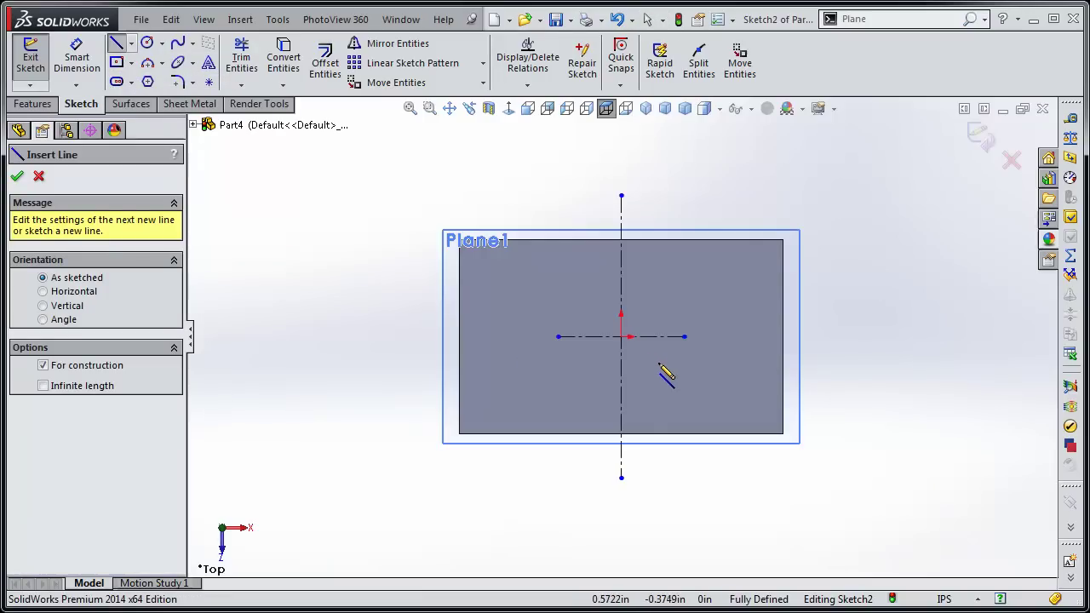
pyautogui.click(621, 337)
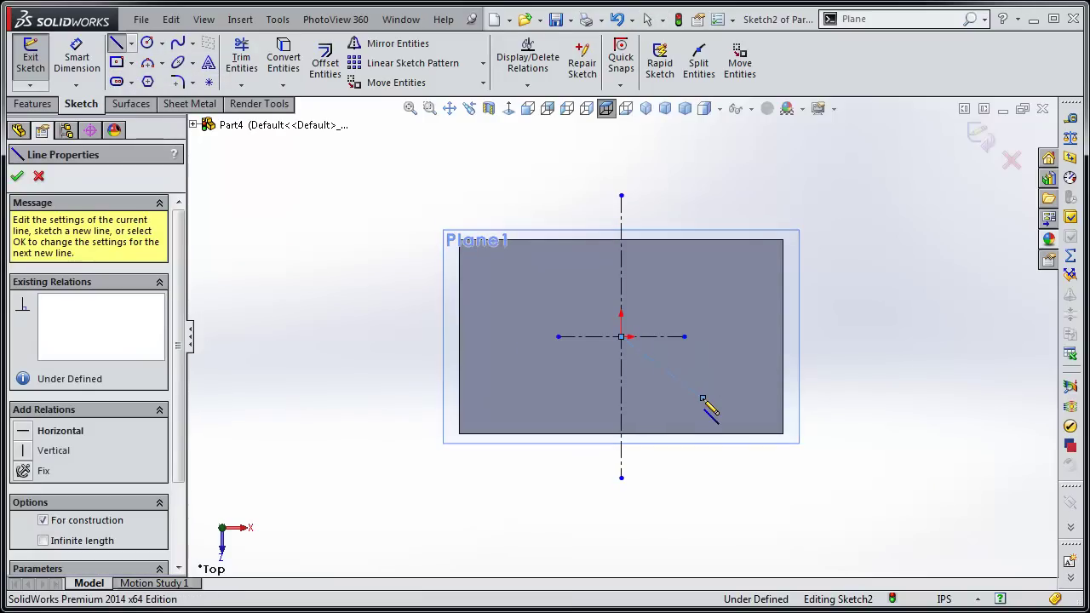
pyautogui.click(704, 398)
pyautogui.press('Escape')
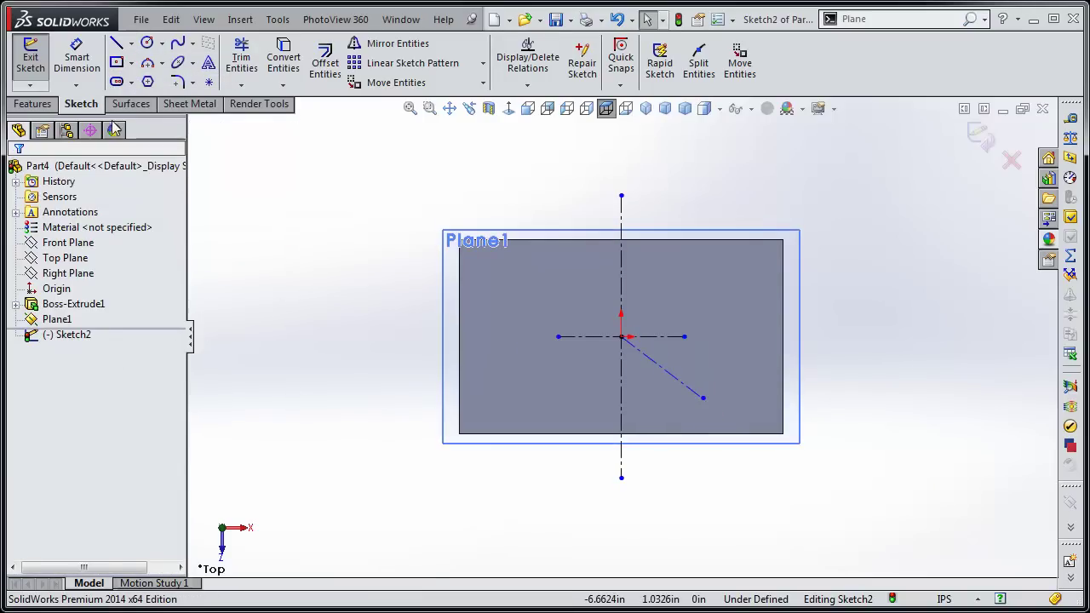
# Step: Dimension the diagonal centerline at 30° from the horizontal centerline
pyautogui.click(78, 66)
pyautogui.click(647, 344)
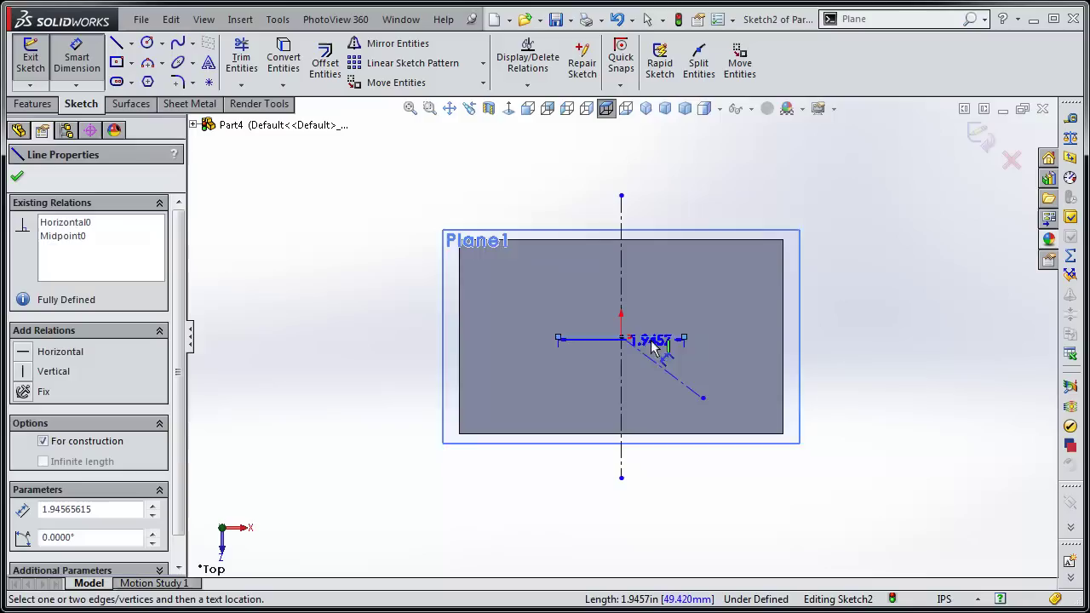
pyautogui.click(668, 372)
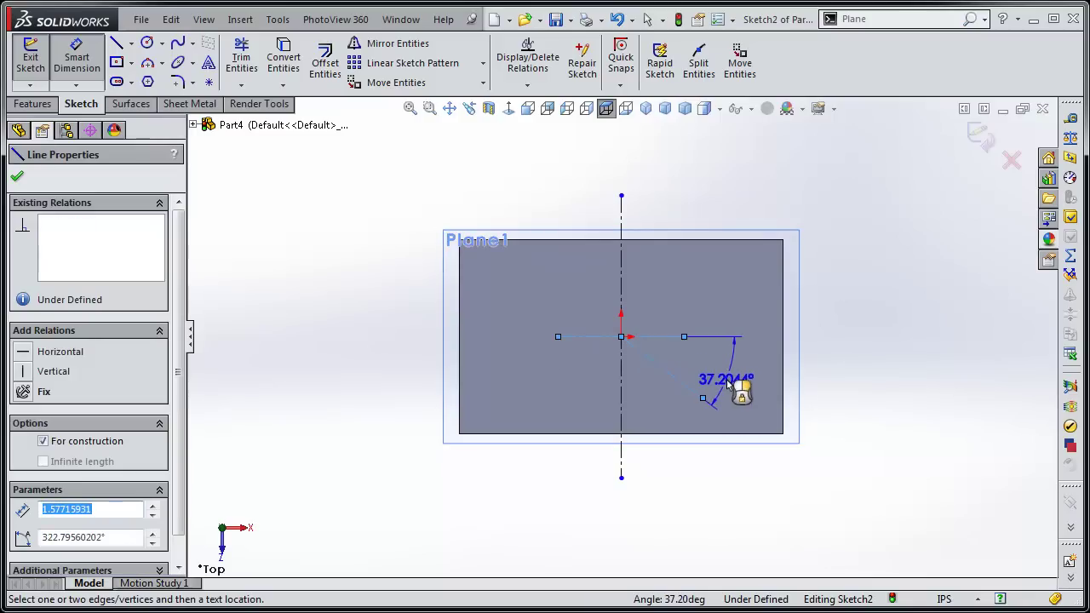
pyautogui.click(725, 385)
pyautogui.write('30')
pyautogui.press('Return')
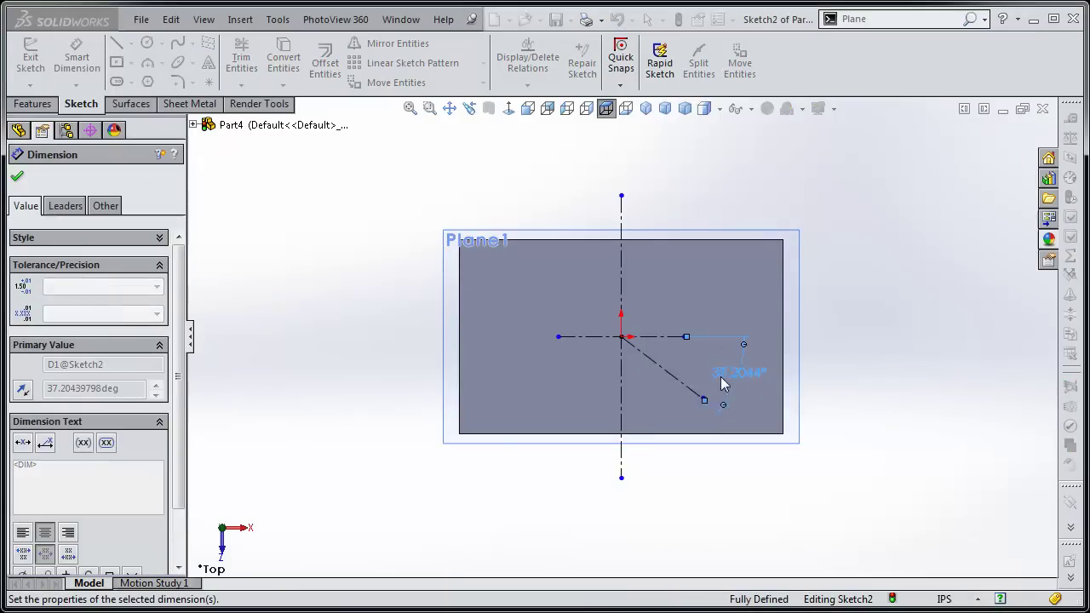
pyautogui.click(281, 461)
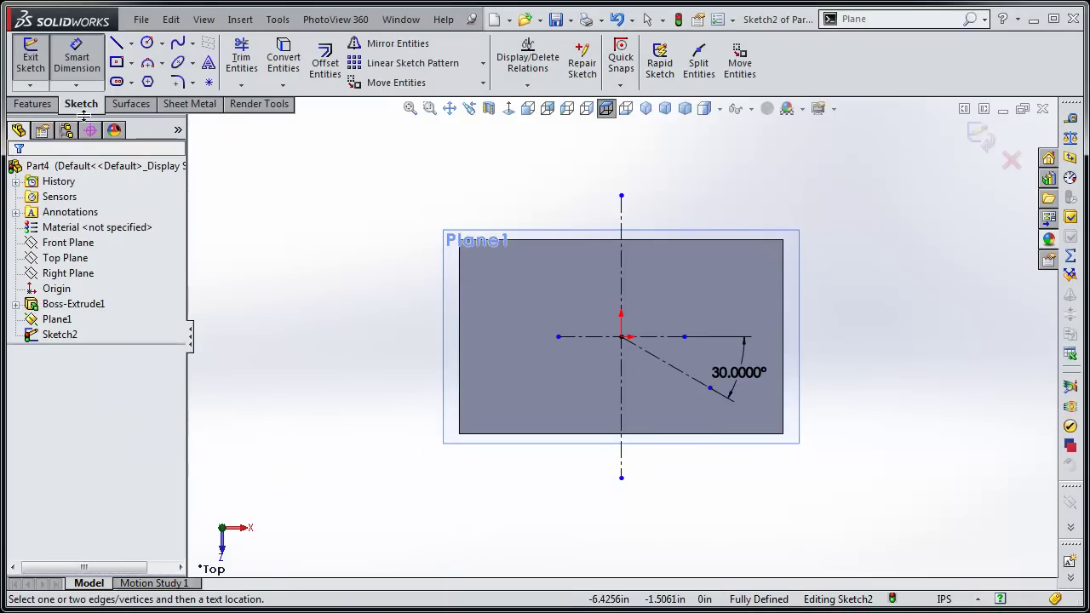
pyautogui.click(77, 57)
# Step: Pick the Centerline tool again from the Line flyout
pyautogui.click(130, 43)
pyautogui.click(131, 82)
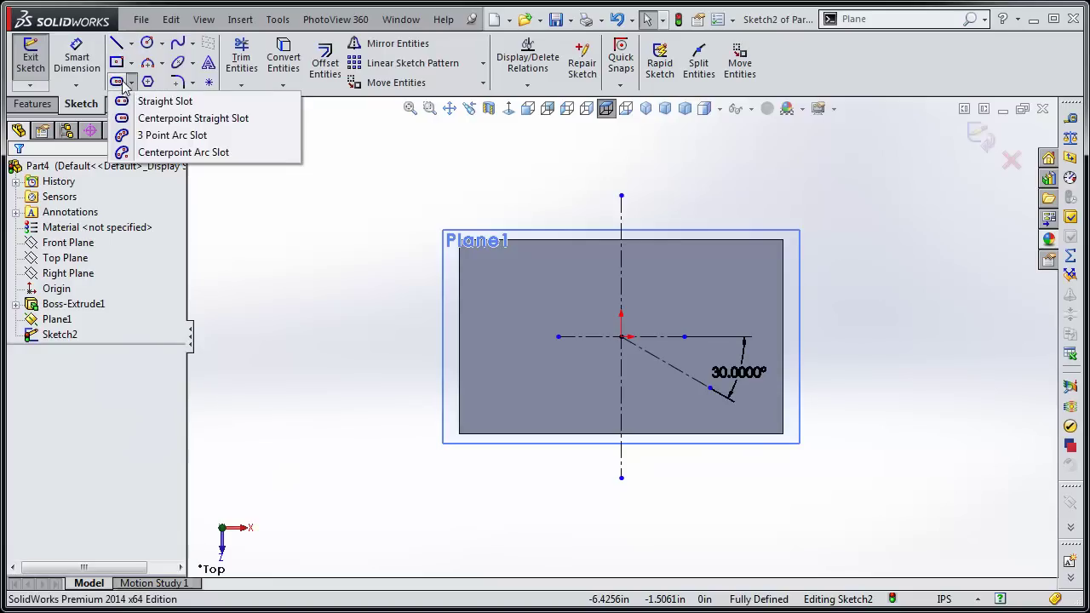
pyautogui.click(130, 43)
pyautogui.click(131, 62)
pyautogui.click(130, 43)
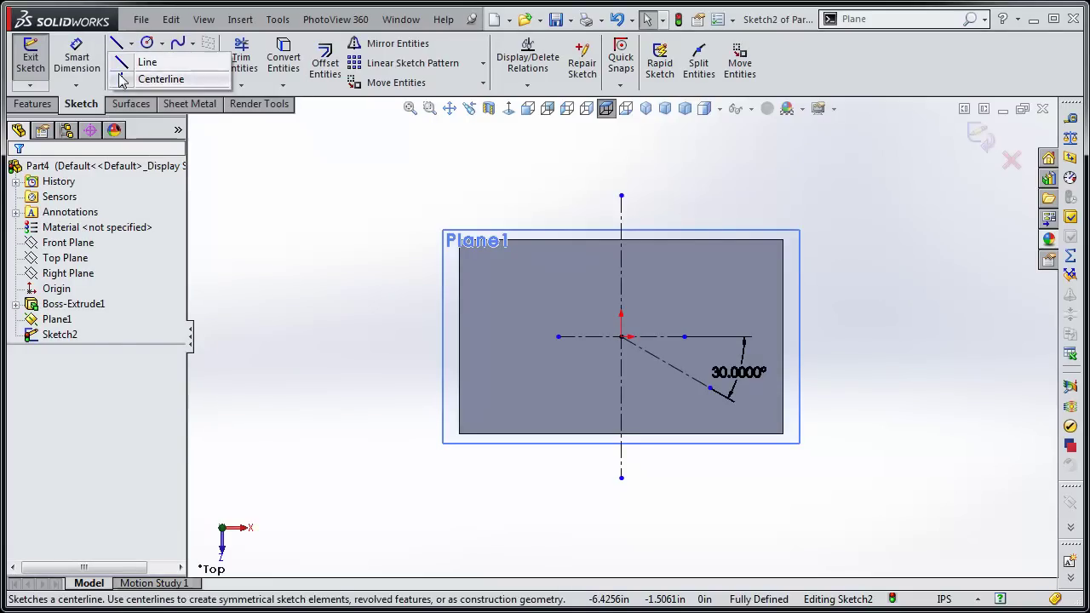
pyautogui.click(160, 79)
# Step: Draw a centerline from the origin toward the lower left, dimensioned 45° from horizontal
pyautogui.click(622, 338)
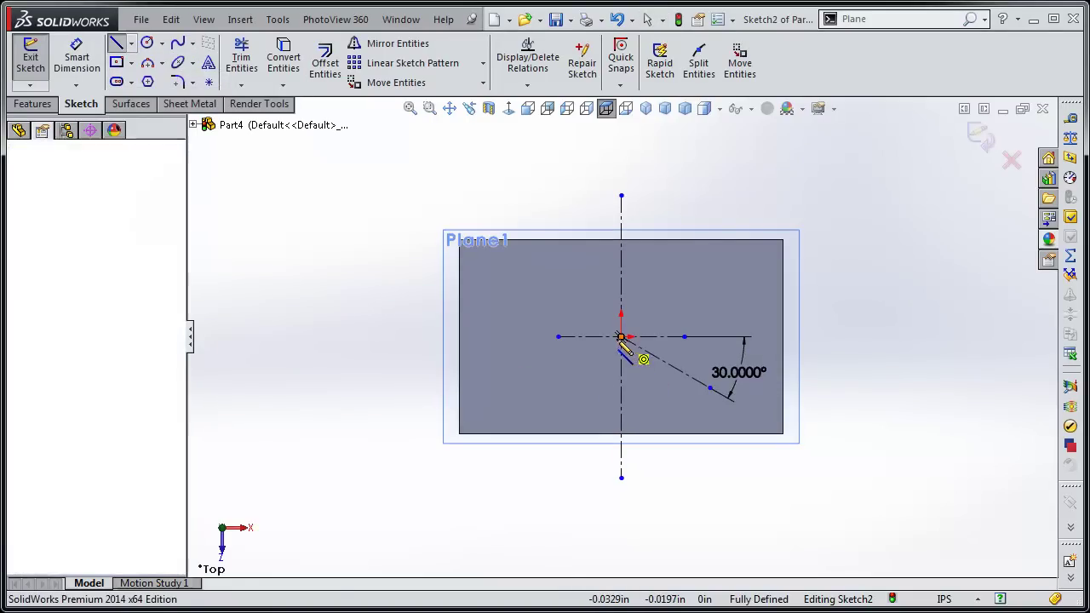
pyautogui.click(543, 401)
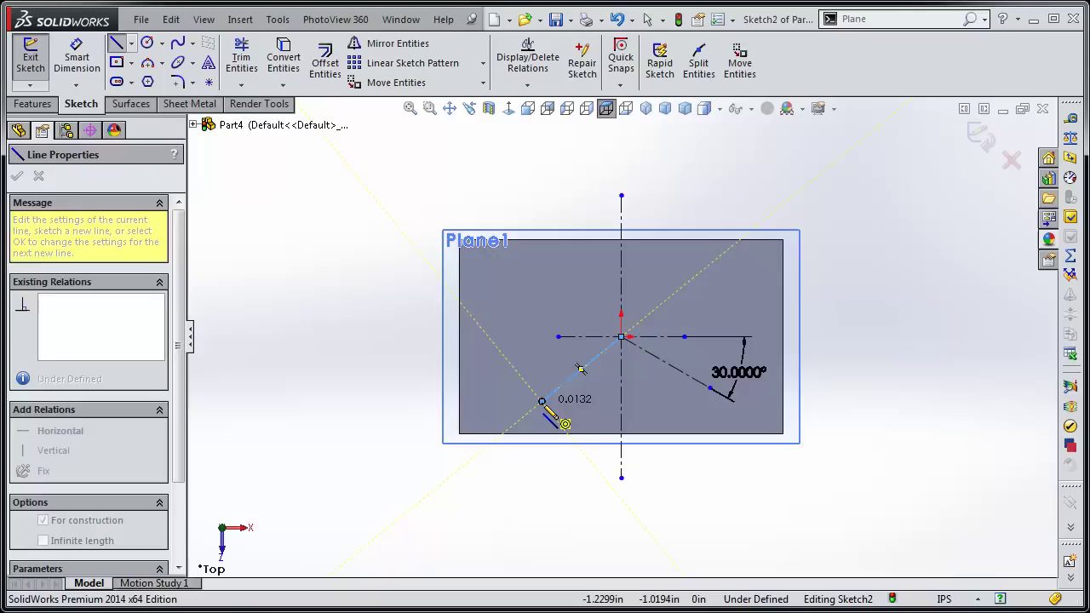
pyautogui.press('Escape')
pyautogui.click(76, 58)
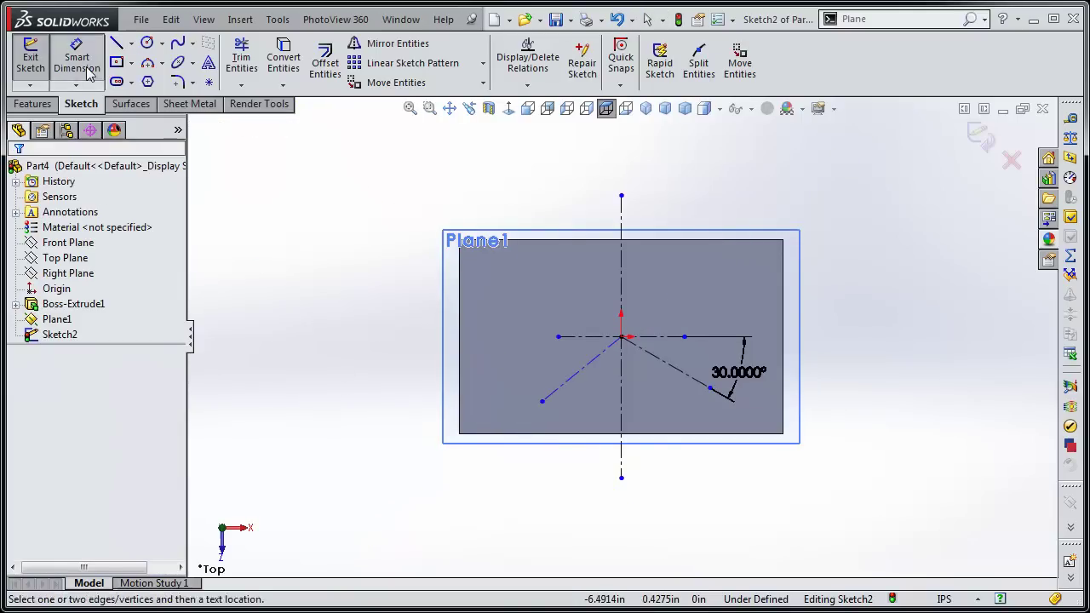
pyautogui.click(573, 384)
pyautogui.click(588, 337)
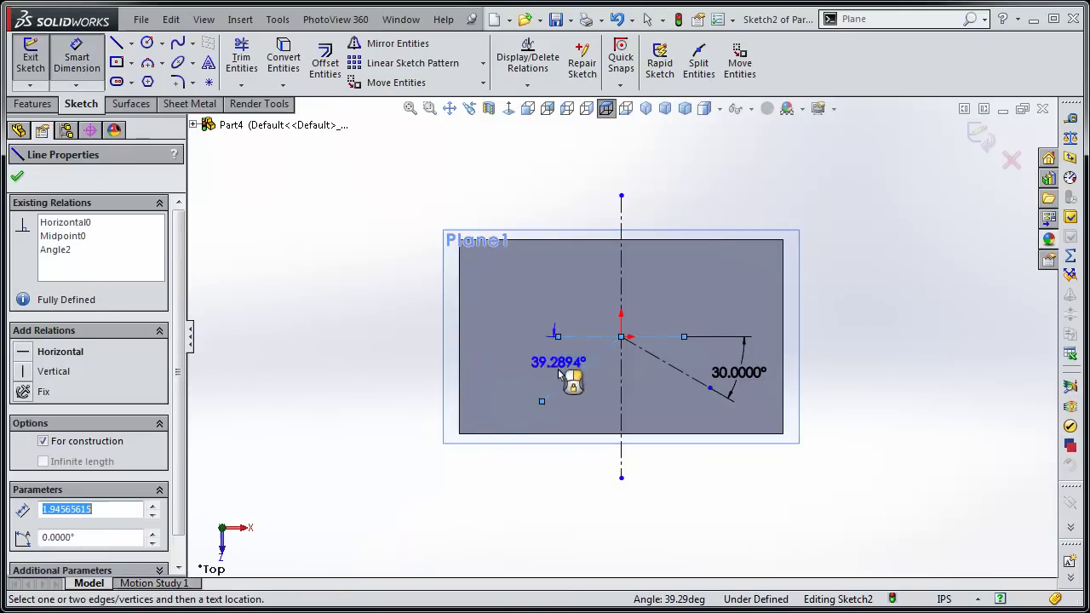
pyautogui.click(523, 380)
pyautogui.write('45')
pyautogui.press('Return')
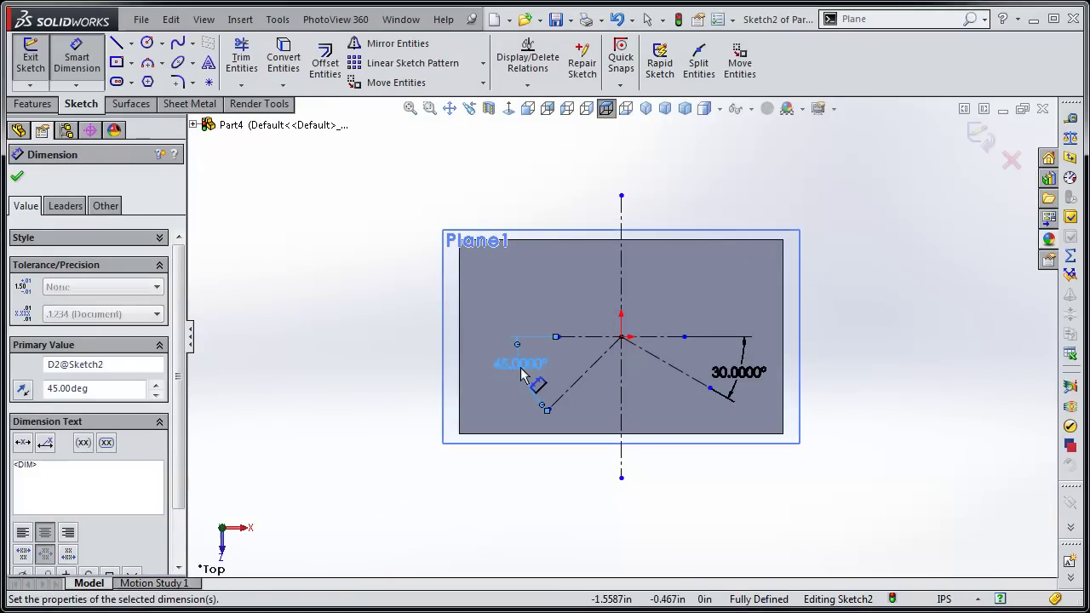
pyautogui.click(369, 436)
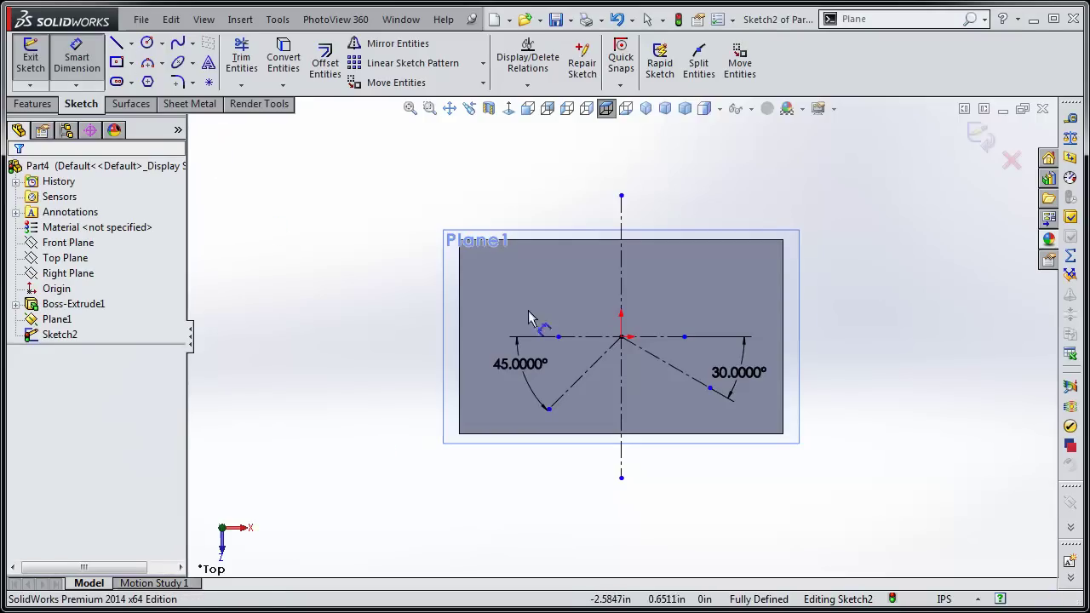
# Step: Try adding a 135° angle between that centerline and the horizontal centerline
pyautogui.click(587, 382)
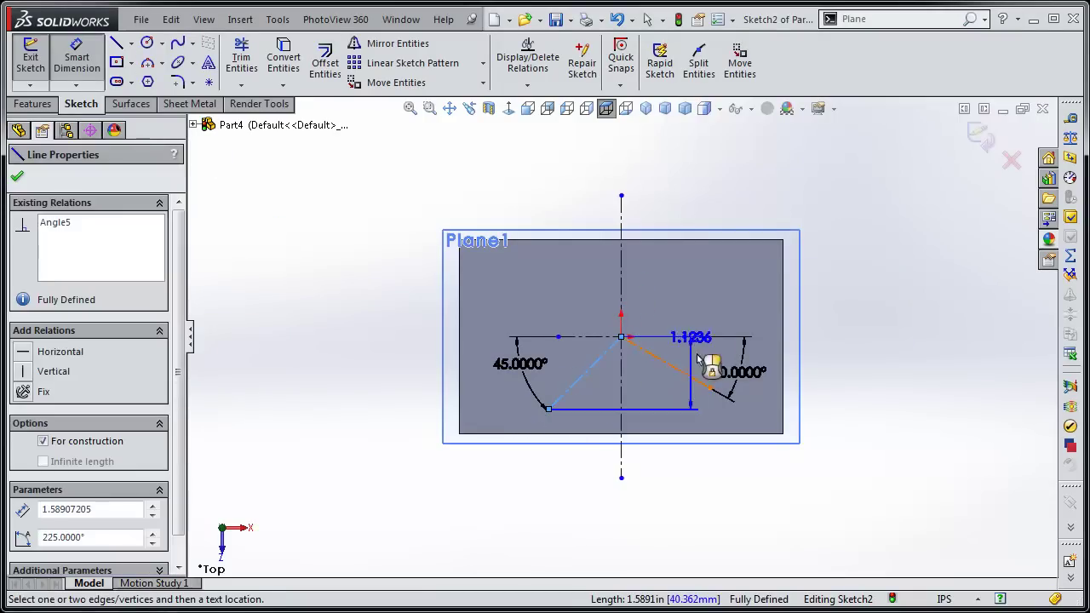
pyautogui.click(663, 338)
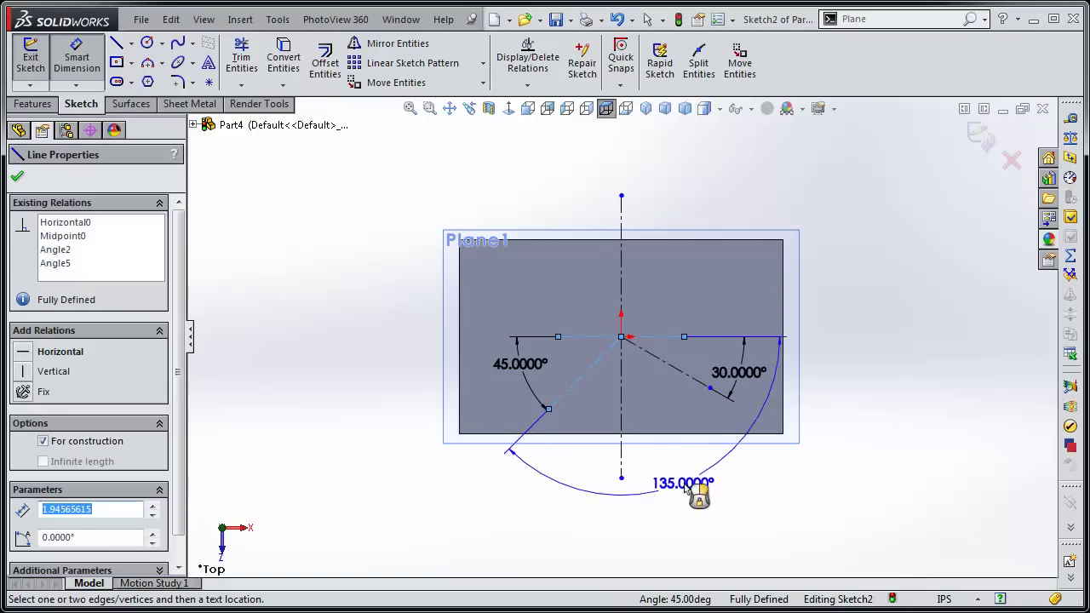
pyautogui.click(707, 501)
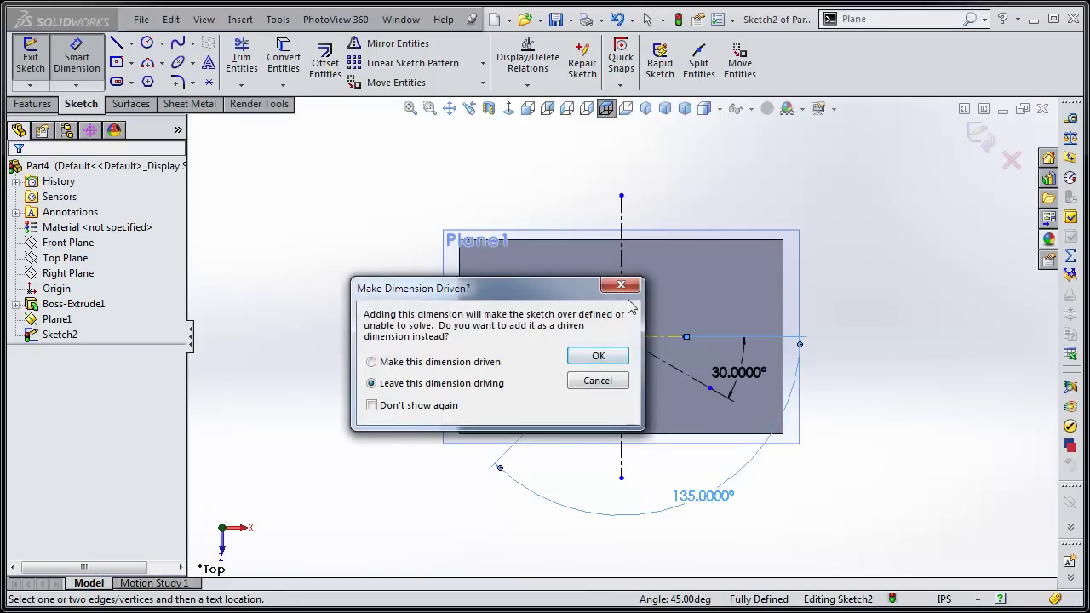
# Step: Decline the redundant 135° dimension and go back to the Centerline tool
pyautogui.click(626, 288)
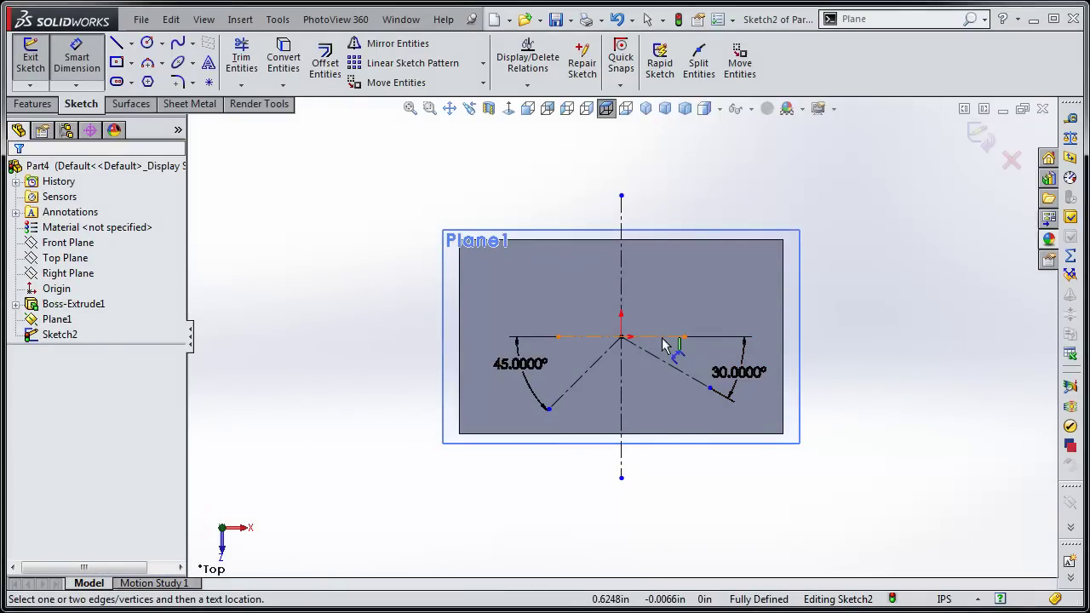
pyautogui.press('Escape')
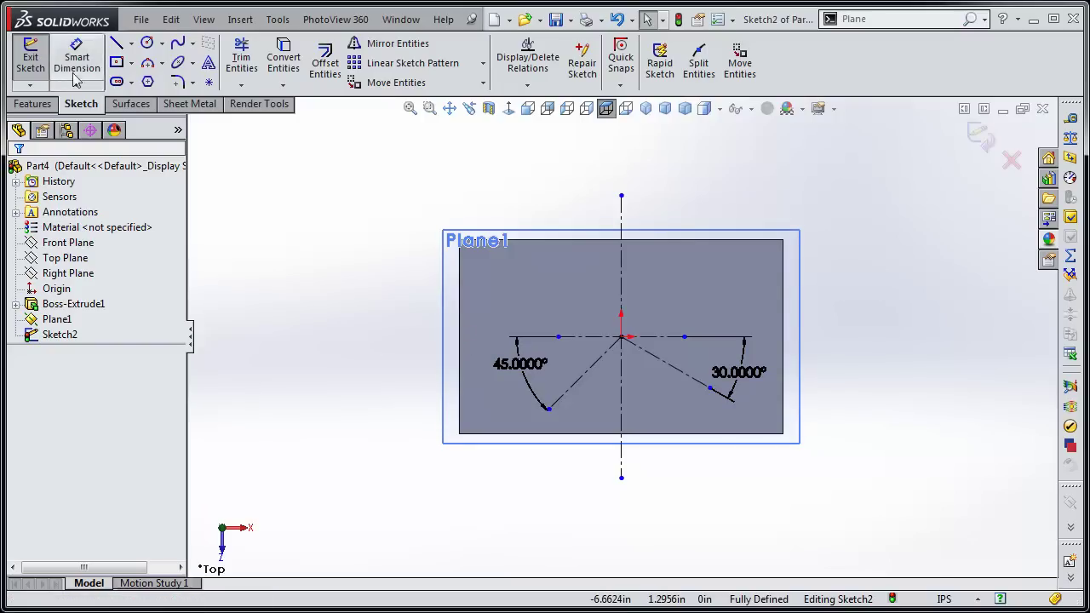
pyautogui.click(130, 43)
pyautogui.click(117, 82)
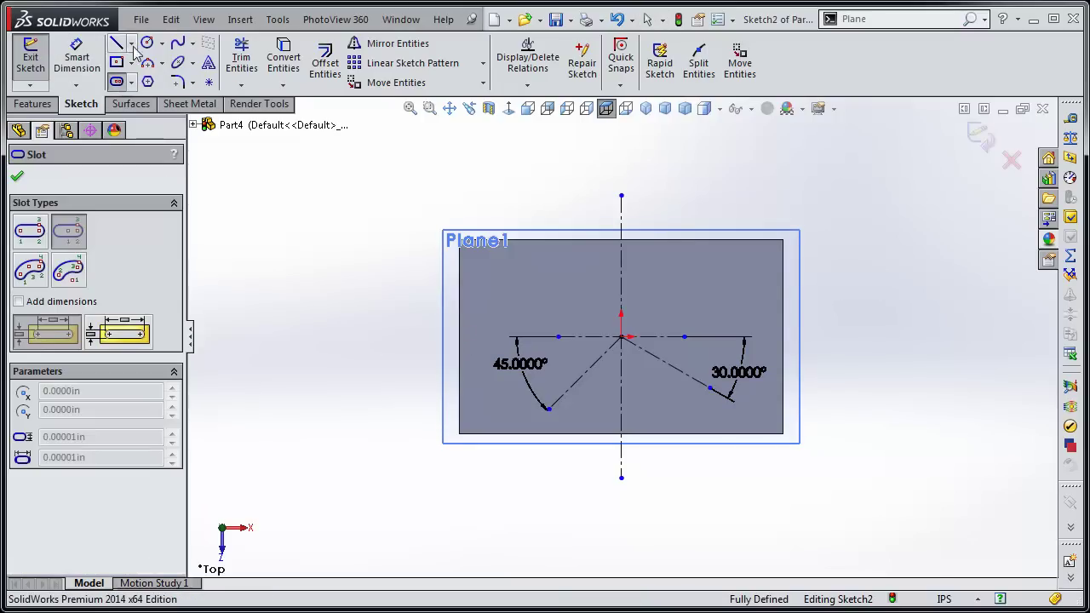
pyautogui.click(119, 44)
pyautogui.click(130, 43)
pyautogui.click(153, 77)
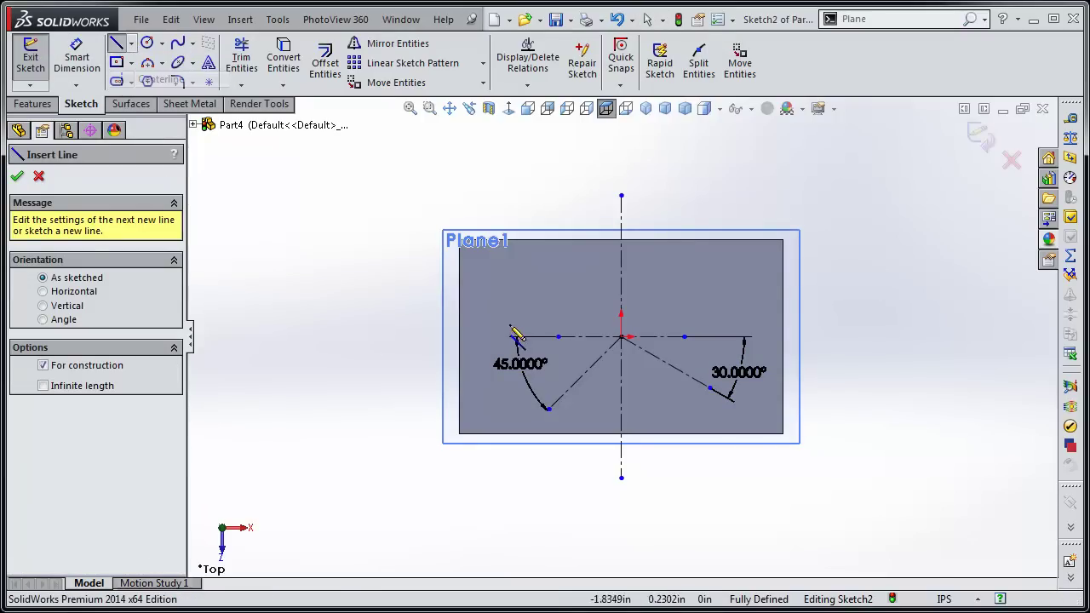
# Step: Draw an upper-left centerline from the origin, dimensioned 106.5° from the horizontal centerline
pyautogui.click(621, 337)
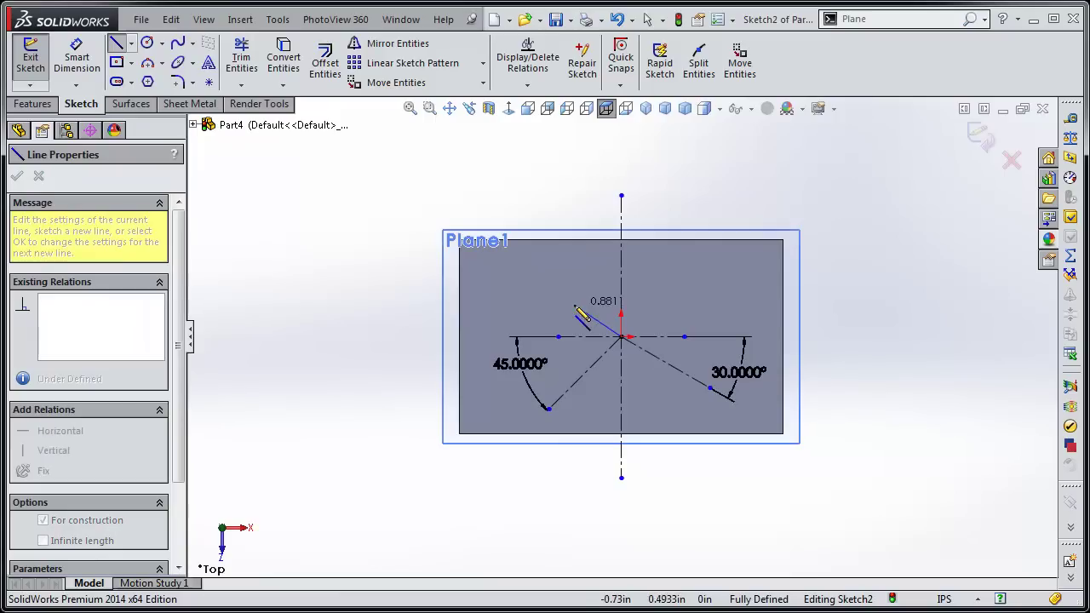
pyautogui.click(539, 267)
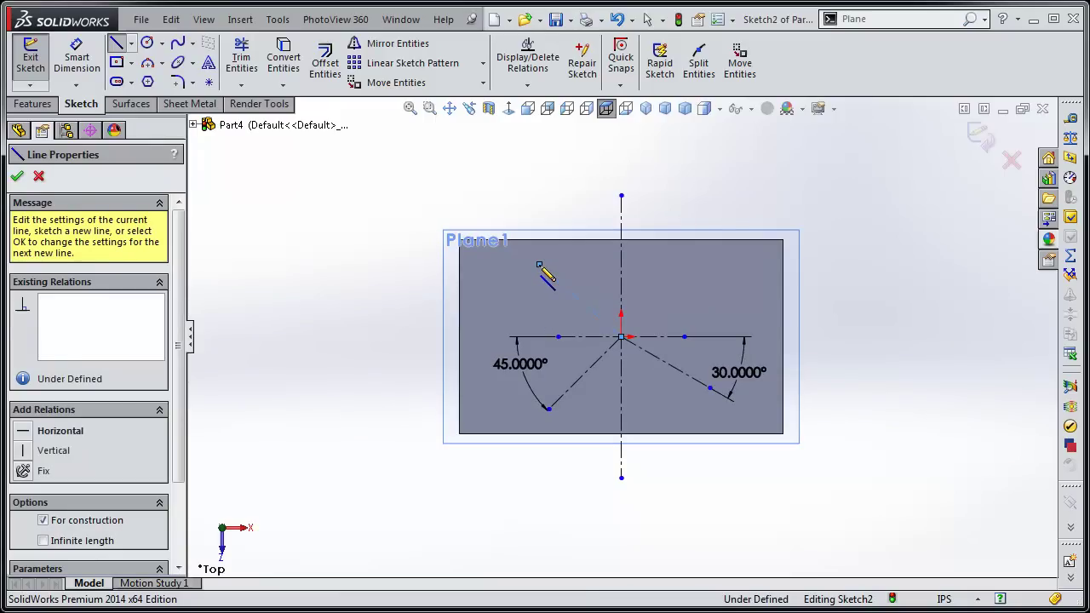
pyautogui.press('Escape')
pyautogui.click(76, 58)
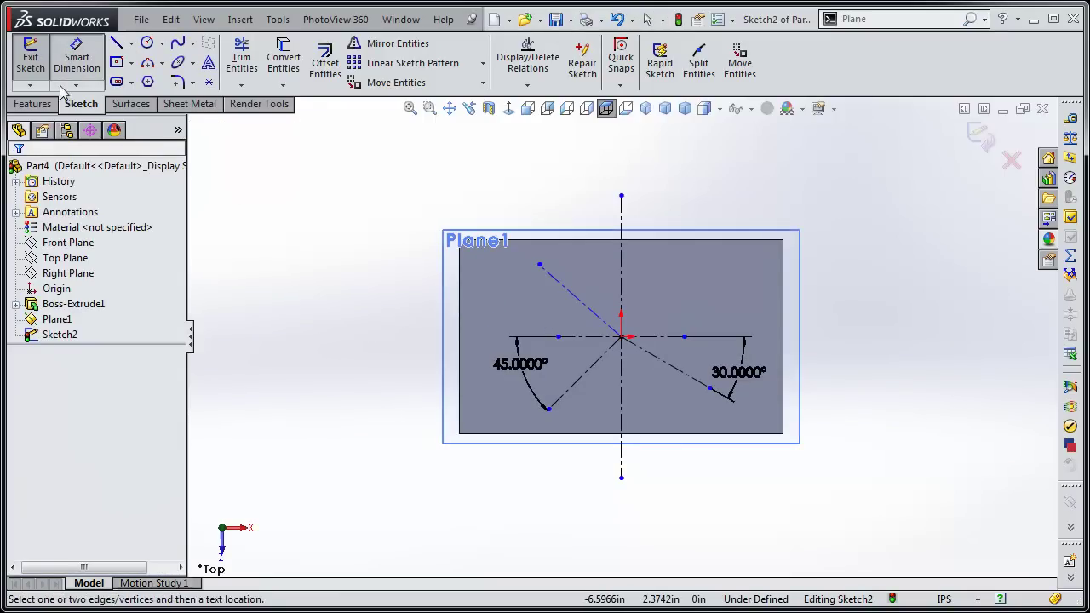
pyautogui.click(585, 307)
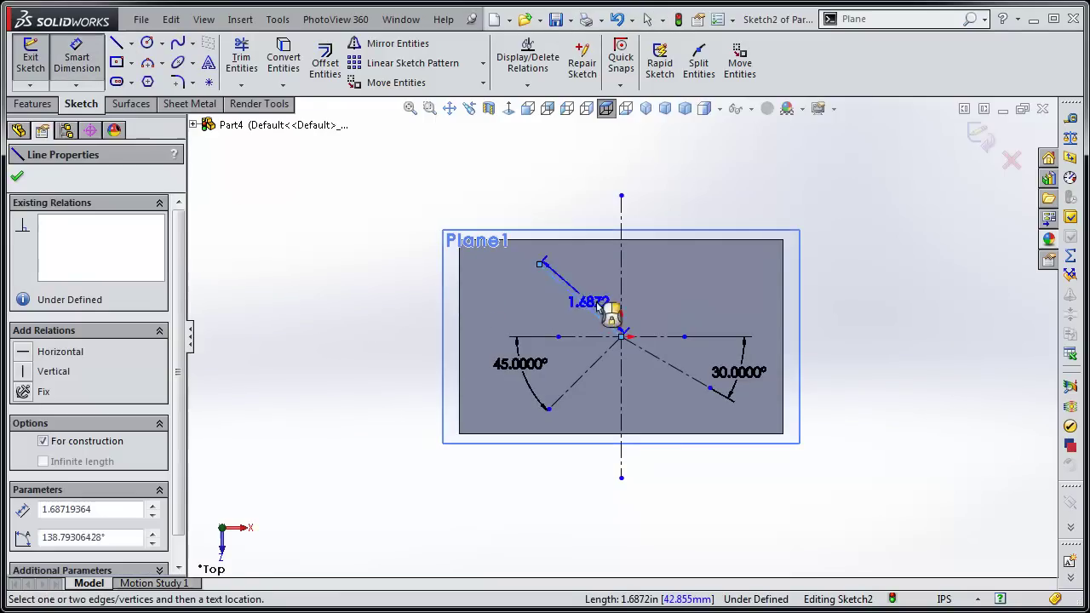
pyautogui.click(658, 337)
pyautogui.click(678, 298)
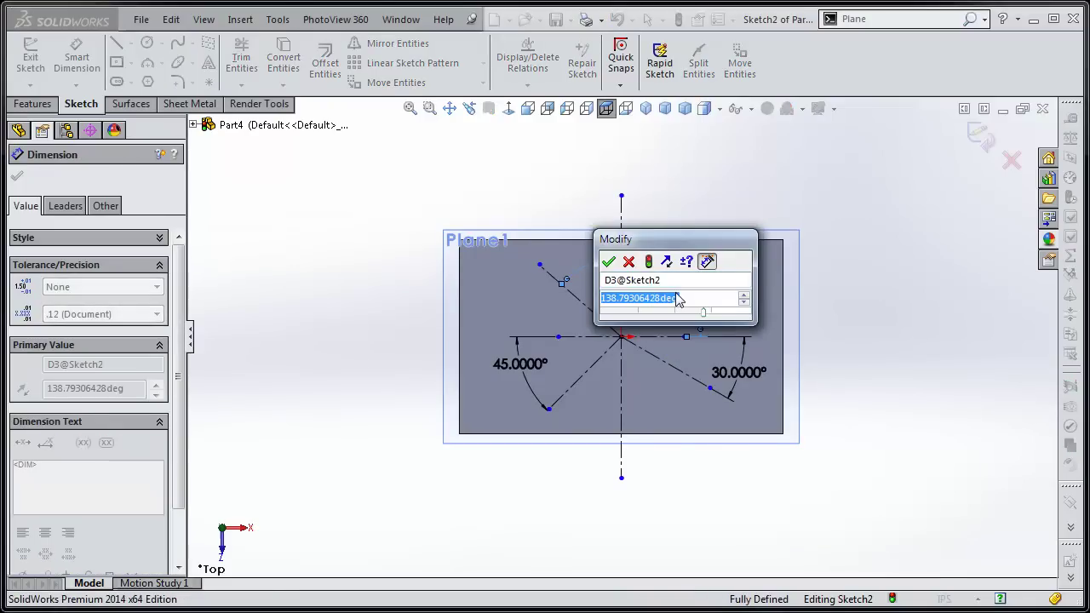
pyautogui.write('106')
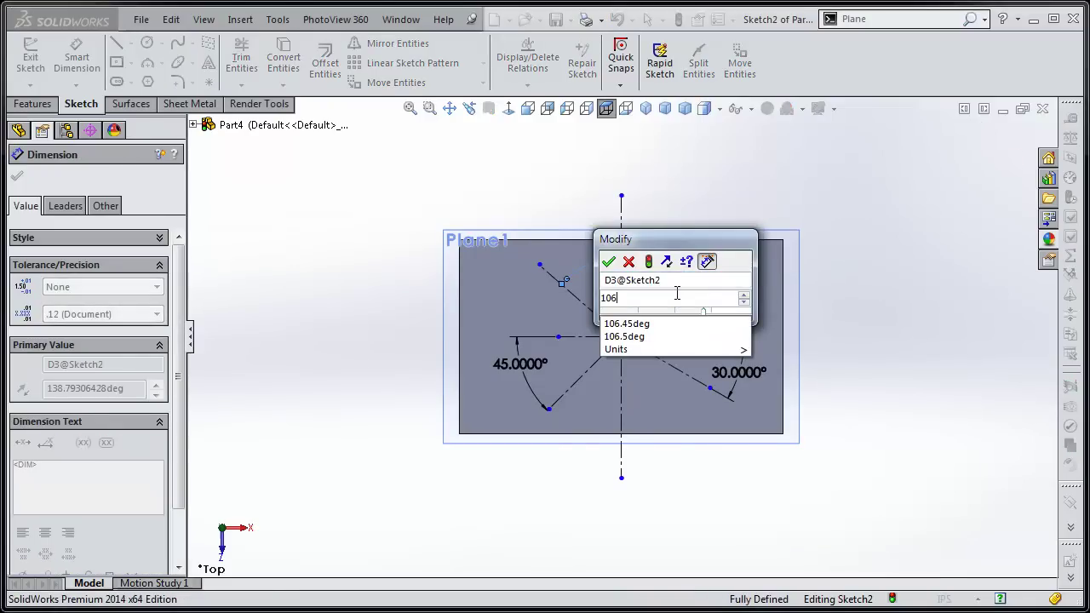
pyautogui.write('.5')
pyautogui.press('Return')
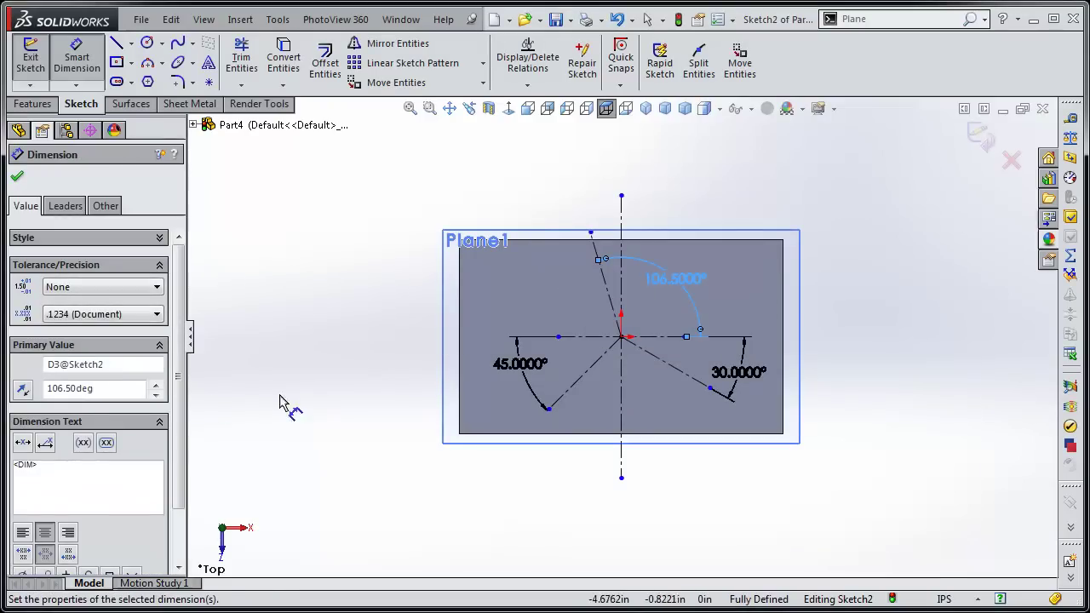
pyautogui.press('Escape')
pyautogui.press('Escape')
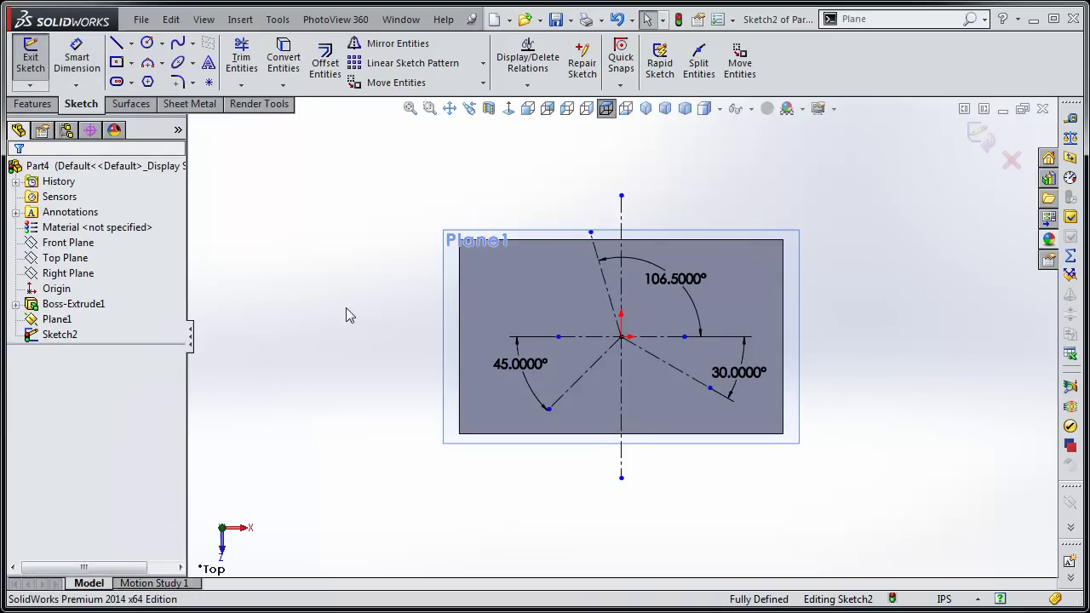
pyautogui.click(1071, 119)
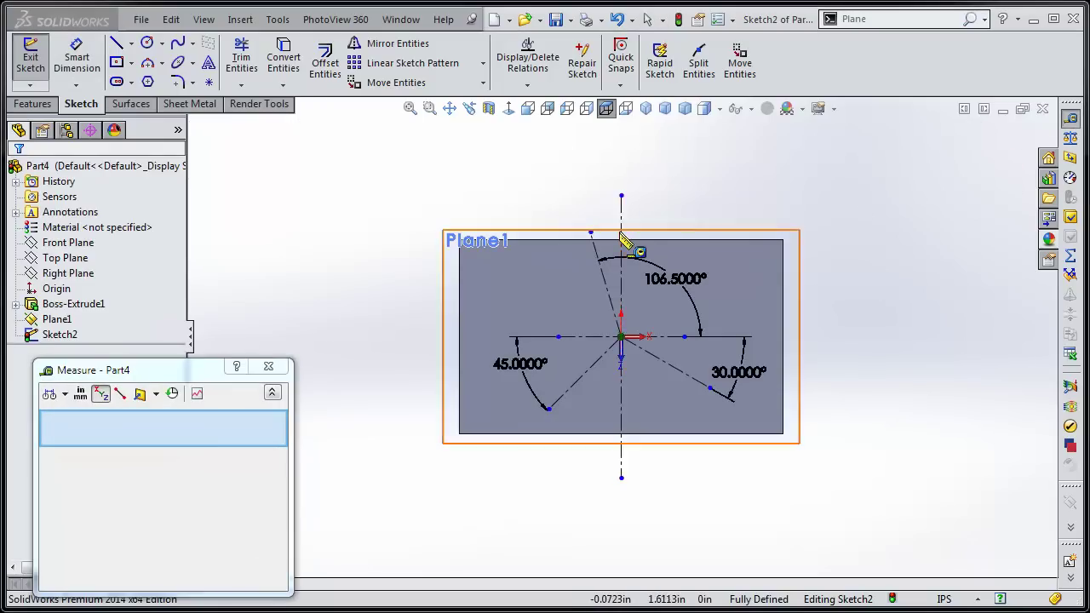
pyautogui.click(622, 243)
pyautogui.click(600, 262)
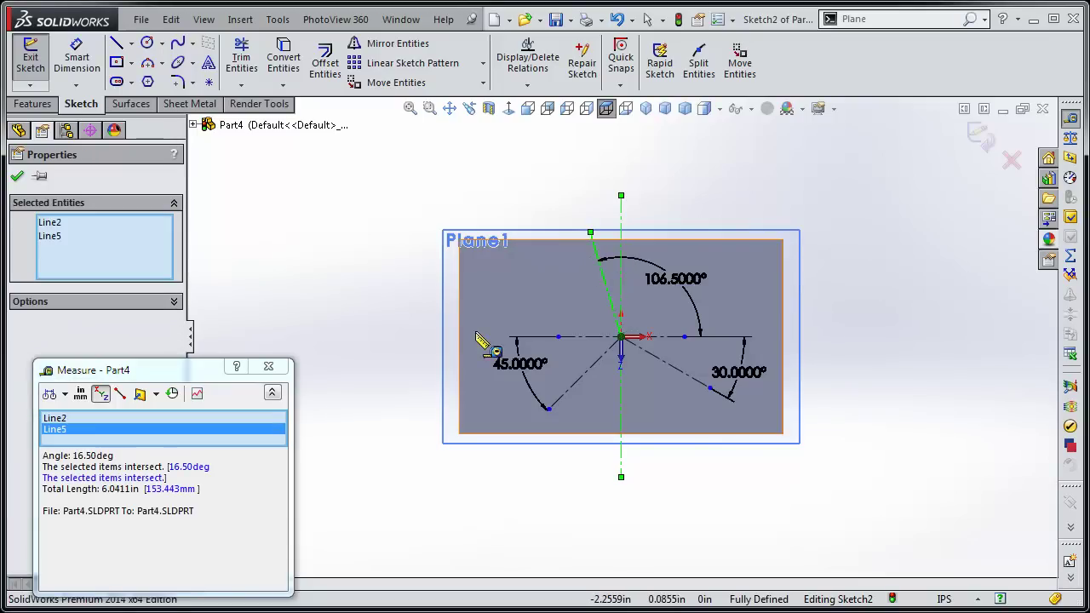
pyautogui.moveTo(181, 366)
pyautogui.mouseDown()
pyautogui.moveTo(338, 279)
pyautogui.moveTo(288, 179)
pyautogui.mouseUp()
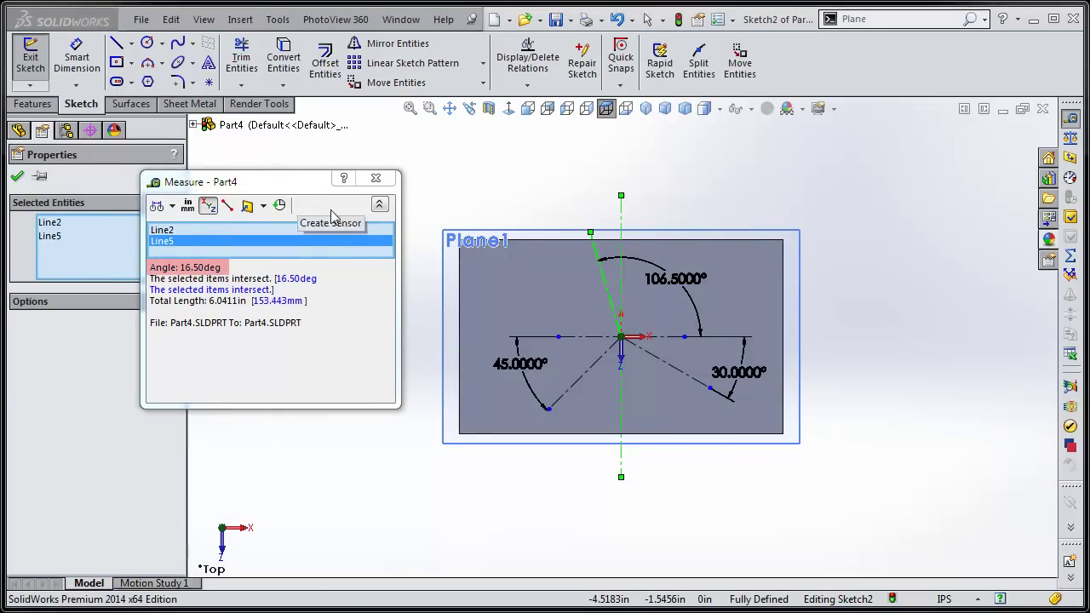
pyautogui.click(376, 178)
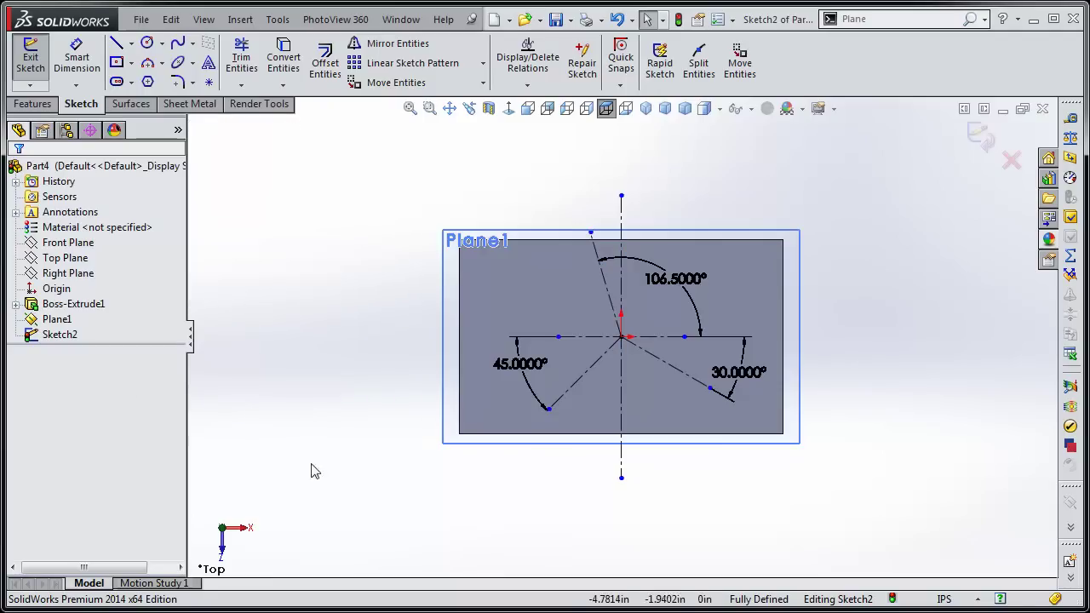
# Step: Exit Sketch2, orbit to a 3D view of the block, and select Plane1
pyautogui.click(30, 64)
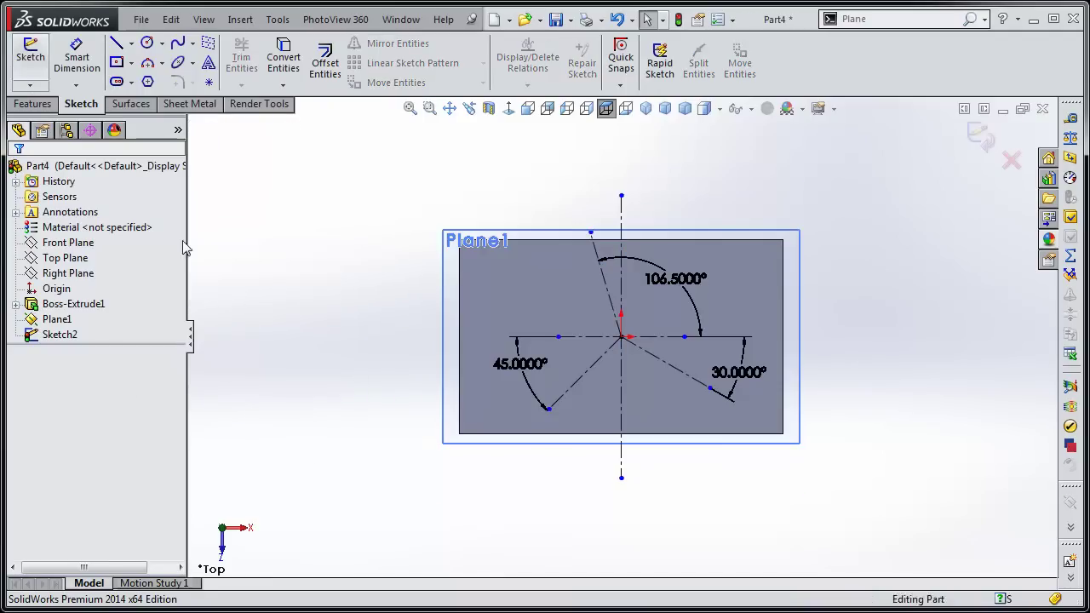
pyautogui.moveTo(365, 390)
pyautogui.mouseDown(button='middle')
pyautogui.moveTo(365, 201)
pyautogui.moveTo(348, 302)
pyautogui.moveTo(248, 258)
pyautogui.moveTo(344, 285)
pyautogui.moveTo(324, 250)
pyautogui.moveTo(336, 250)
pyautogui.moveTo(325, 250)
pyautogui.mouseUp(button='middle')
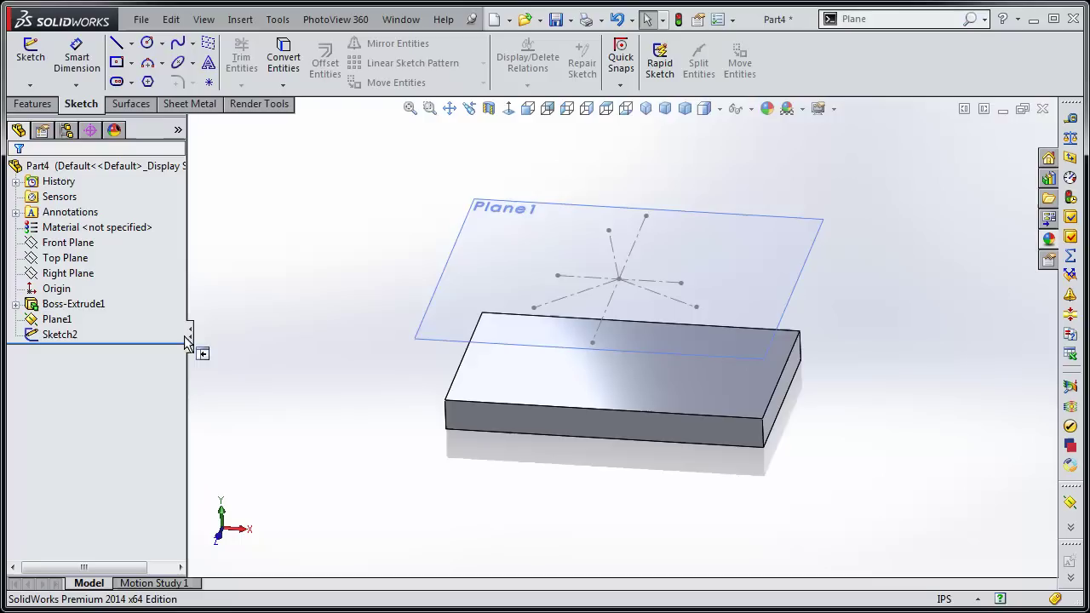
pyautogui.click(488, 280)
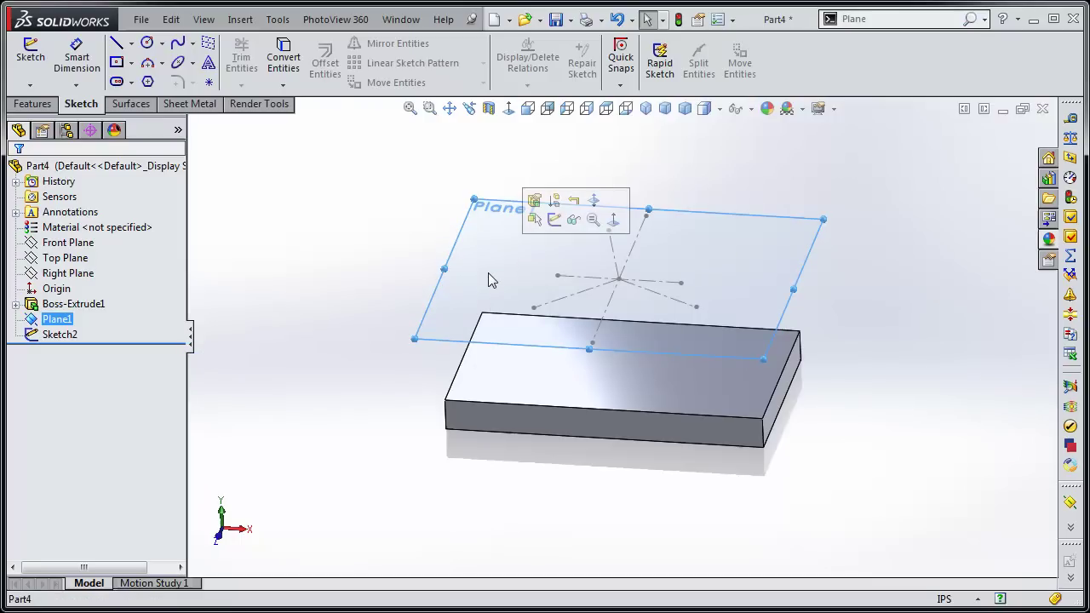
# Step: Start a new reference plane set at an angle to Plane1
pyautogui.click(234, 21)
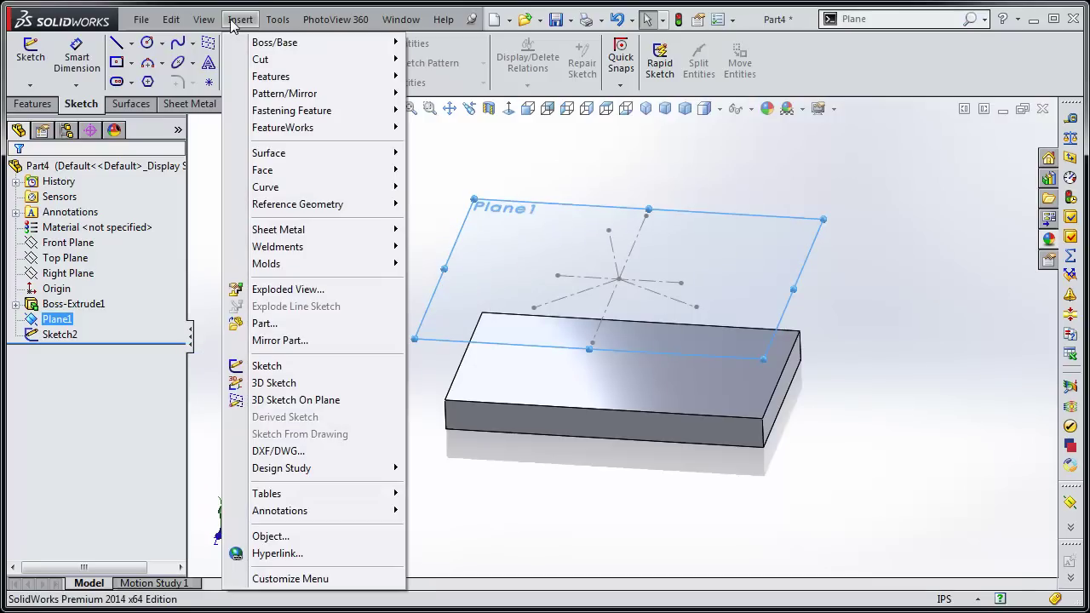
pyautogui.moveTo(329, 206)
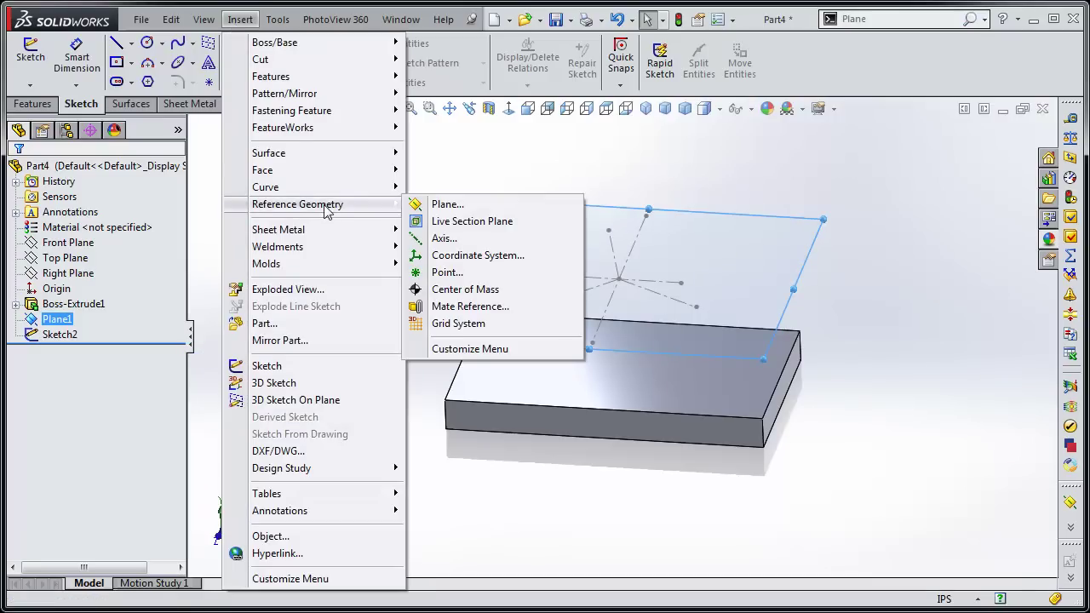
pyautogui.click(444, 208)
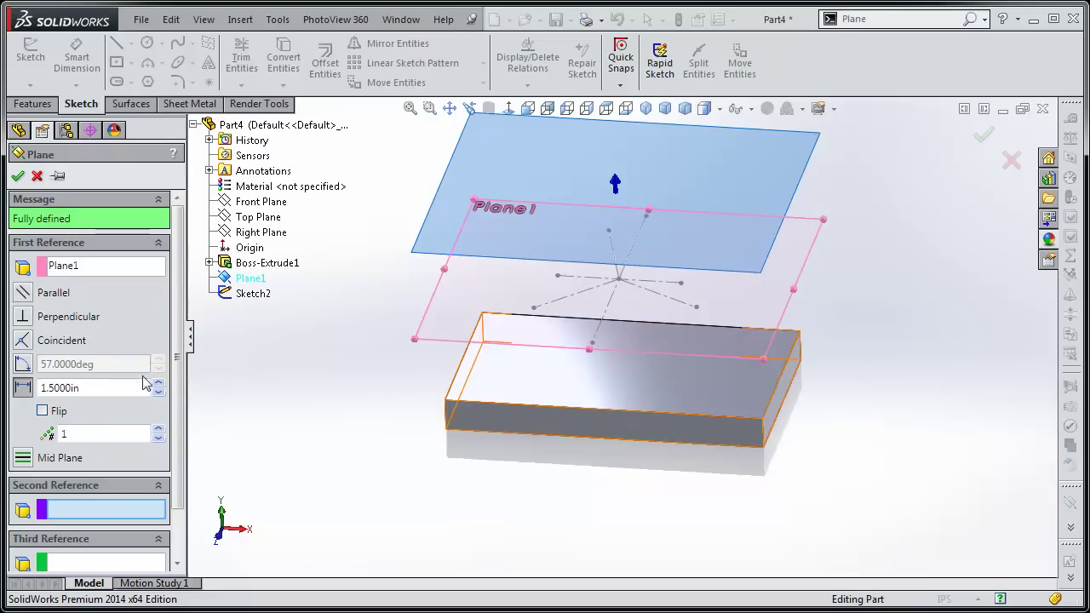
pyautogui.click(23, 365)
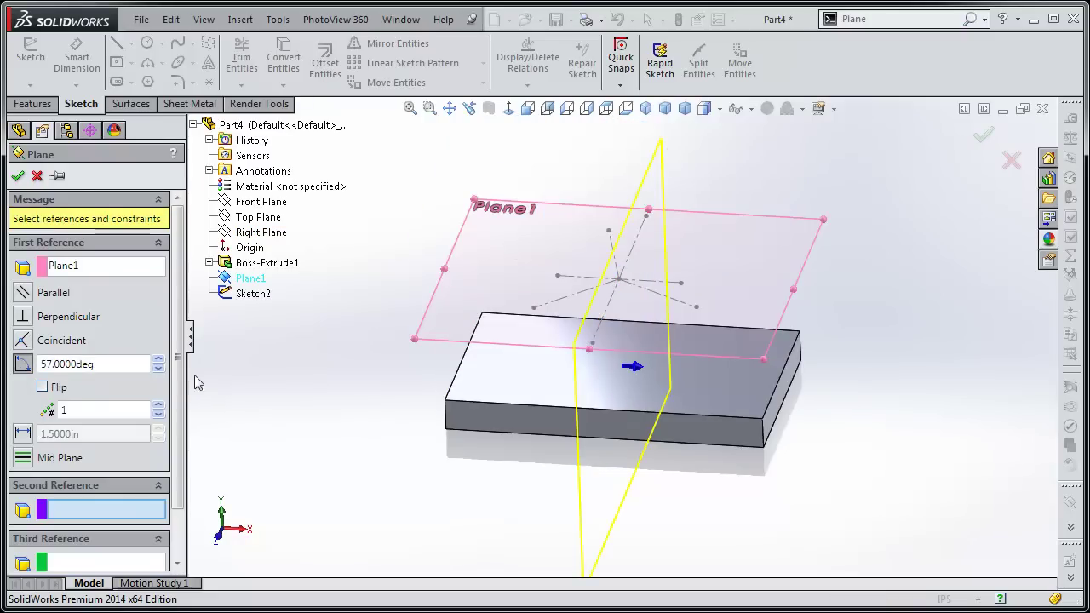
# Step: Add Line3 of Sketch2 as the second reference and try making the plane parallel to Plane1
pyautogui.click(656, 298)
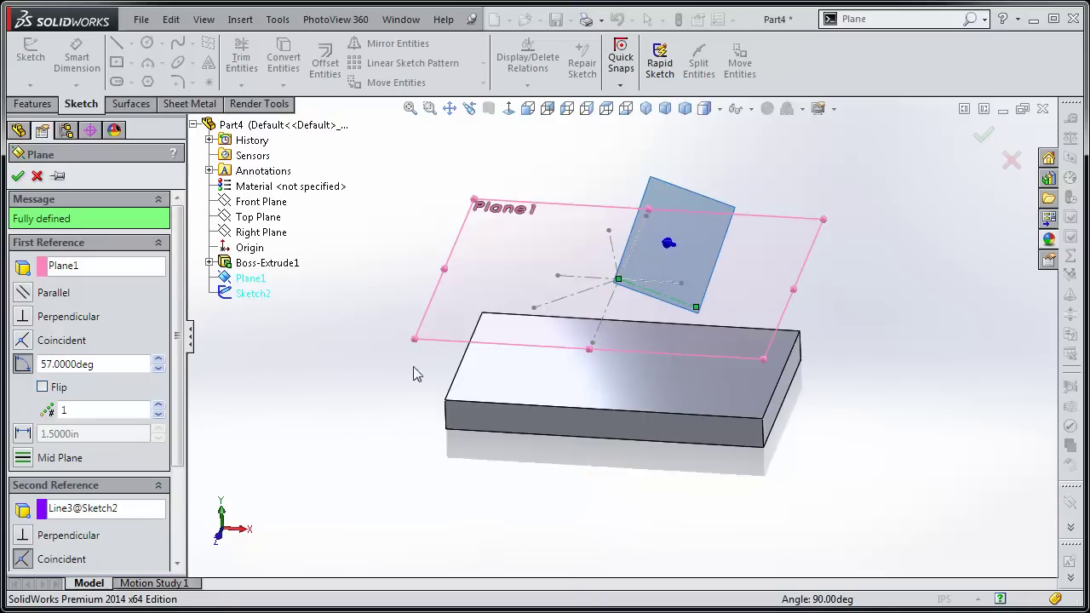
pyautogui.moveTo(416, 374); pyautogui.dragTo(384, 372, button='middle')
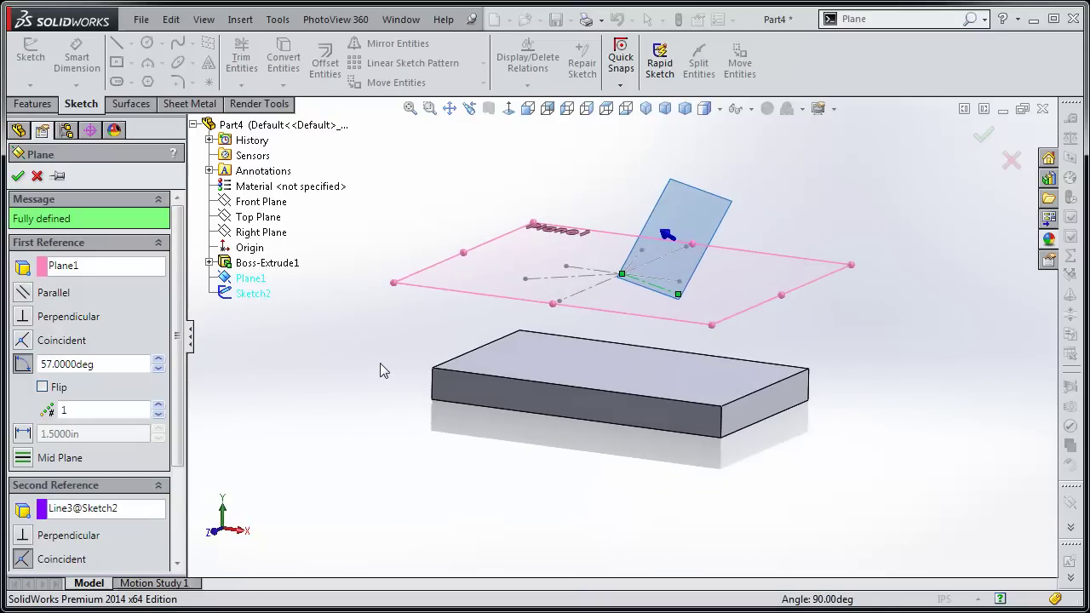
pyautogui.click(23, 294)
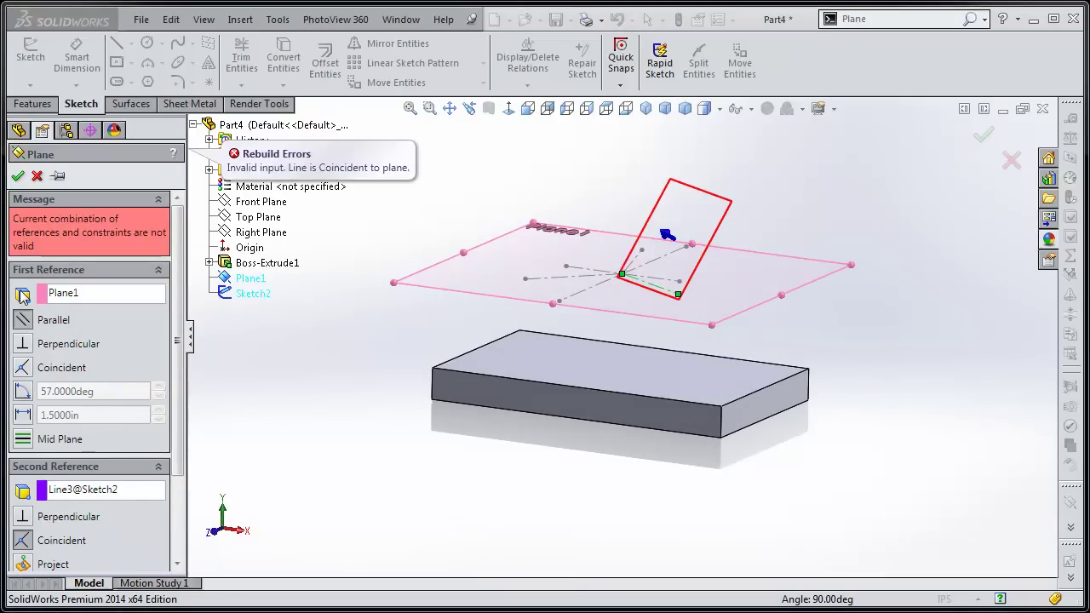
# Step: Try a perpendicular plane instead and inspect it from oblique, Top and underside views
pyautogui.click(23, 345)
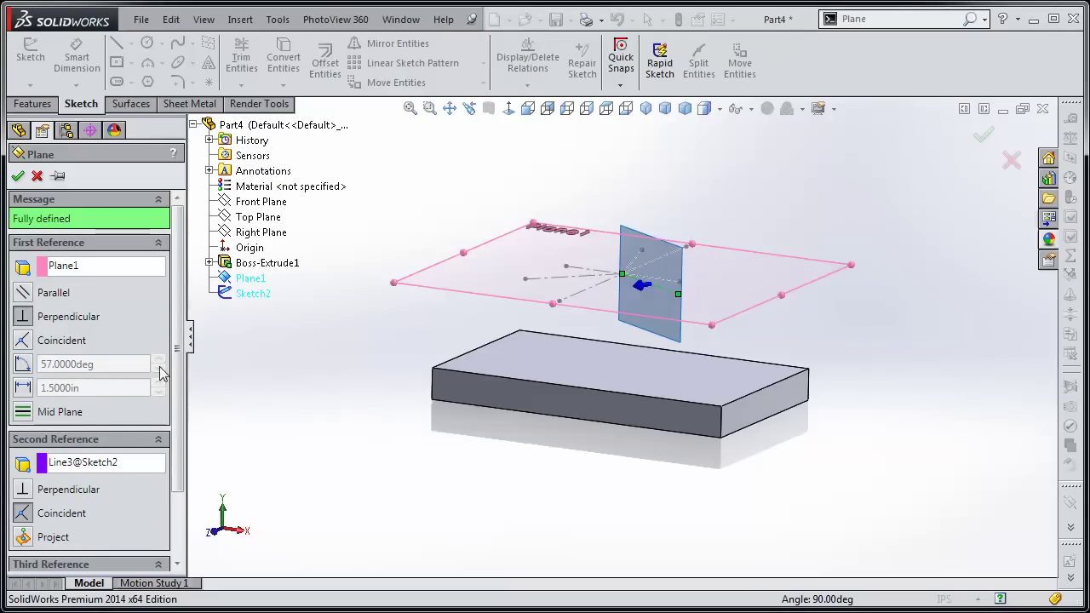
pyautogui.moveTo(351, 418); pyautogui.dragTo(369, 496, button='middle')
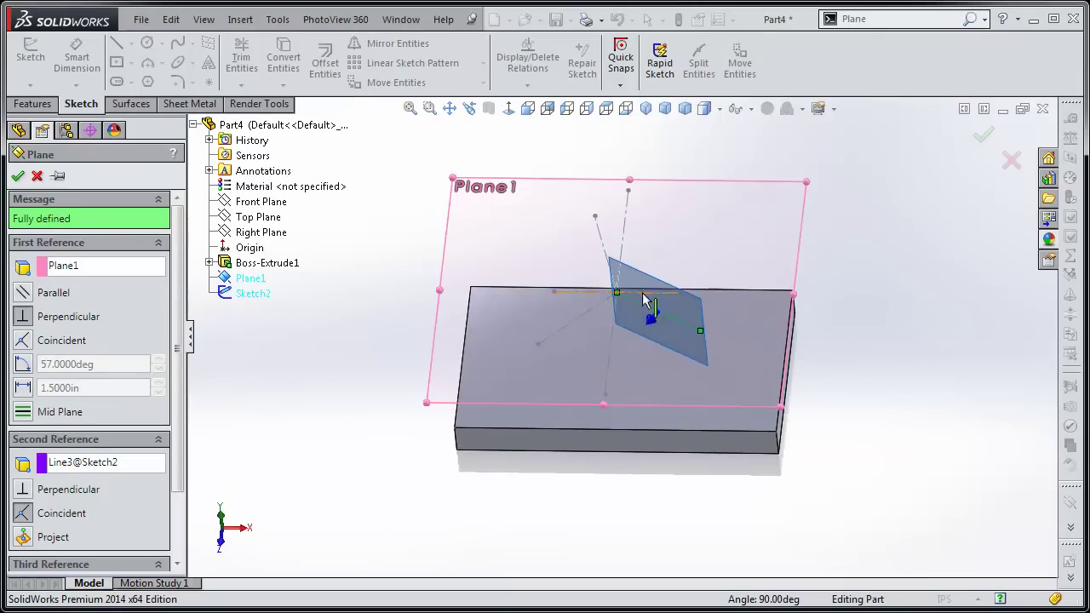
pyautogui.moveTo(608, 377); pyautogui.dragTo(588, 499, button='middle')
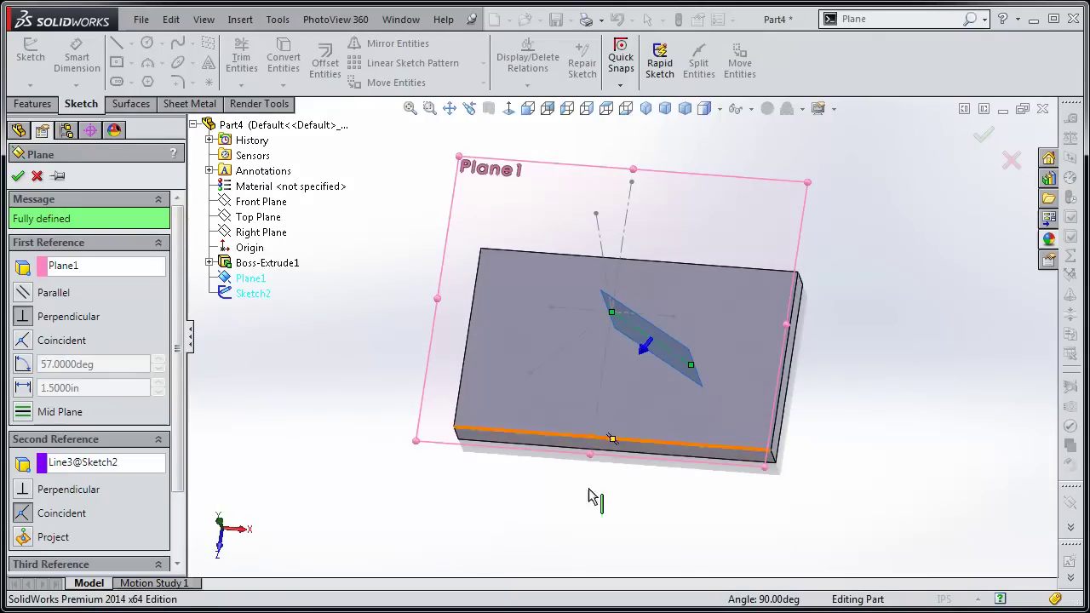
pyautogui.click(607, 109)
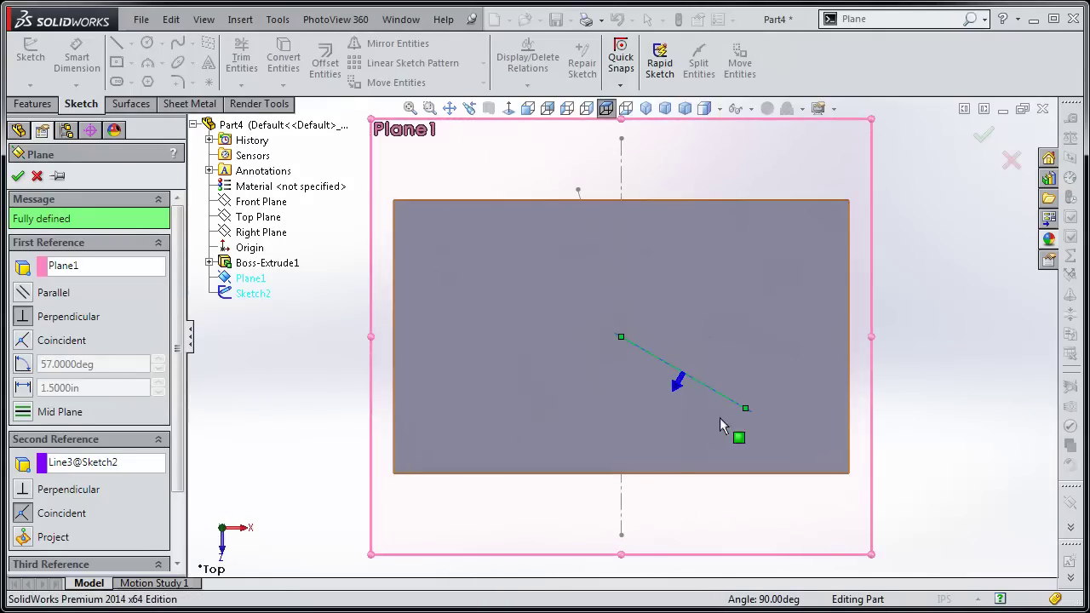
pyautogui.moveTo(614, 487); pyautogui.dragTo(593, 293, button='middle')
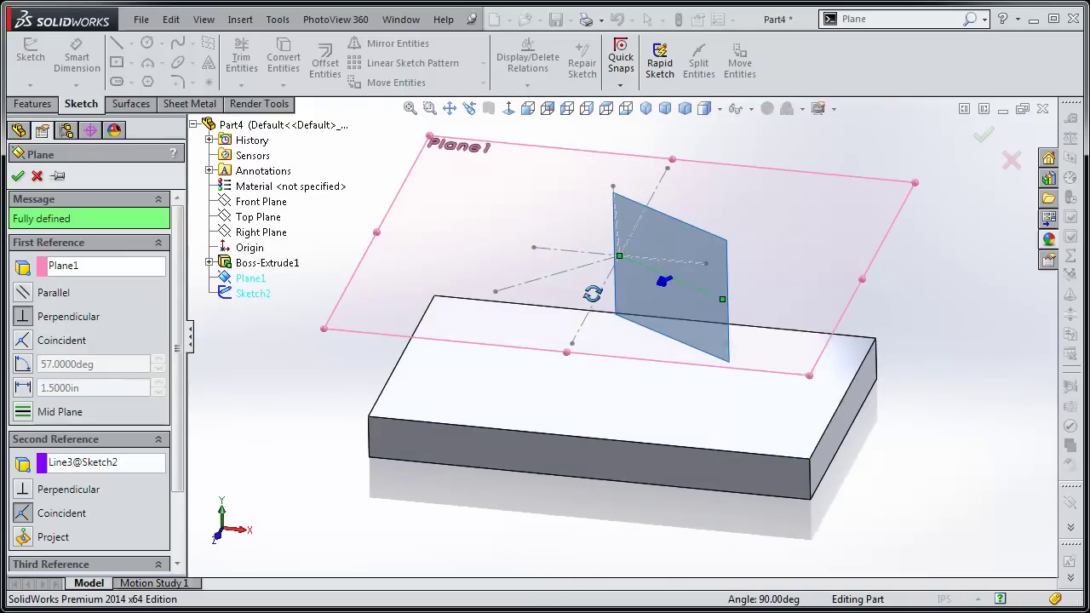
pyautogui.moveTo(685, 347); pyautogui.dragTo(656, 456, button='middle')
# Step: Switch the plane back to 57° from Plane1 through the line and create Plane2
pyautogui.click(23, 363)
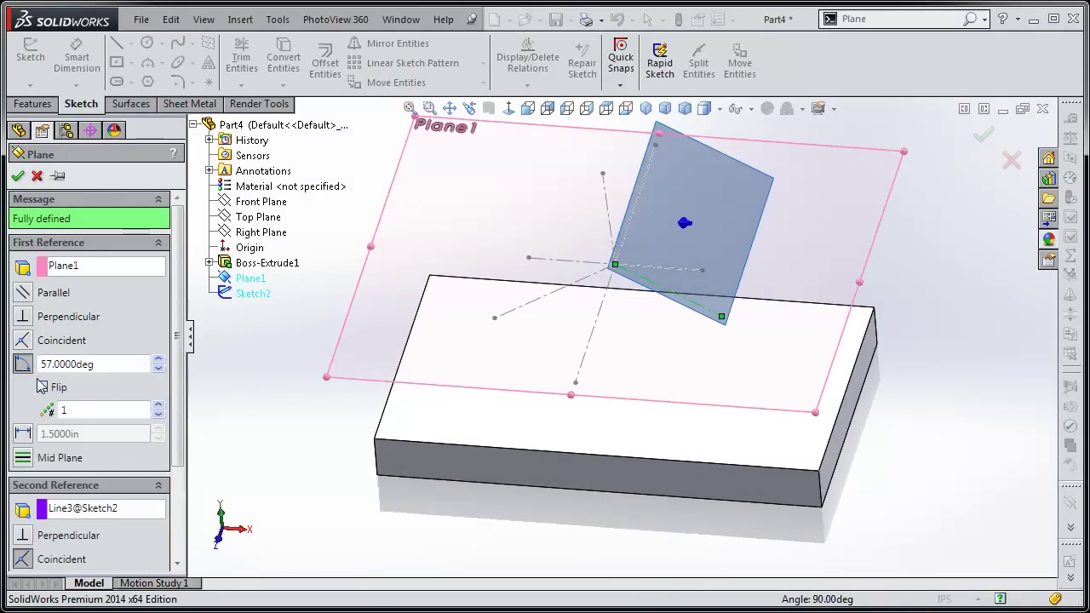
pyautogui.moveTo(414, 455); pyautogui.dragTo(397, 446, button='middle')
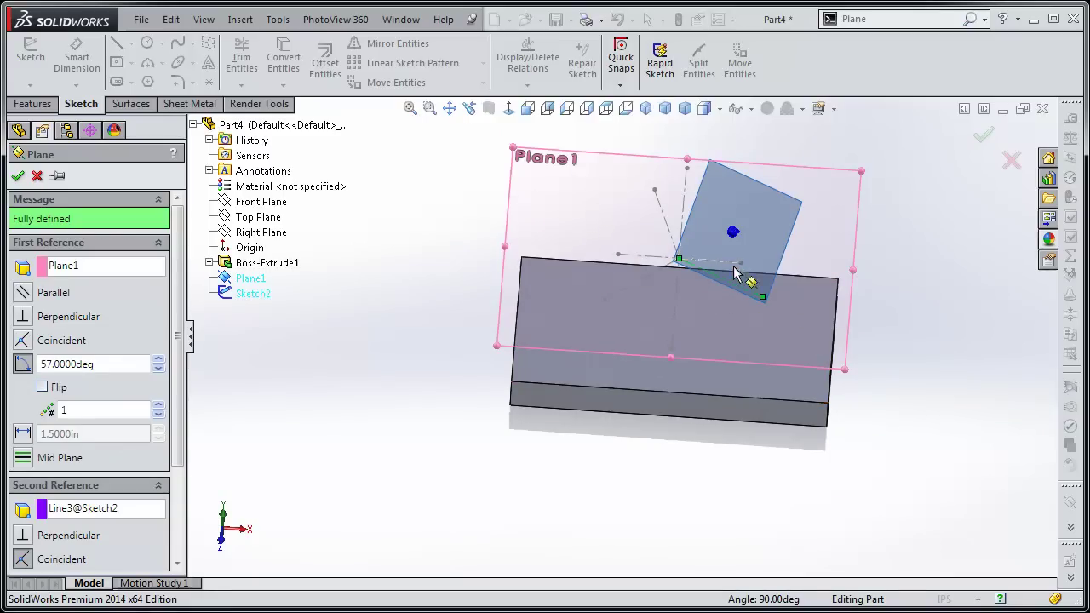
pyautogui.moveTo(421, 416); pyautogui.dragTo(419, 450, button='middle')
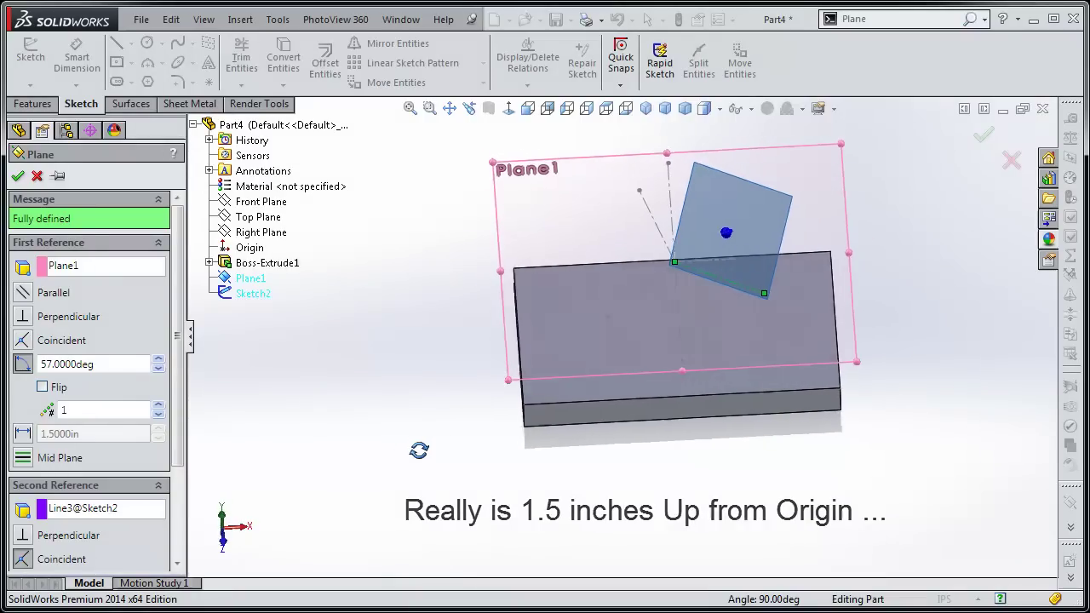
pyautogui.click(18, 177)
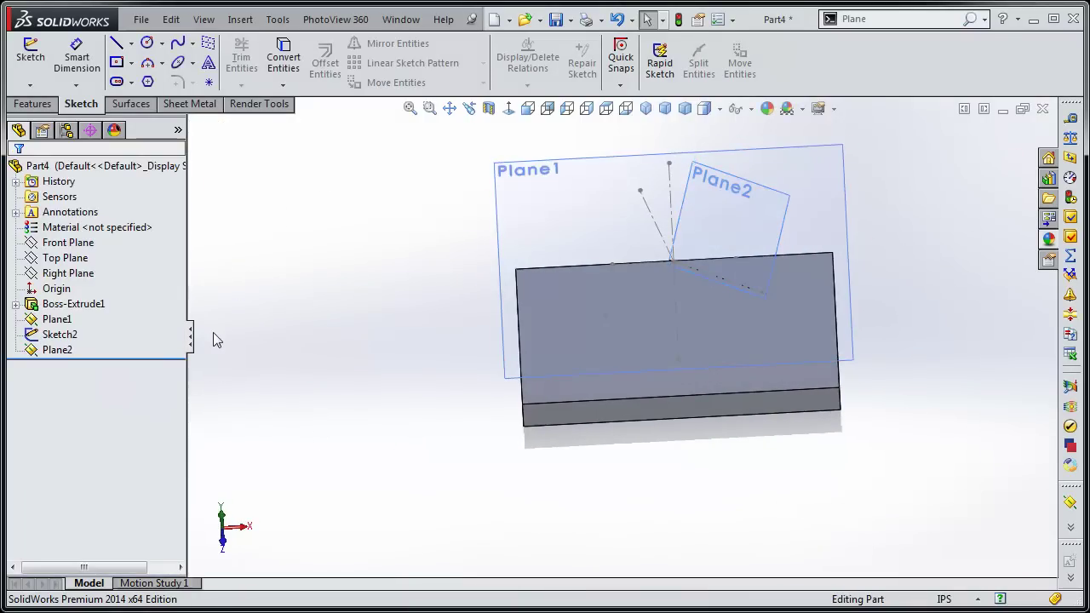
# Step: Rename Plane1 to 'Plane 1" up from Origin'
pyautogui.click(61, 336)
pyautogui.press('Escape')
pyautogui.click(68, 323)
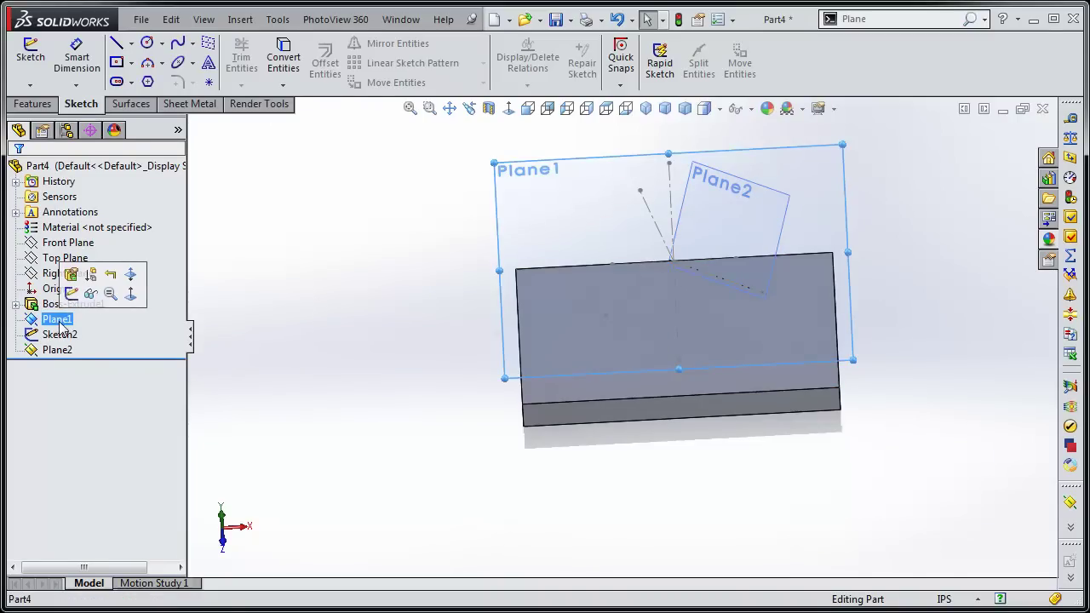
pyautogui.click(69, 321)
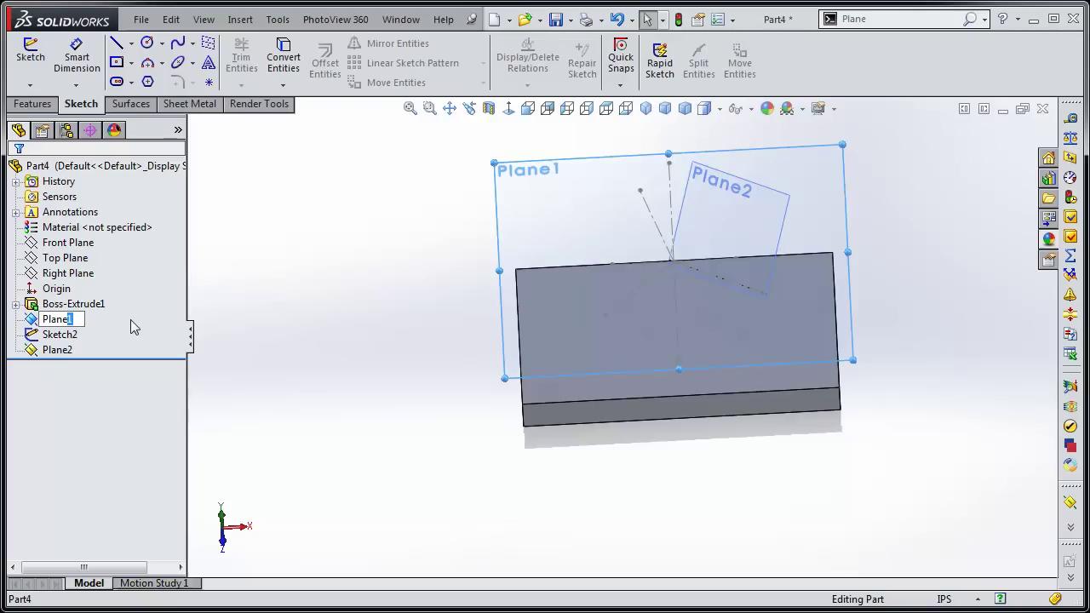
pyautogui.write('1" up from Origin')
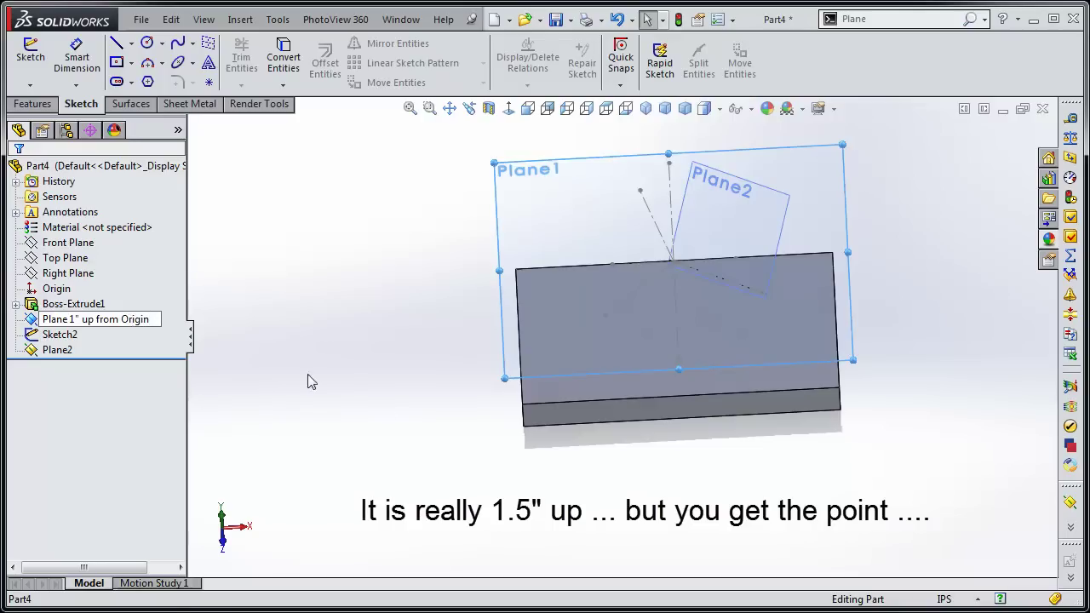
pyautogui.click(352, 403)
# Step: Rename Plane2 to 'Plane Weird Angle Number 1'
pyautogui.click(67, 355)
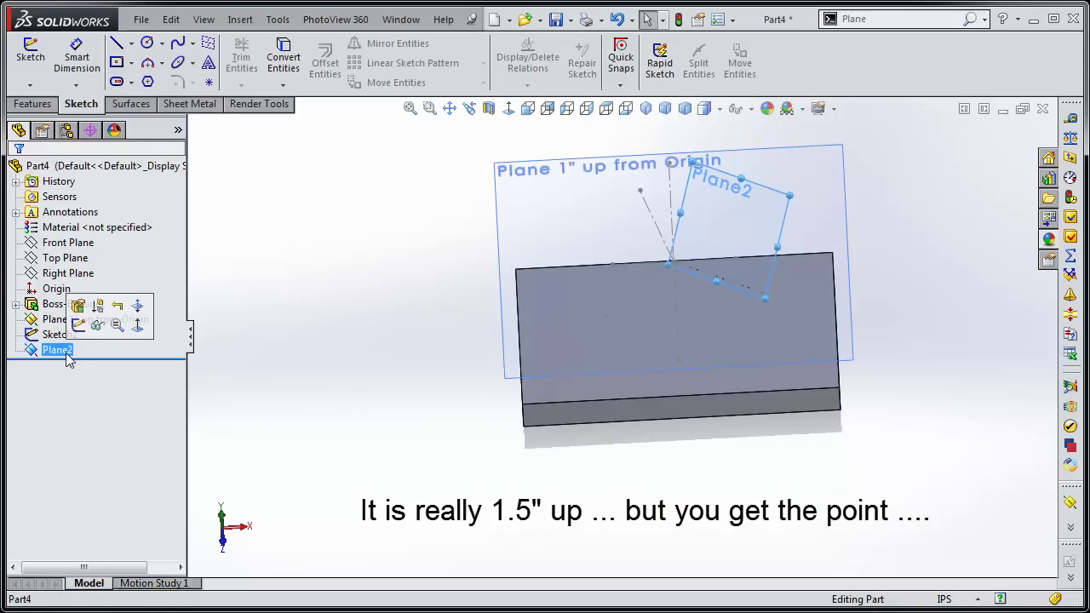
pyautogui.click(66, 355)
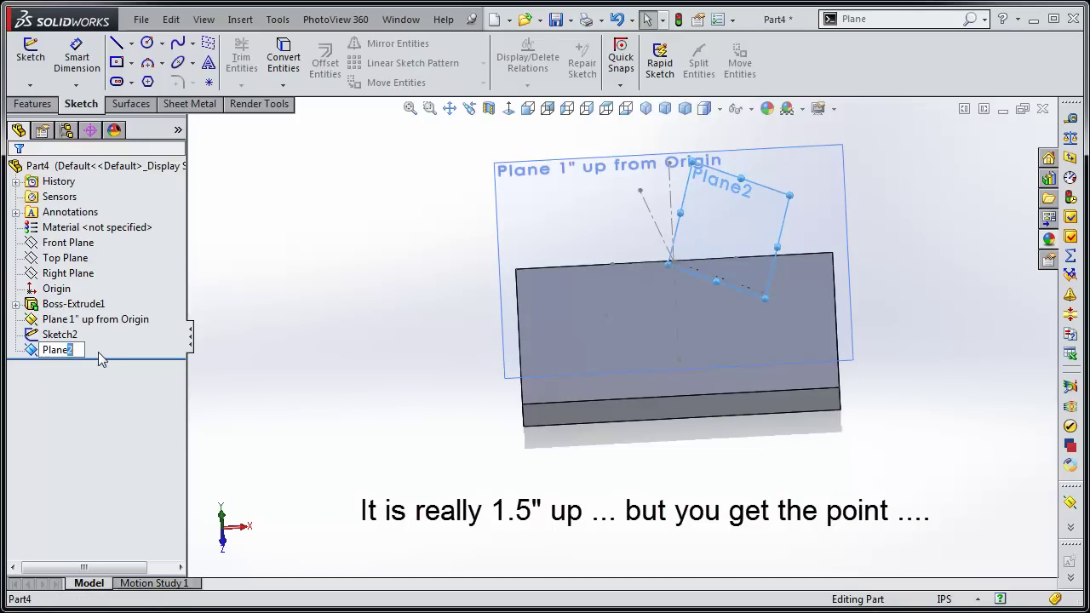
pyautogui.write('Wei')
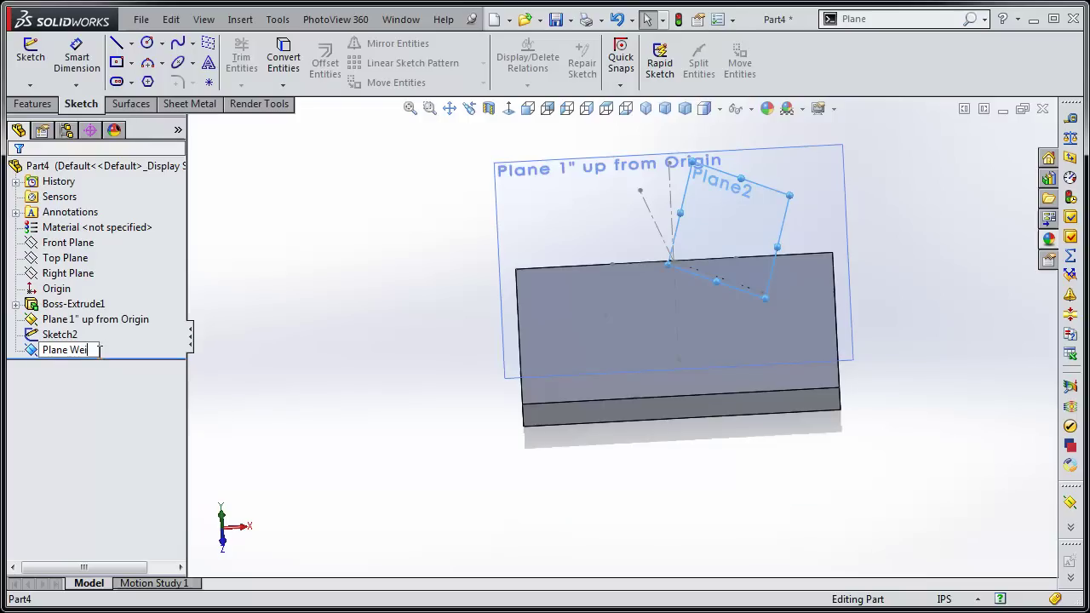
pyautogui.write('rd Angle Number 1')
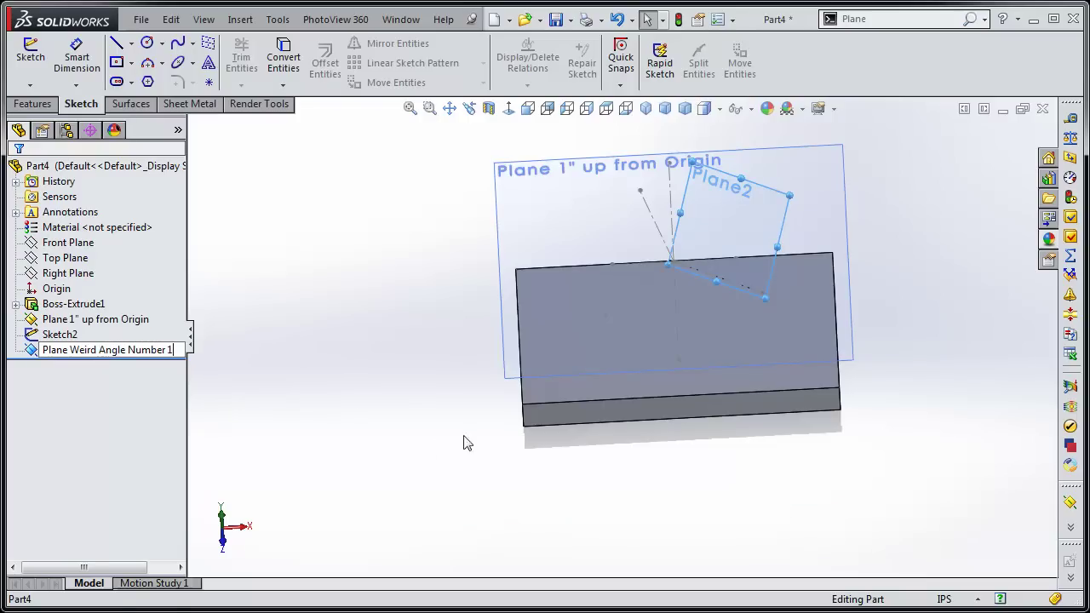
pyautogui.click(467, 443)
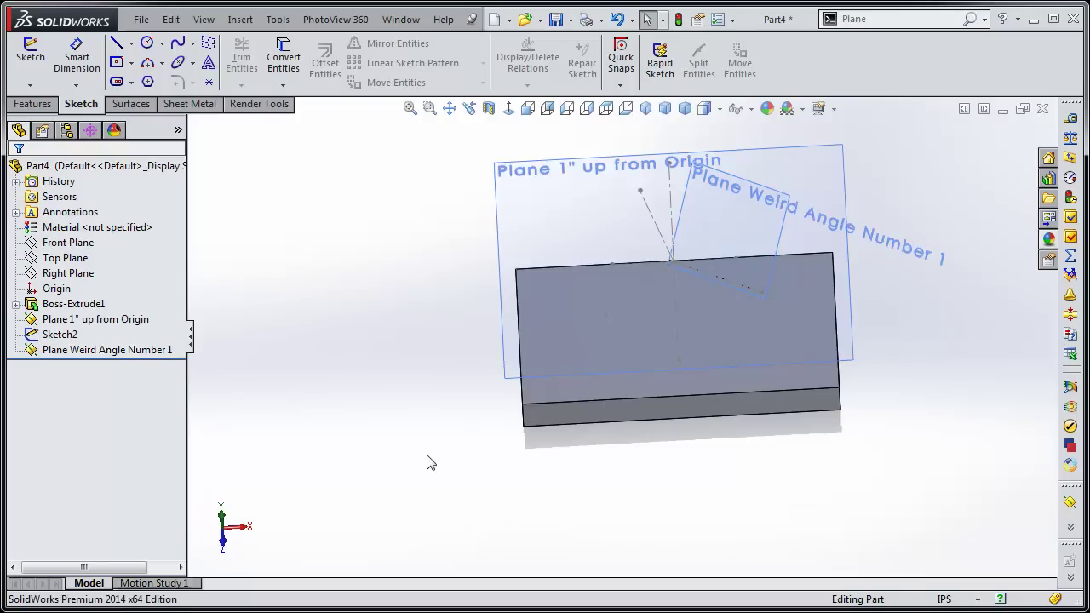
# Step: Hide the 'Plane 1" up from Origin' offset plane
pyautogui.click(122, 322)
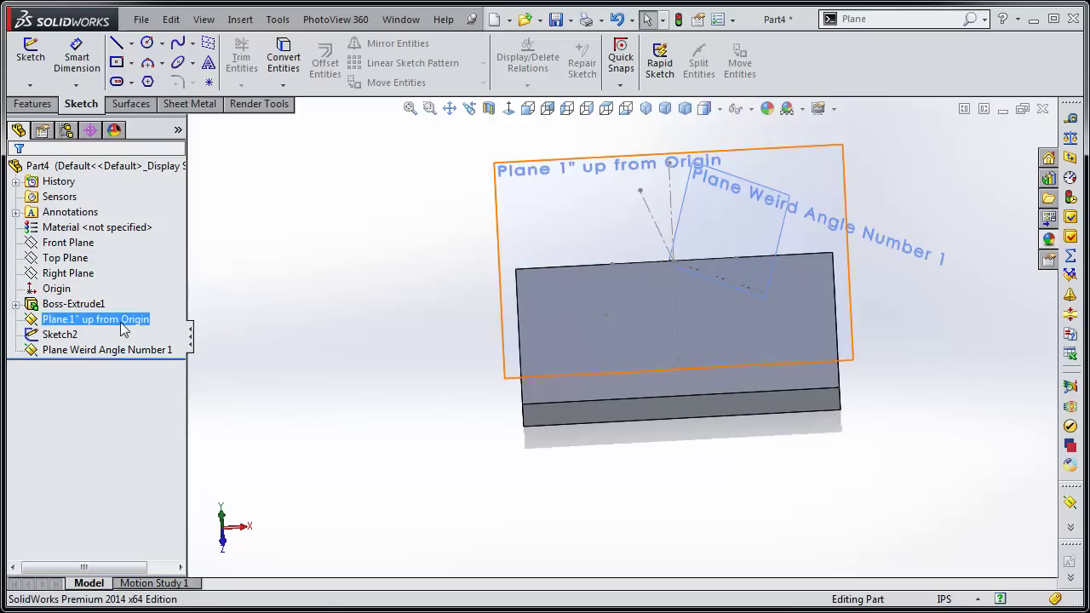
pyautogui.rightClick(122, 323)
pyautogui.click(152, 292)
pyautogui.moveTo(299, 454); pyautogui.dragTo(297, 357, button='middle')
# Step: Rename Sketch2 to 'Sketch Guide Angles'
pyautogui.click(59, 336)
pyautogui.rightClick(53, 335)
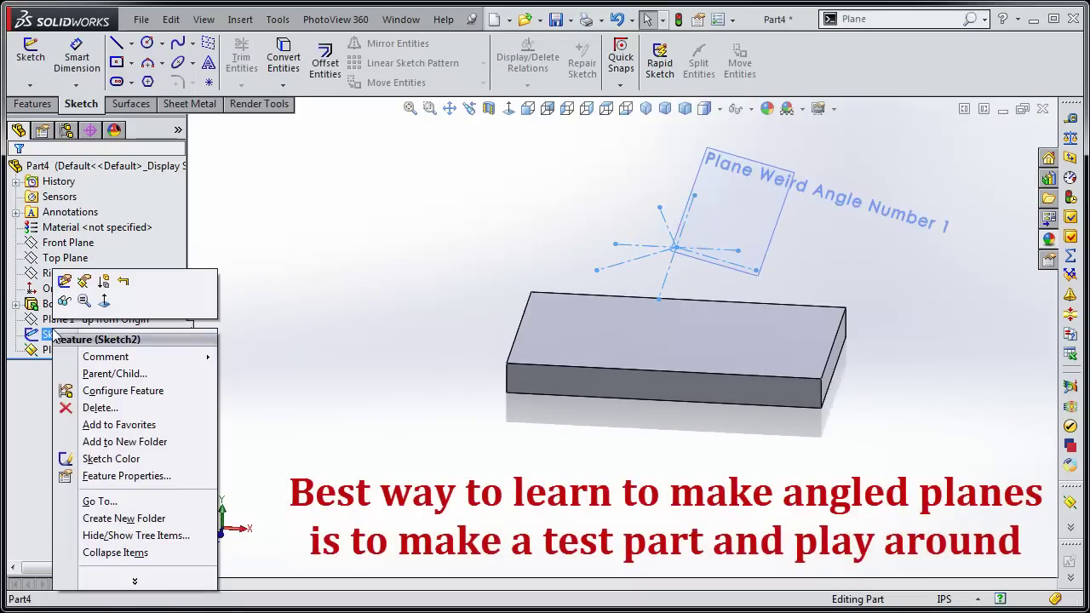
pyautogui.click(60, 350)
pyautogui.click(60, 335)
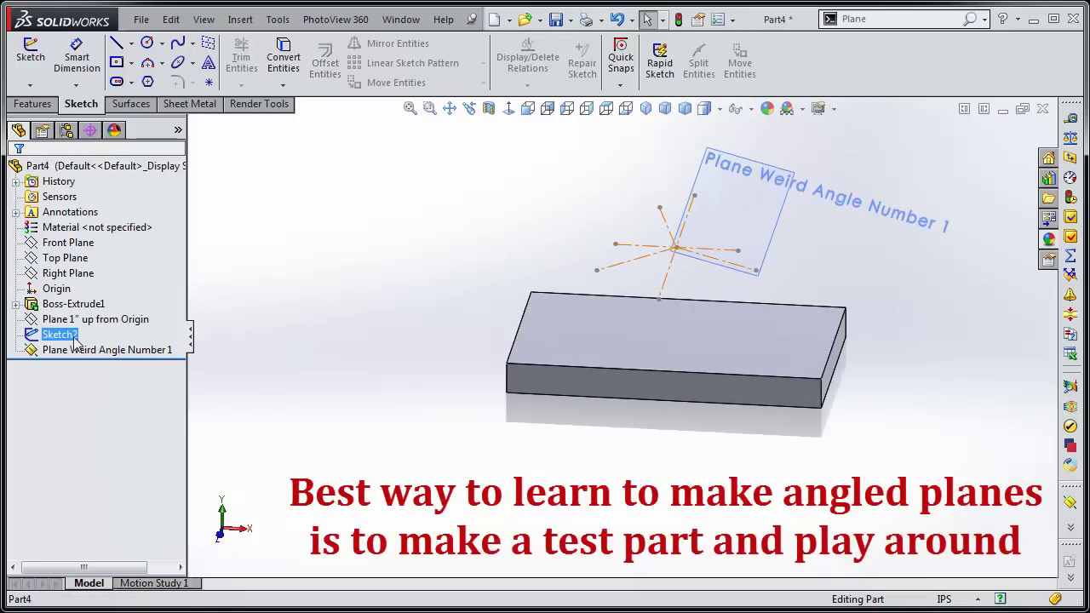
pyautogui.click(66, 334)
pyautogui.press('End')
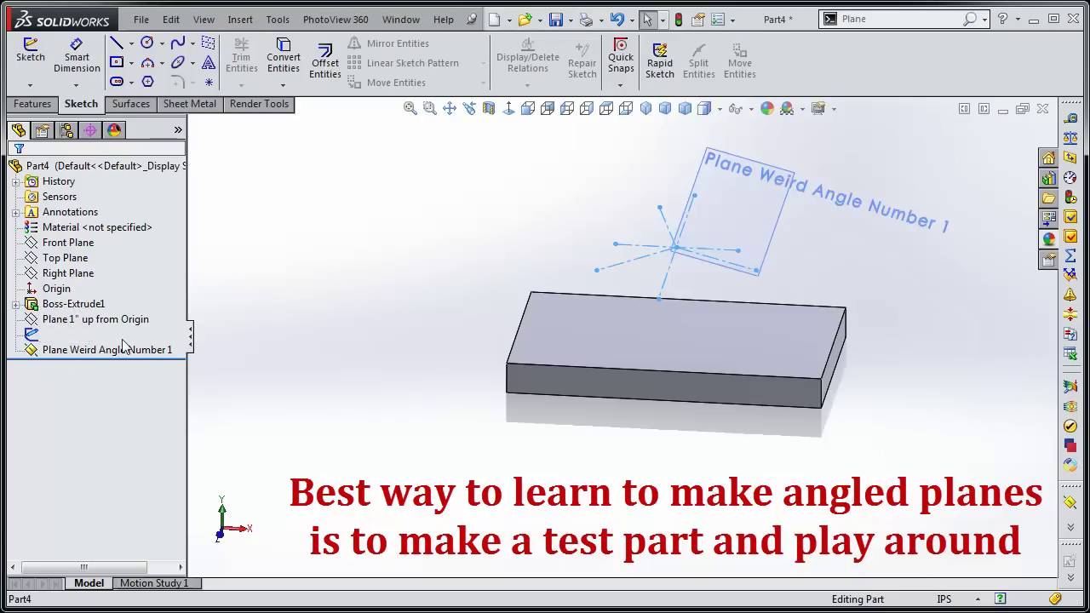
pyautogui.hotkey('shift', 'Left')
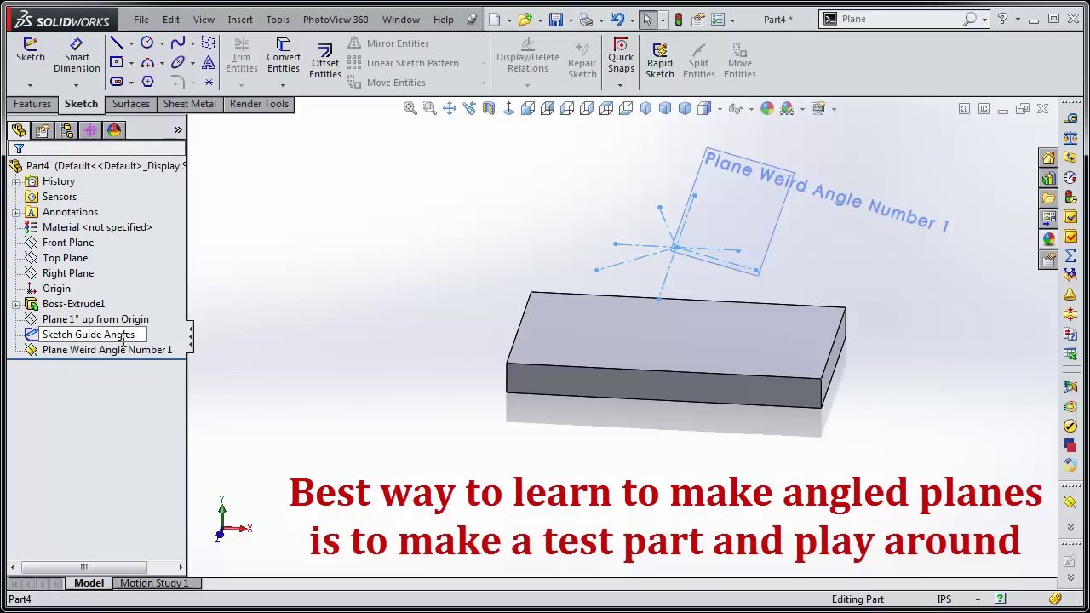
pyautogui.write('Guide Angles')
pyautogui.press('Return')
# Step: Hide the Sketch Guide Angles sketch, leaving only the angled plane visible
pyautogui.click(85, 338)
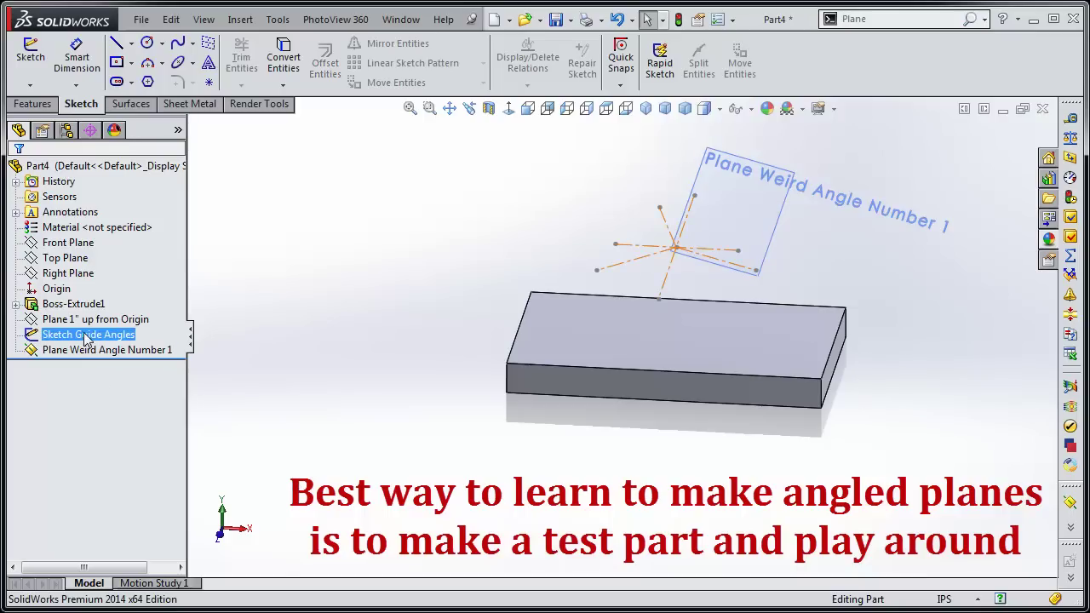
pyautogui.rightClick(85, 339)
pyautogui.click(97, 303)
pyautogui.moveTo(265, 438)
pyautogui.mouseDown(button='middle')
pyautogui.moveTo(244, 312)
pyautogui.moveTo(195, 297)
pyautogui.moveTo(312, 385)
pyautogui.moveTo(303, 332)
pyautogui.moveTo(317, 325)
pyautogui.mouseUp(button='middle')
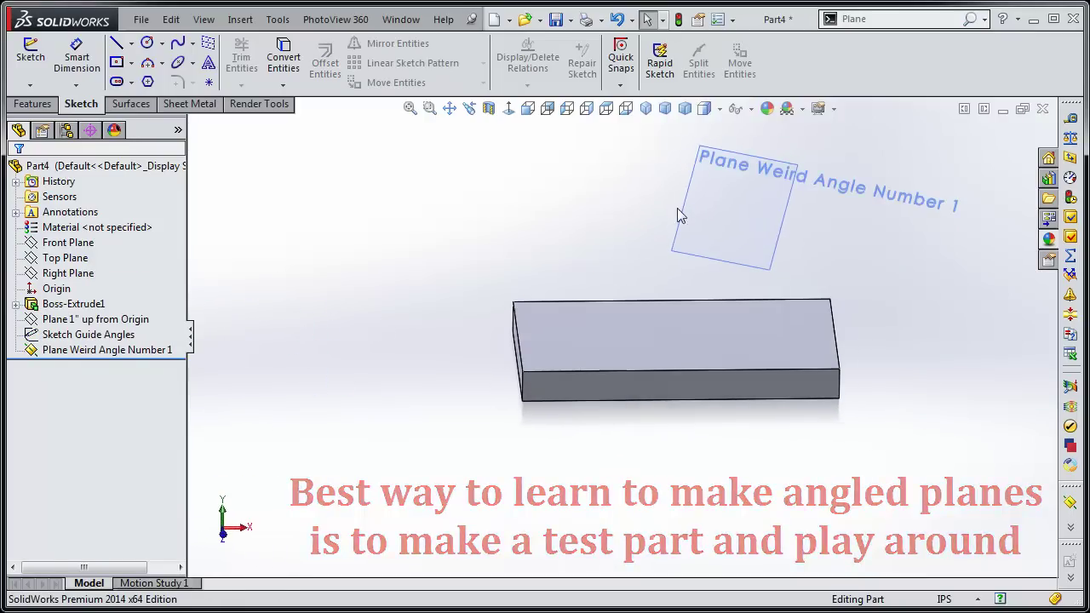
# Step: Start Sketch3 on Plane Weird Angle Number 1 and view it face-on
pyautogui.click(721, 236)
pyautogui.click(29, 58)
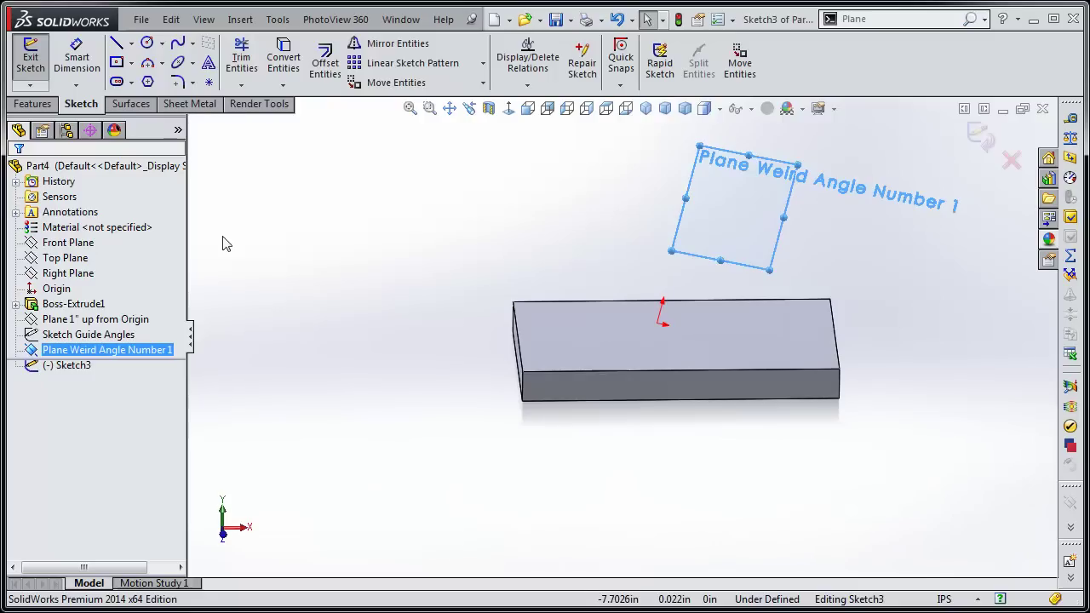
pyautogui.click(508, 111)
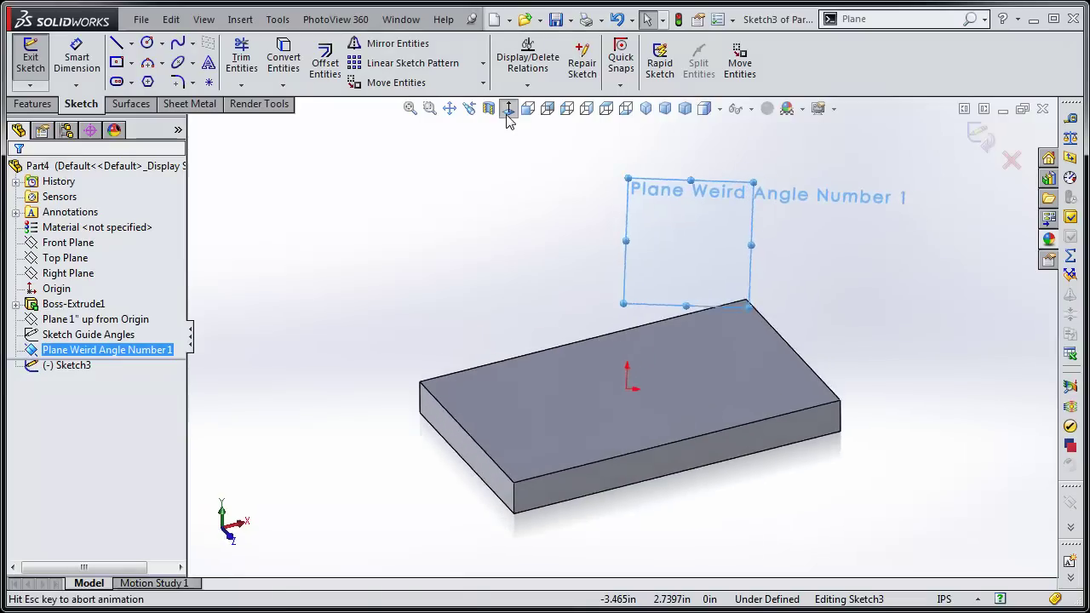
pyautogui.click(357, 188)
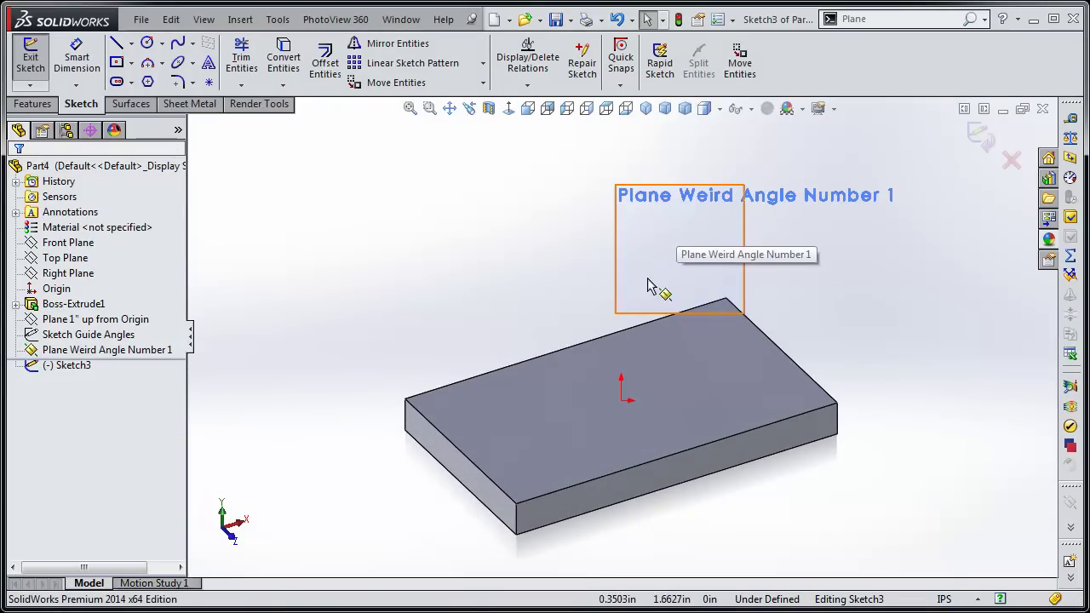
pyautogui.moveTo(603, 306); pyautogui.dragTo(443, 269, button='middle')
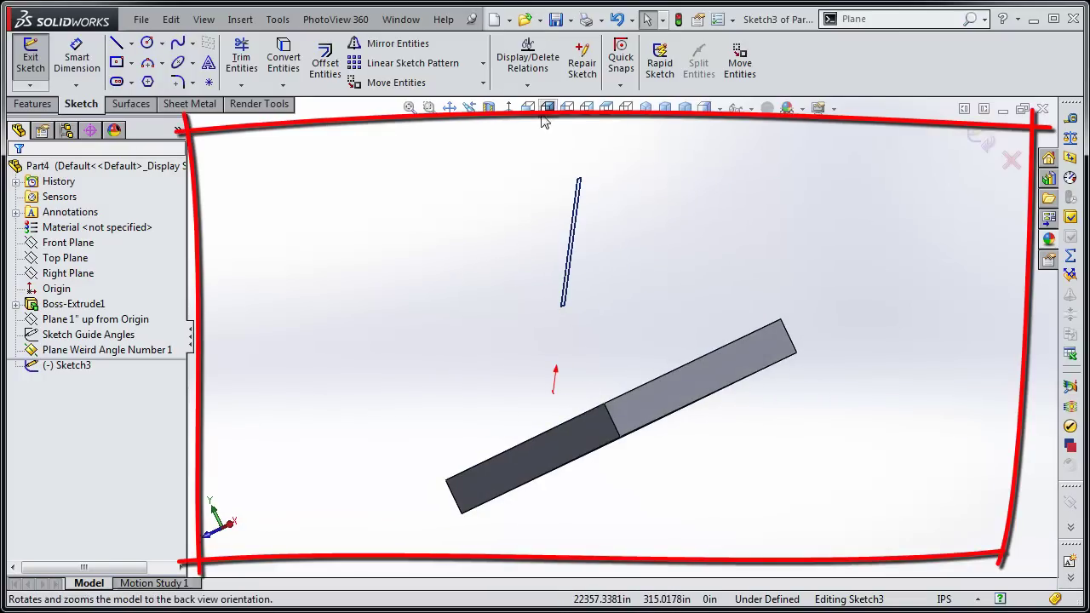
pyautogui.click(510, 111)
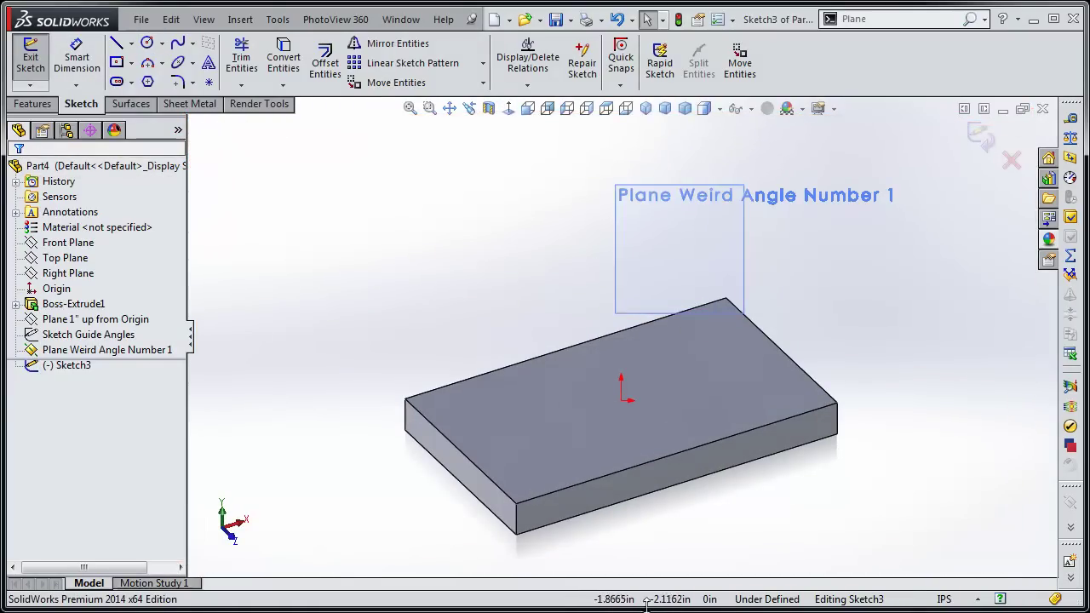
# Step: Draw a circle centred on the sketch origin
pyautogui.click(149, 44)
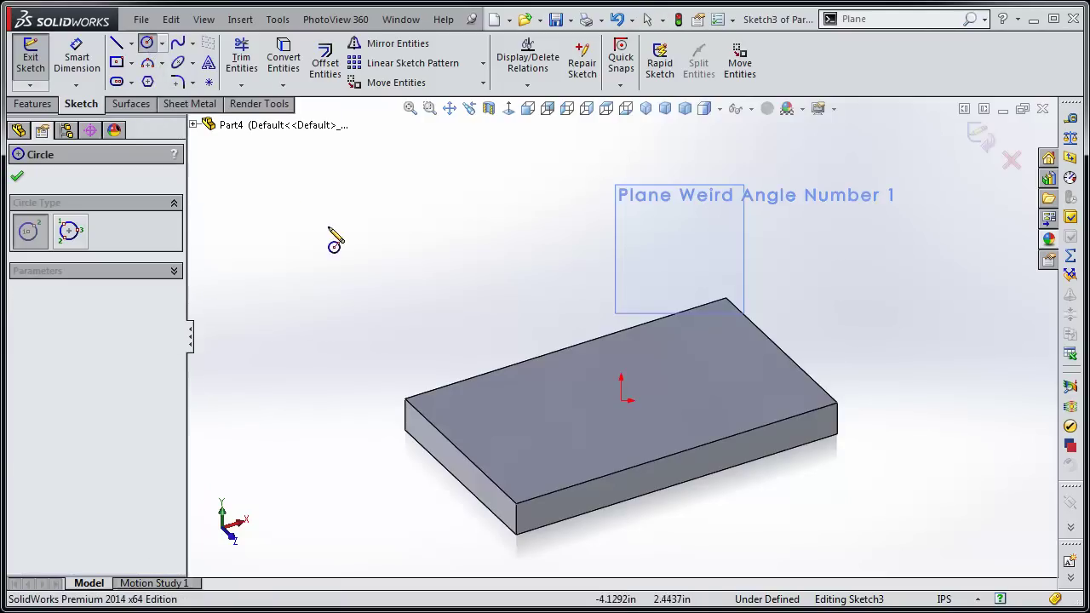
pyautogui.click(622, 401)
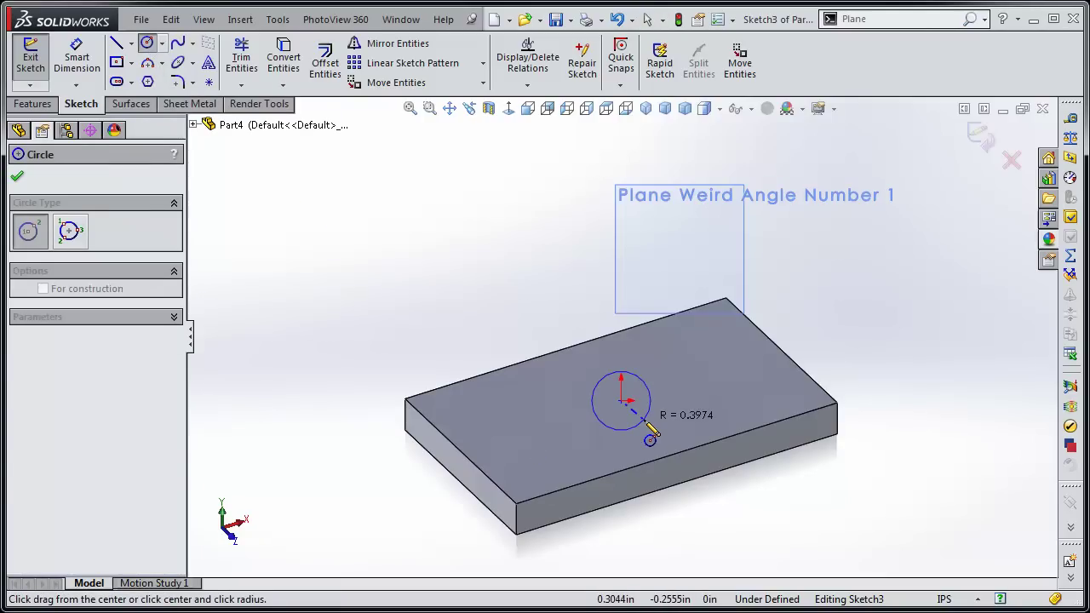
pyautogui.click(643, 422)
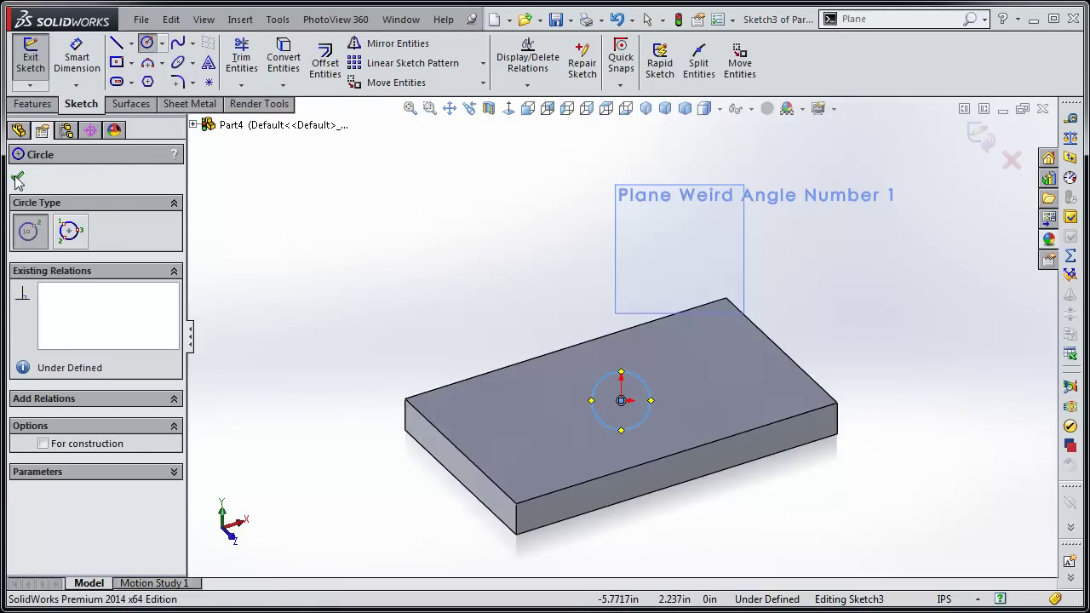
pyautogui.click(18, 180)
# Step: Dimension the circle's diameter to .75 in and exit Sketch3
pyautogui.click(77, 58)
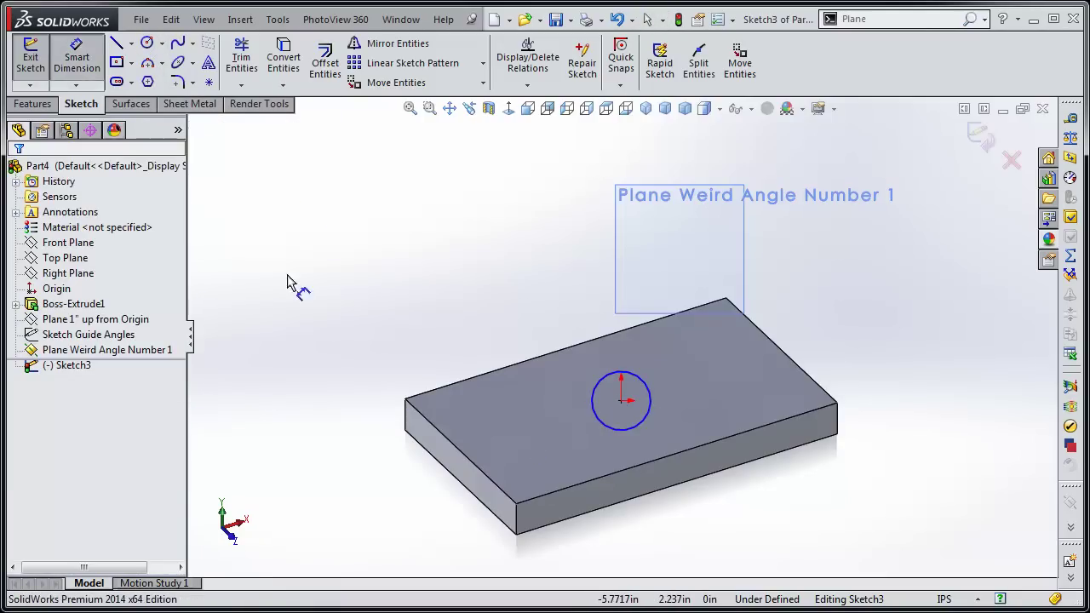
pyautogui.click(596, 394)
pyautogui.click(499, 303)
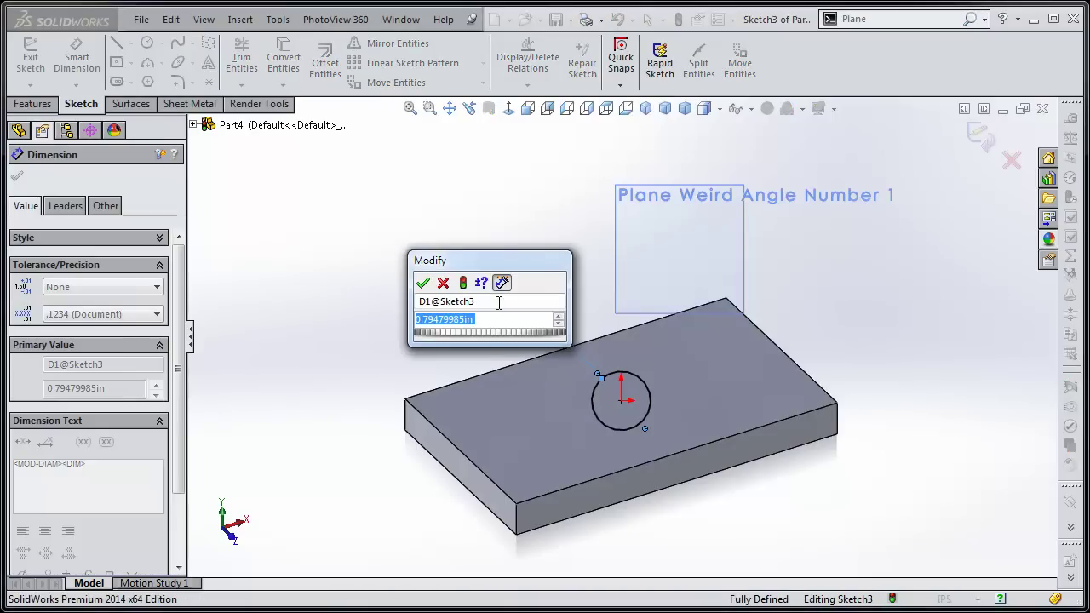
pyautogui.write('.75')
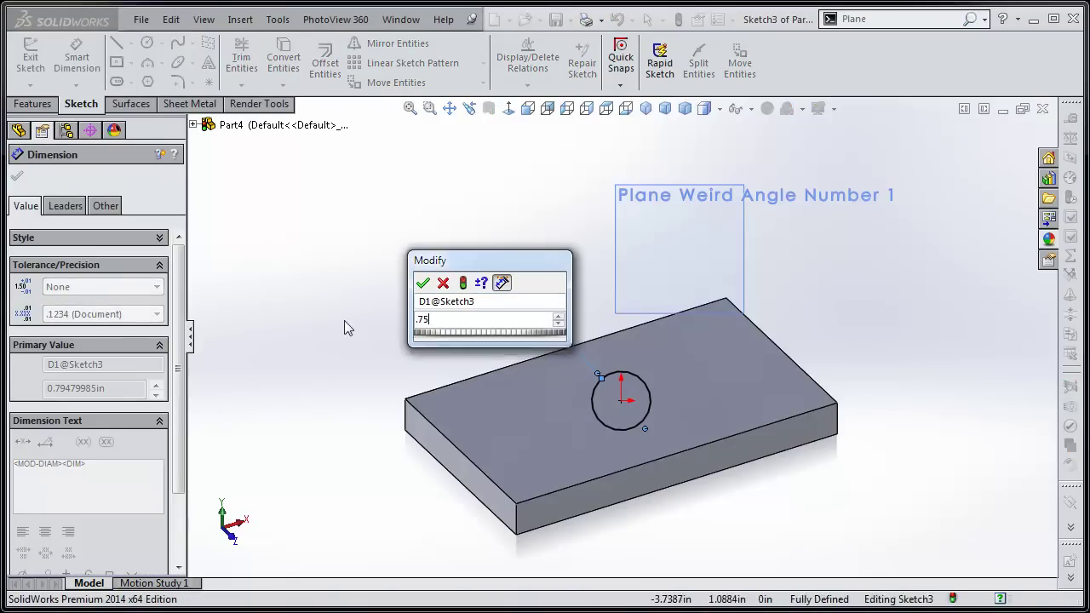
pyautogui.press('Return')
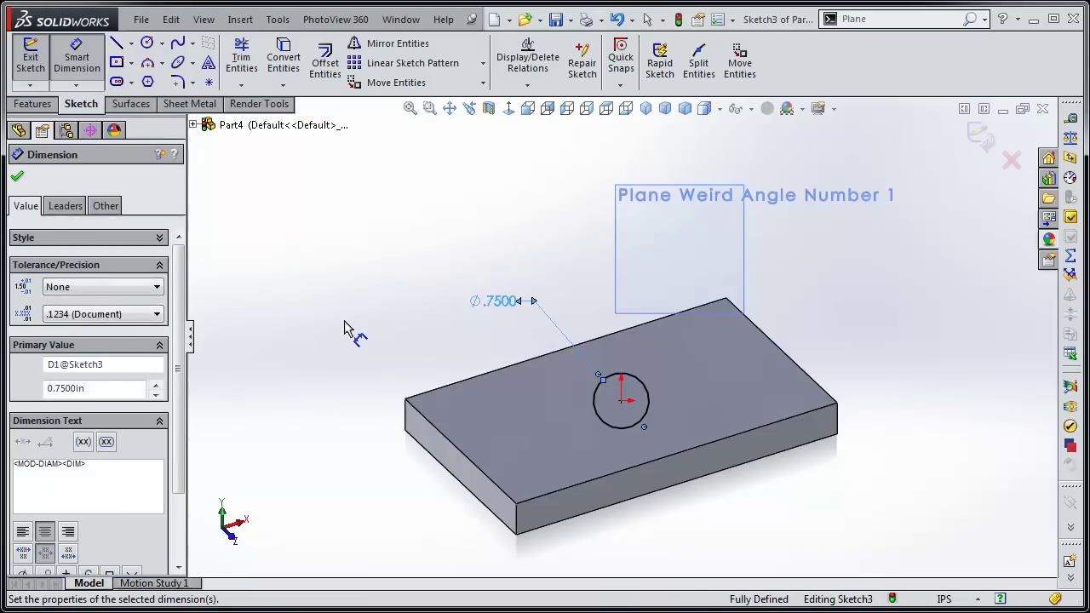
pyautogui.press('Escape')
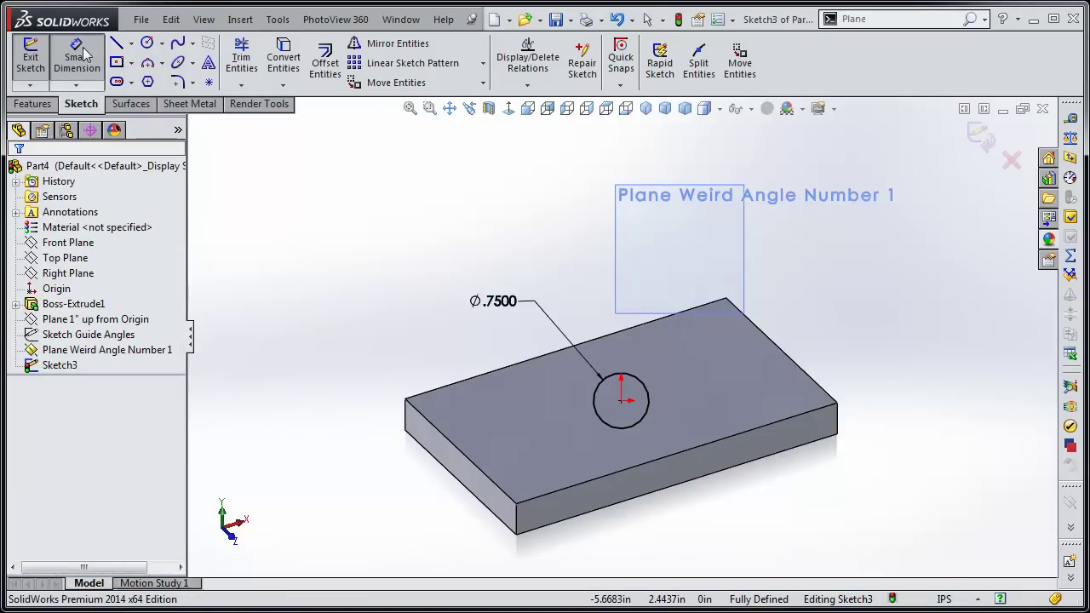
pyautogui.click(30, 56)
# Step: Extrude Sketch3 with Direction 1 set Up To Surface at the block's top face
pyautogui.moveTo(488, 364)
pyautogui.mouseDown(button='middle')
pyautogui.moveTo(443, 286)
pyautogui.moveTo(360, 318)
pyautogui.moveTo(392, 302)
pyautogui.moveTo(372, 302)
pyautogui.moveTo(359, 339)
pyautogui.moveTo(305, 336)
pyautogui.moveTo(265, 362)
pyautogui.mouseUp(button='middle')
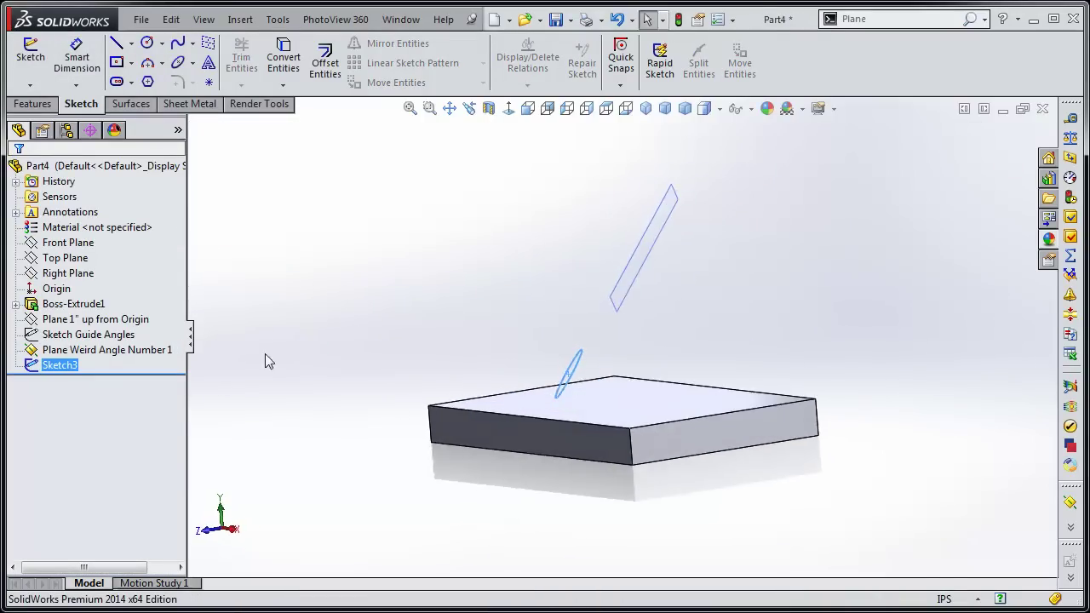
pyautogui.click(32, 104)
pyautogui.click(39, 56)
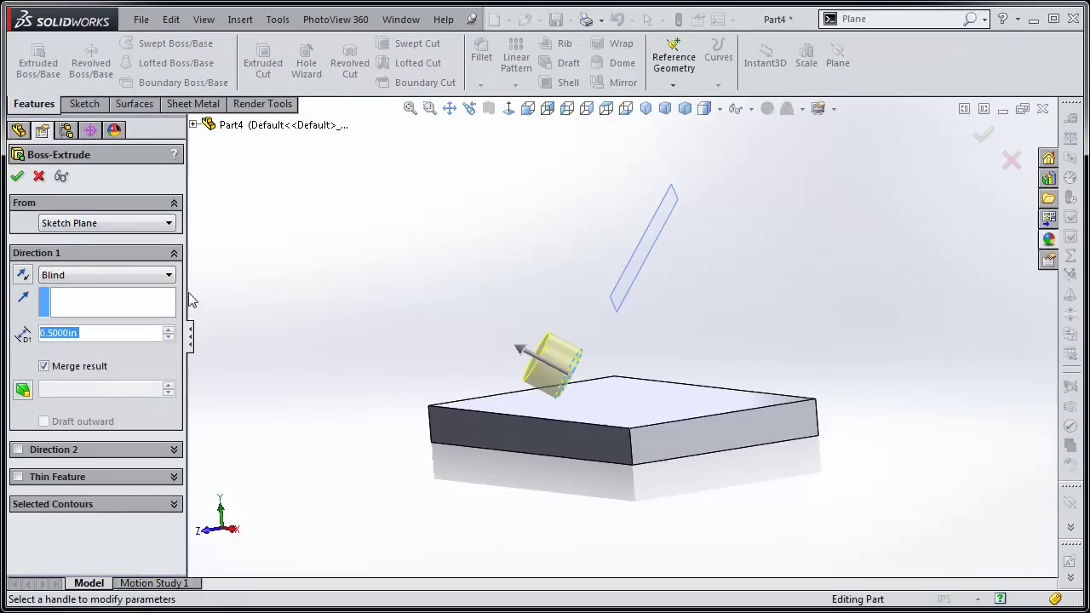
pyautogui.click(70, 276)
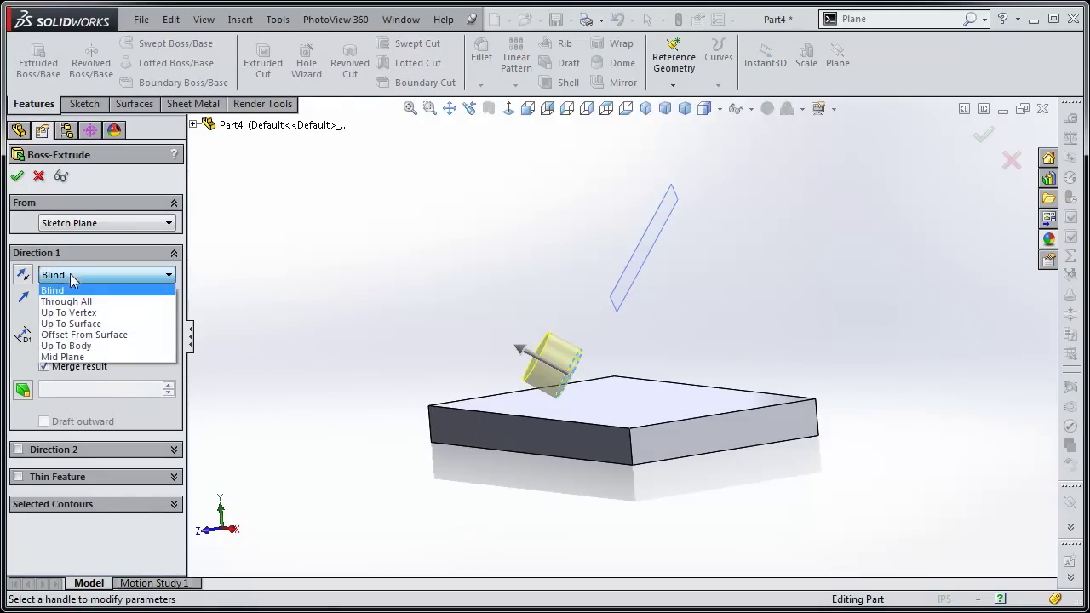
pyautogui.click(81, 322)
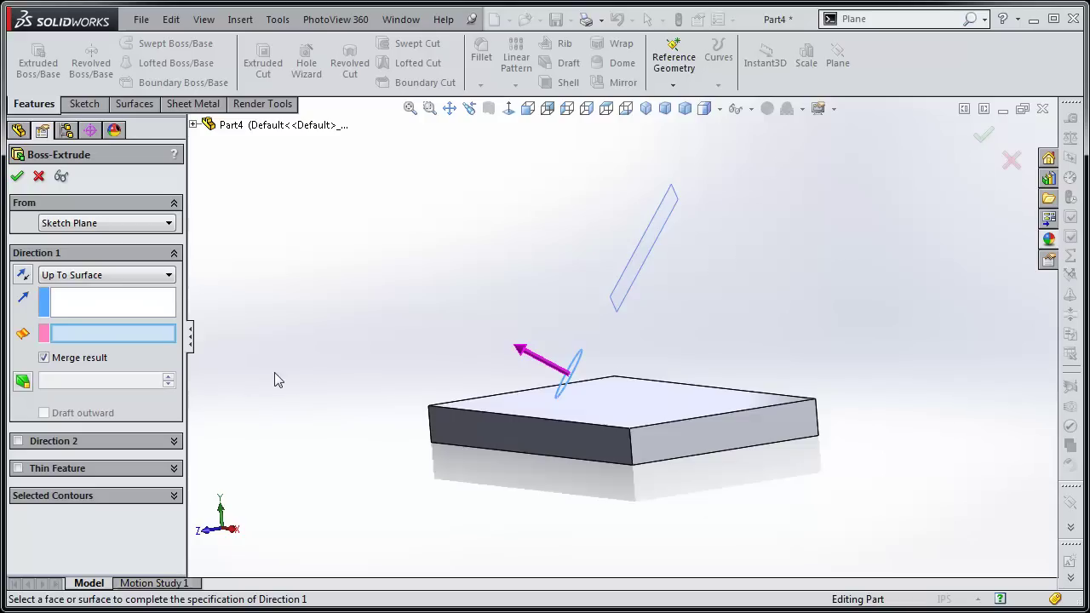
pyautogui.moveTo(274, 380); pyautogui.dragTo(479, 434, button='middle')
pyautogui.click(666, 423)
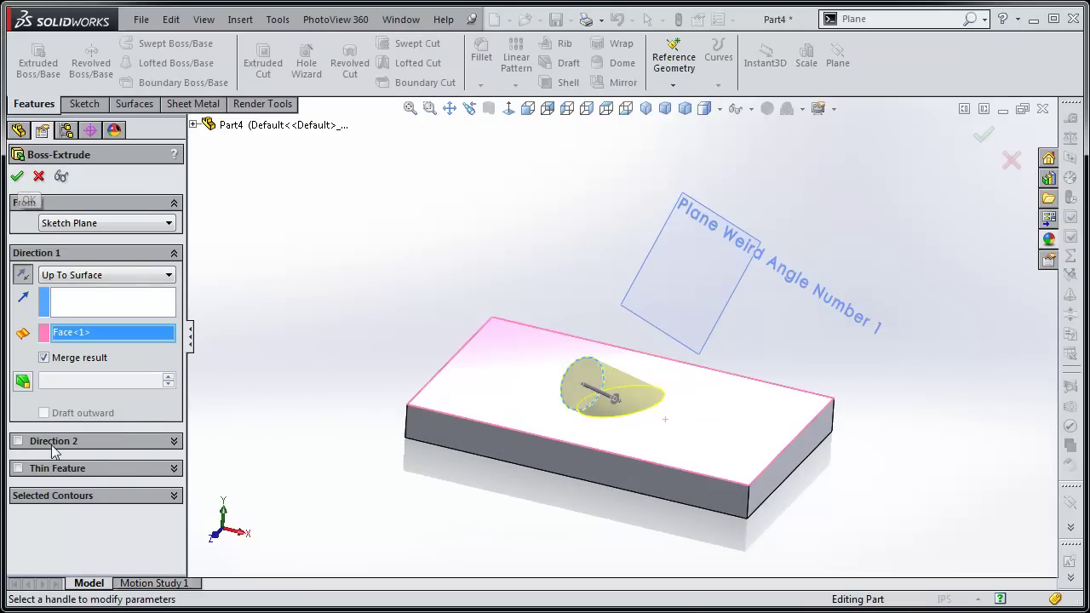
# Step: Add Direction 2 ending Up To Surface at the block's front face and create Boss-Extrude2
pyautogui.moveTo(296, 465); pyautogui.dragTo(216, 422, button='middle')
pyautogui.click(174, 442)
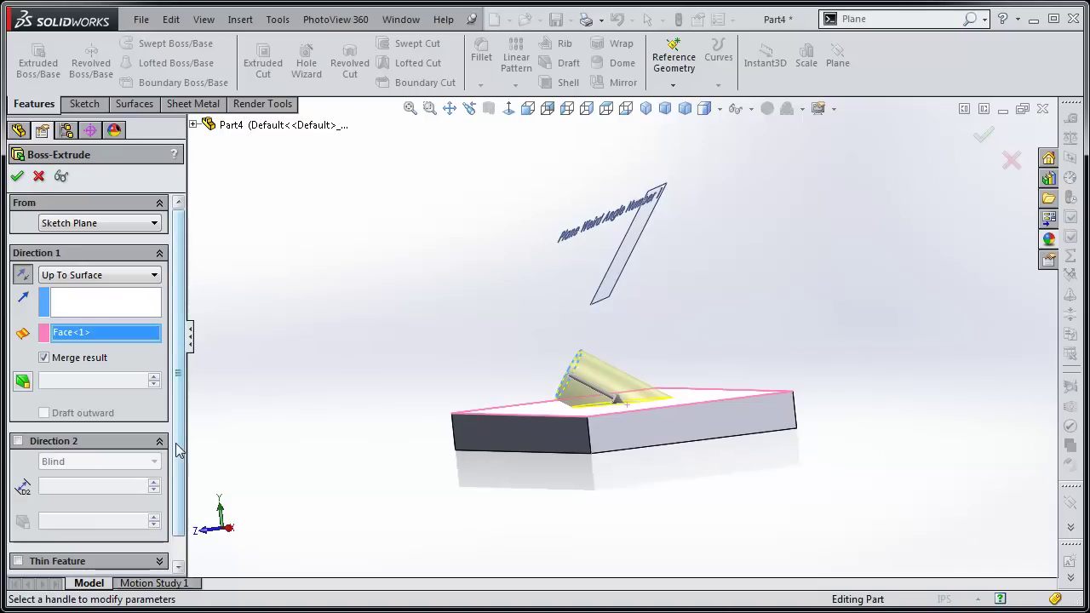
pyautogui.click(18, 441)
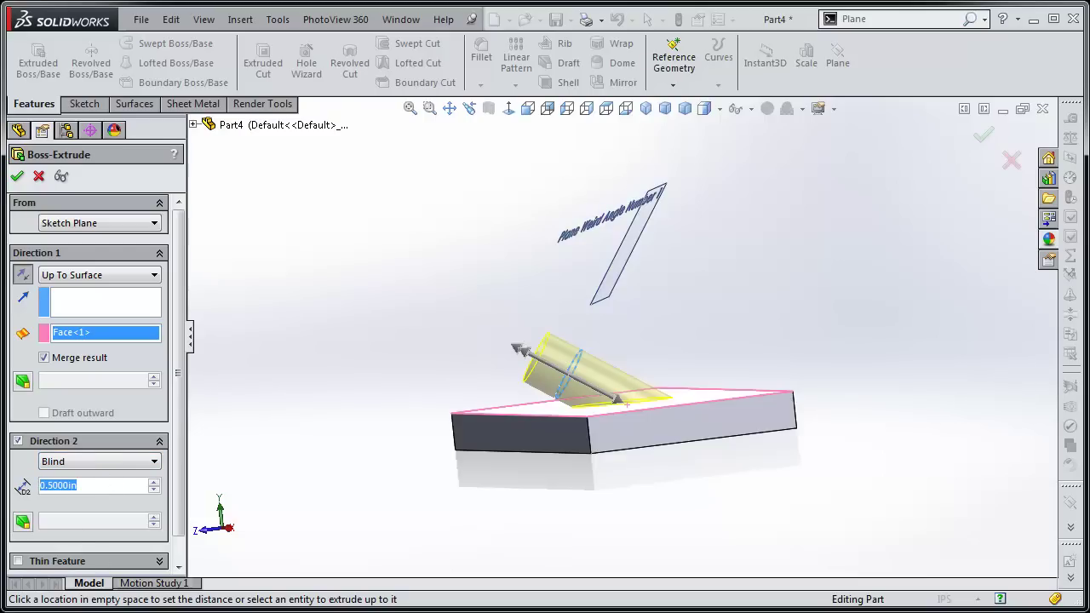
pyautogui.write('1')
pyautogui.press('Return')
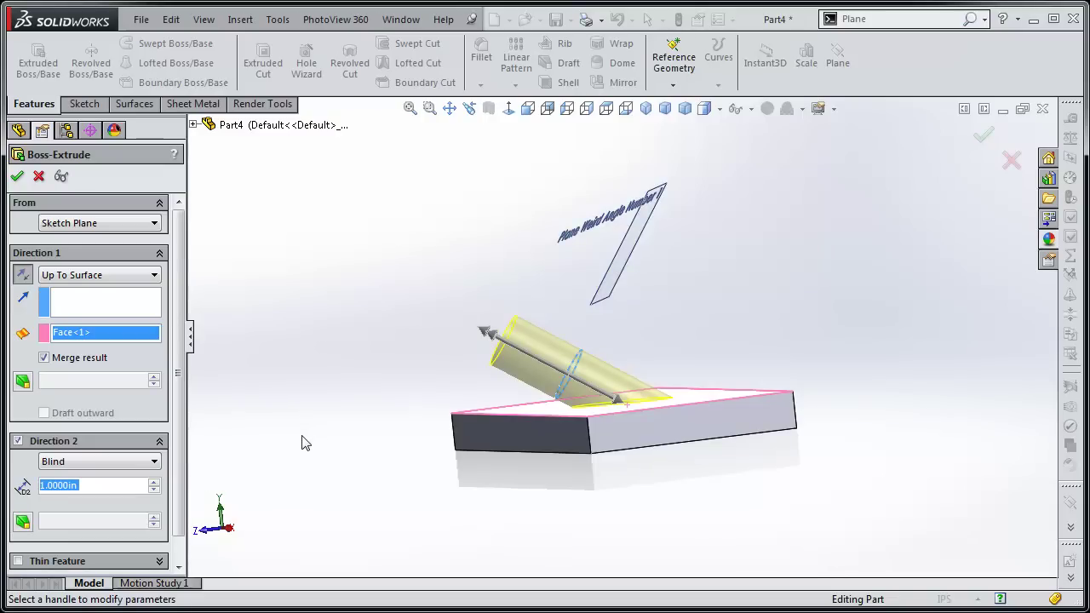
pyautogui.click(149, 469)
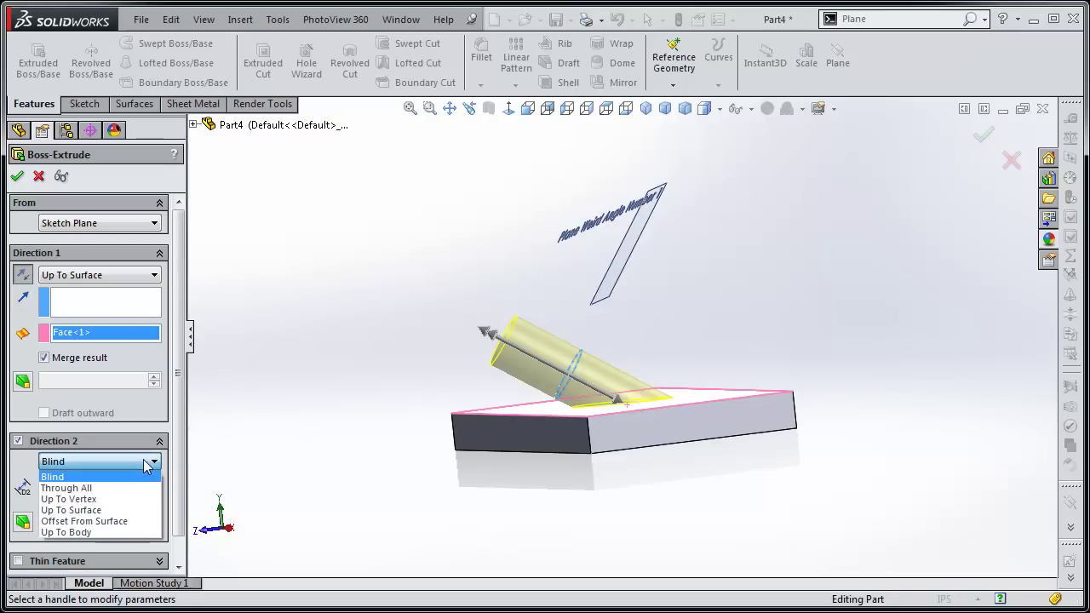
pyautogui.click(97, 509)
pyautogui.click(522, 441)
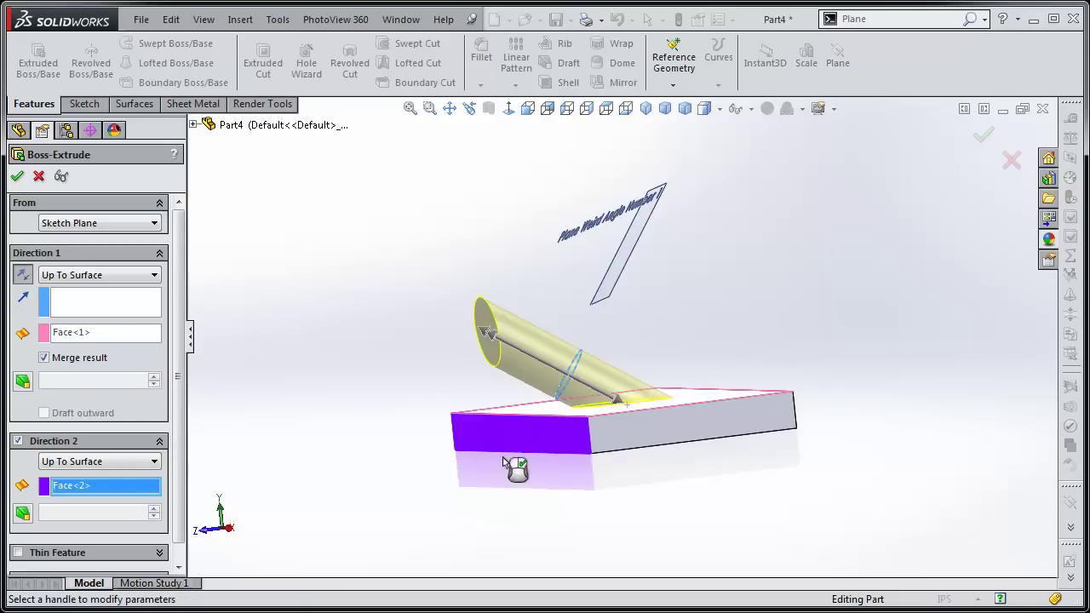
pyautogui.click(17, 177)
pyautogui.moveTo(307, 337); pyautogui.dragTo(446, 368, button='middle')
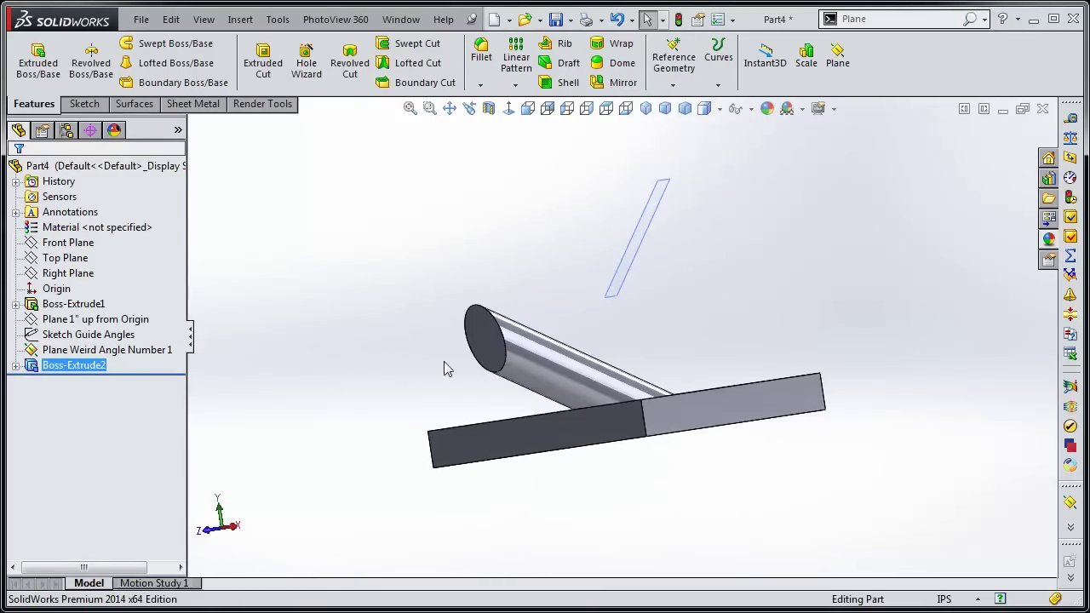
# Step: Hide Plane Weird Angle Number 1
pyautogui.click(605, 108)
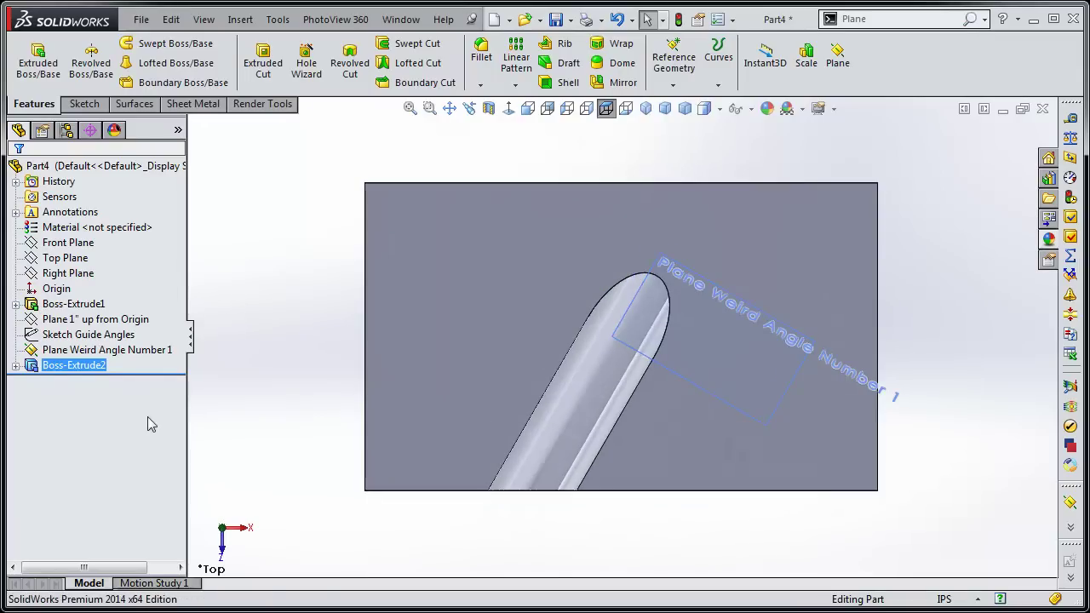
pyautogui.rightClick(76, 351)
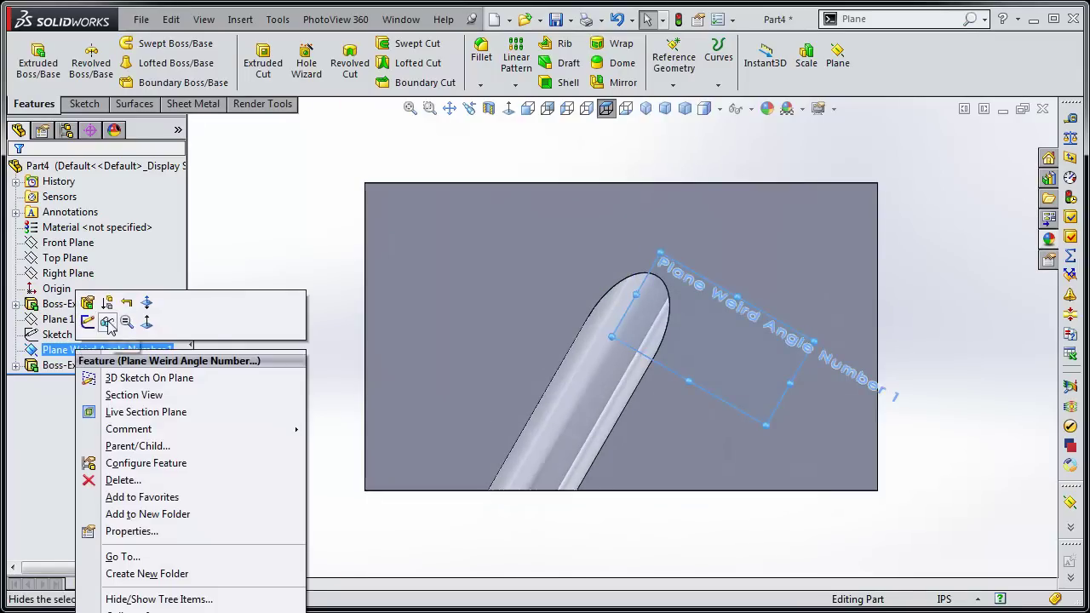
pyautogui.click(107, 321)
# Step: Delete the Boss-Extrude2 cylinder feature
pyautogui.moveTo(349, 518); pyautogui.dragTo(332, 354, button='middle')
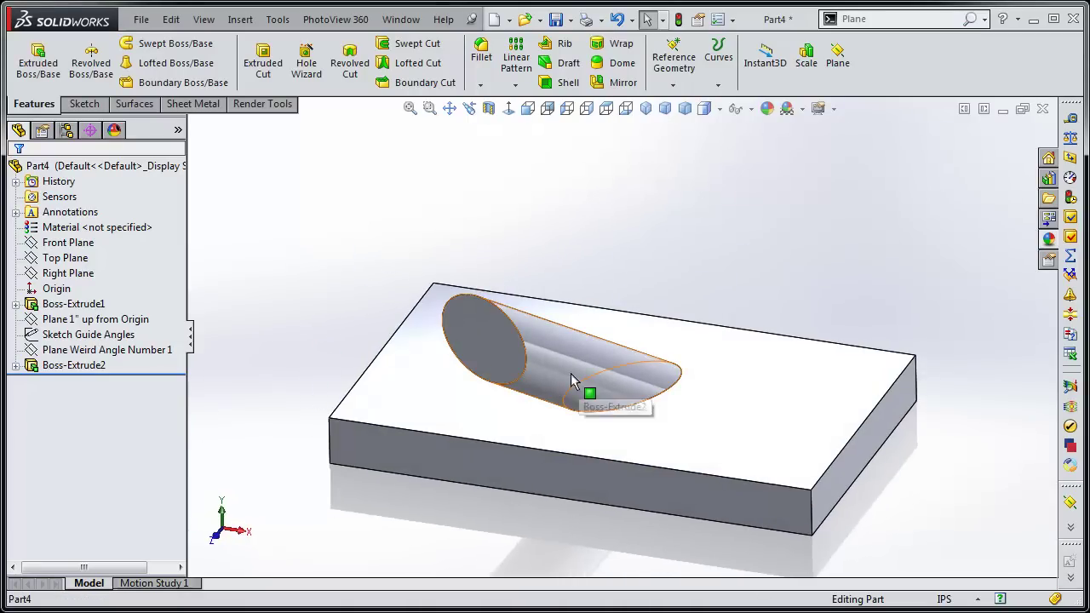
pyautogui.click(553, 380)
pyautogui.click(234, 360)
pyautogui.click(59, 366)
pyautogui.rightClick(59, 366)
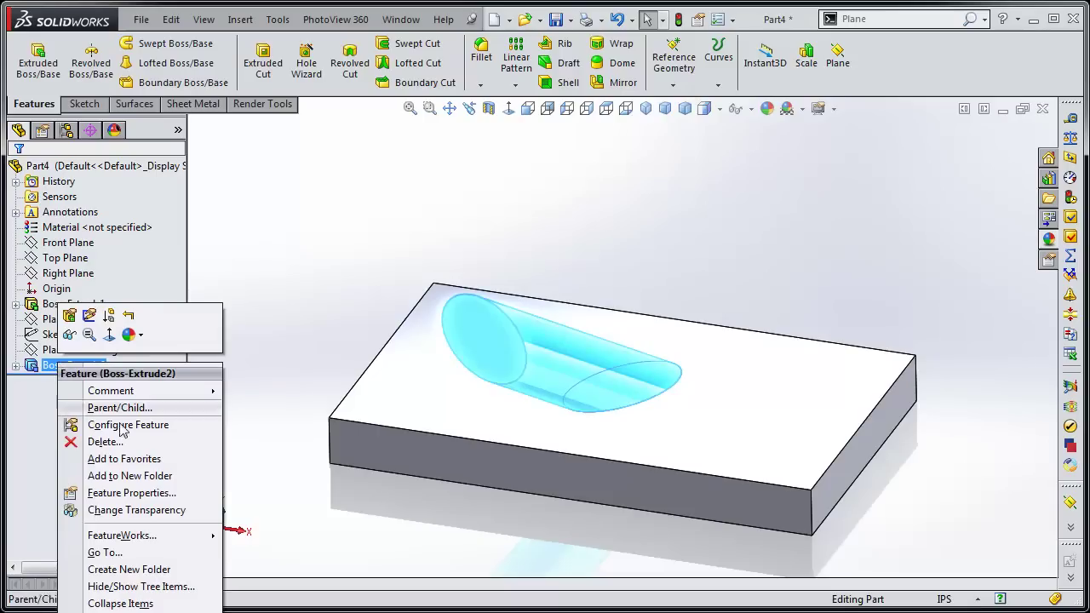
pyautogui.click(104, 442)
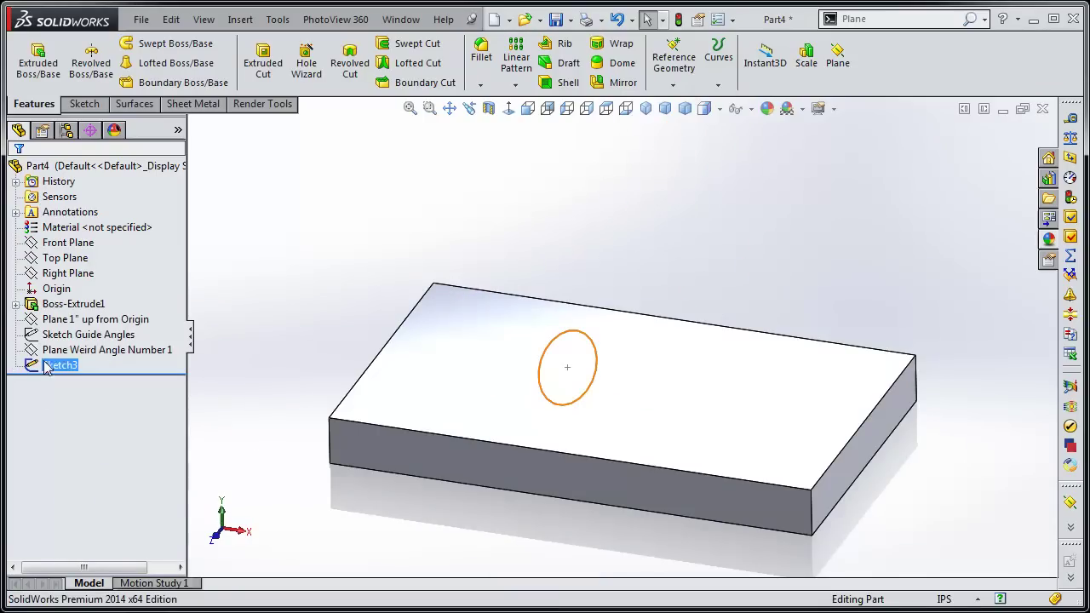
# Step: Cut Sketch3's 0.75 in circle Through All the block as Cut-Extrude1 and inspect the hole
pyautogui.click(263, 63)
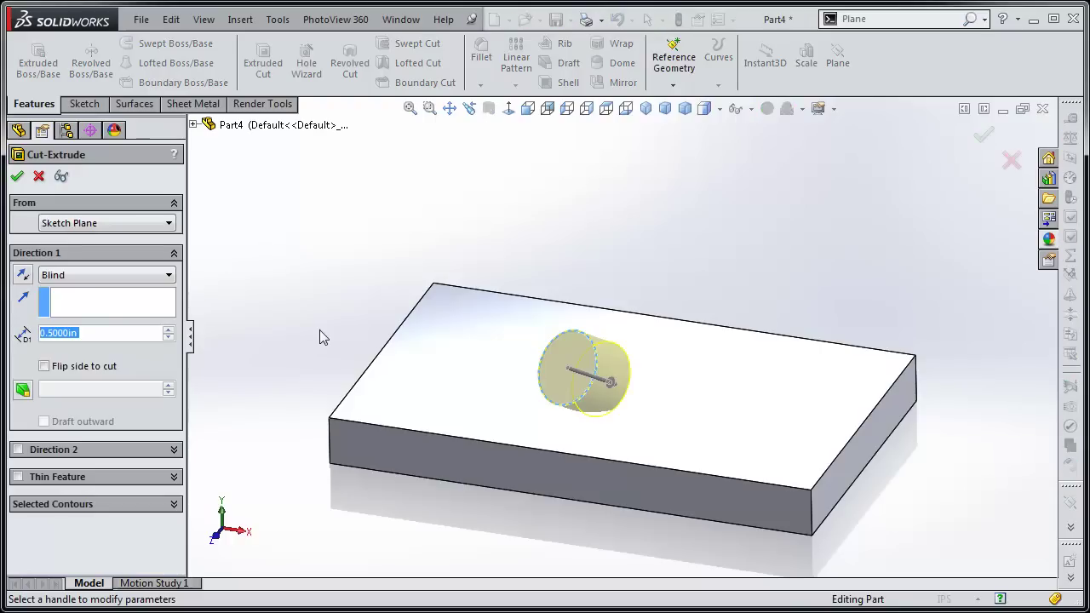
pyautogui.click(78, 281)
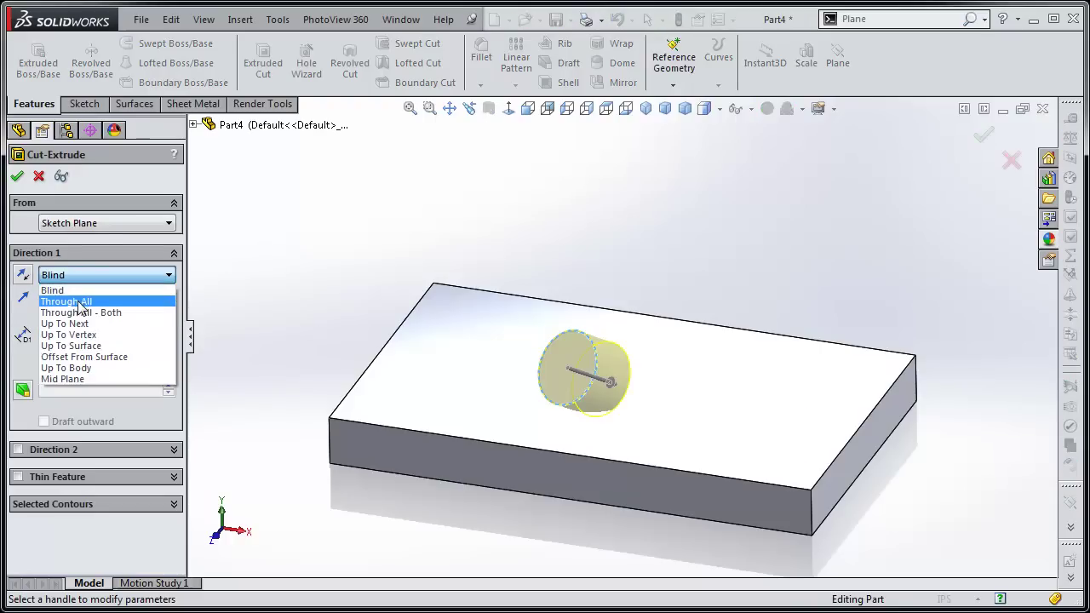
pyautogui.click(79, 304)
pyautogui.click(17, 177)
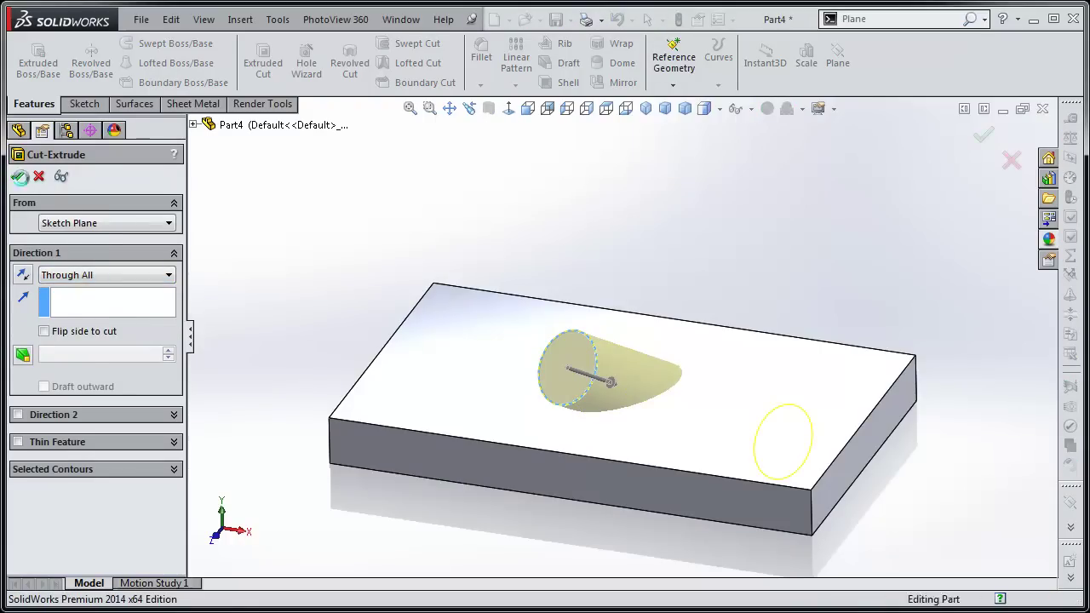
pyautogui.moveTo(301, 382)
pyautogui.mouseDown(button='middle')
pyautogui.moveTo(374, 442)
pyautogui.moveTo(363, 316)
pyautogui.moveTo(295, 414)
pyautogui.moveTo(299, 509)
pyautogui.moveTo(309, 400)
pyautogui.mouseUp(button='middle')
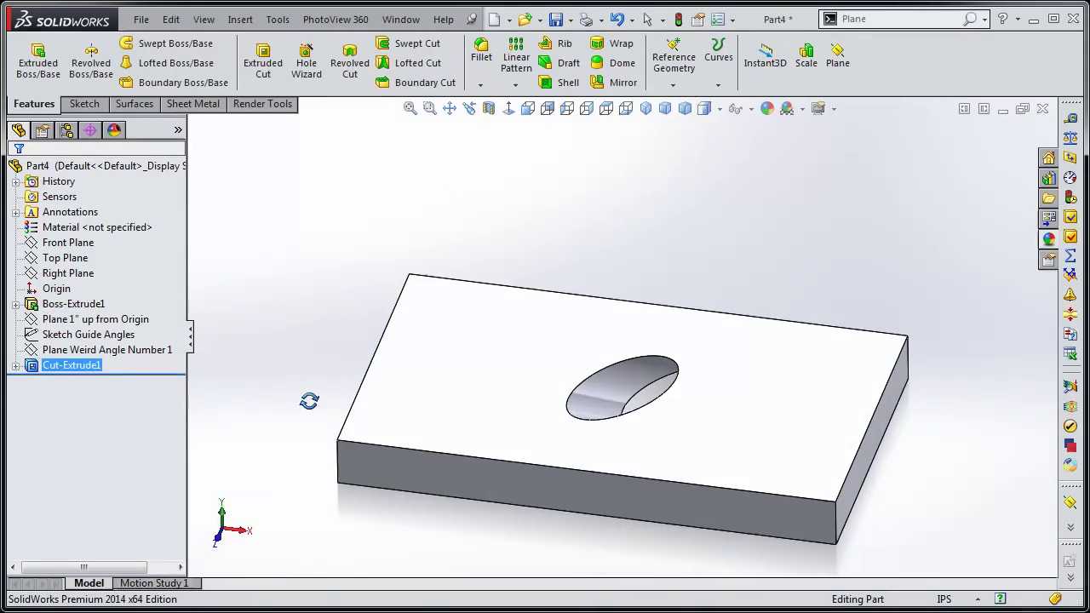
pyautogui.keyDown('ctrl'); pyautogui.moveTo(586, 431); pyautogui.dragTo(552, 374, button='middle'); pyautogui.keyUp('ctrl')
pyautogui.click(429, 516)
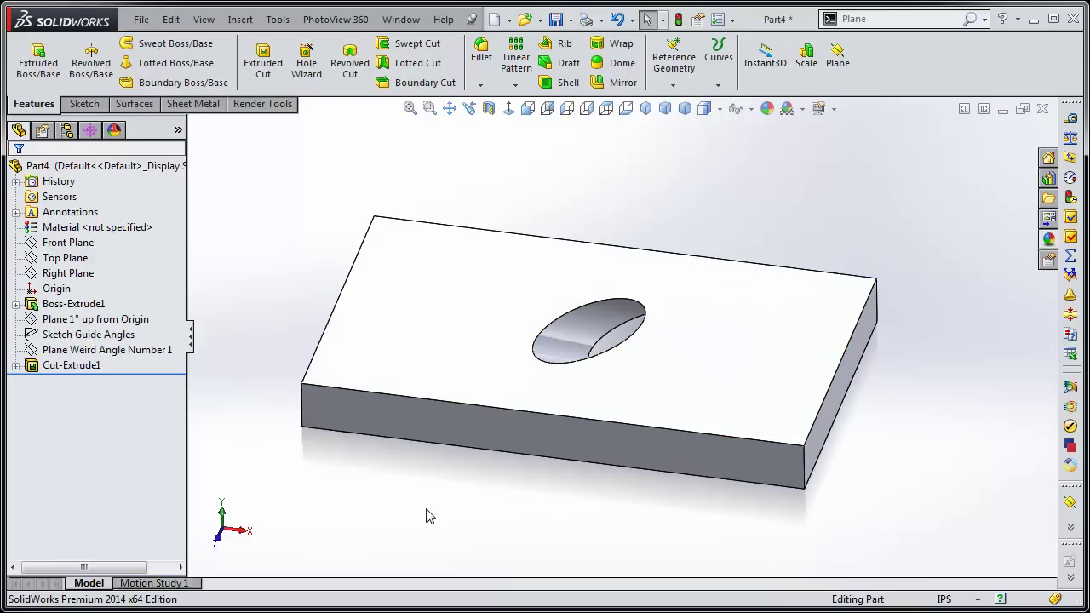